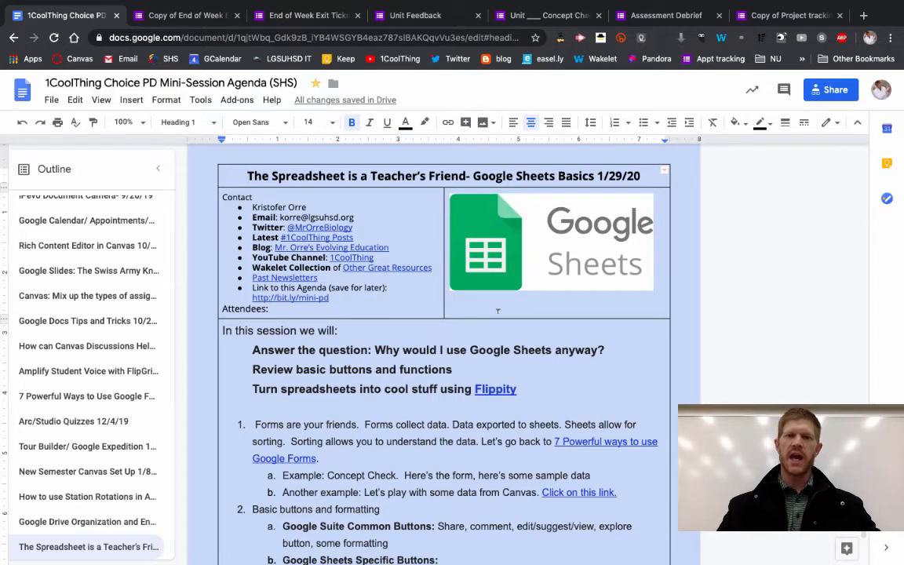
Go to the "7 Powerful Ways to Use Google Forms 12/4/19" section of the agenda and select its bit.ly/mini-pd link.
scroll(497, 310, down, 2)
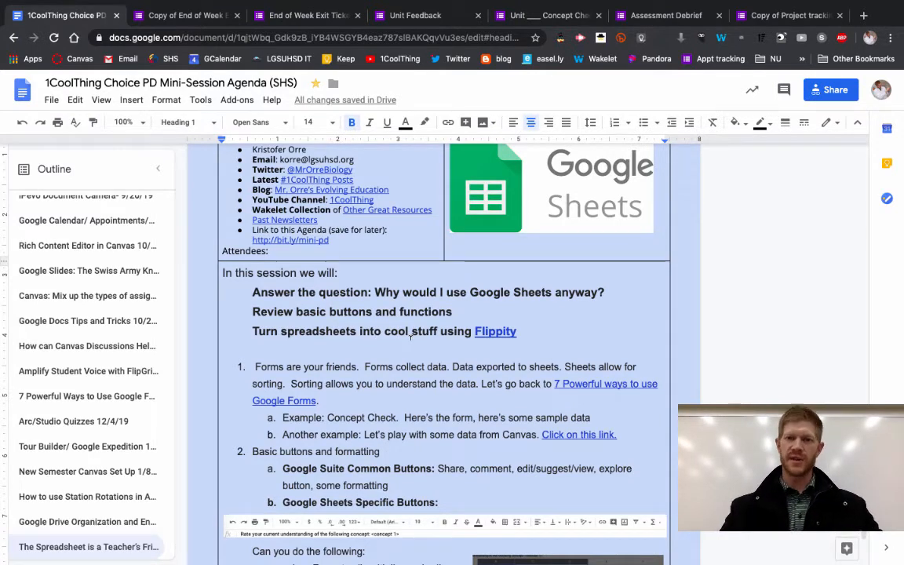
scroll(410, 335, up, 2)
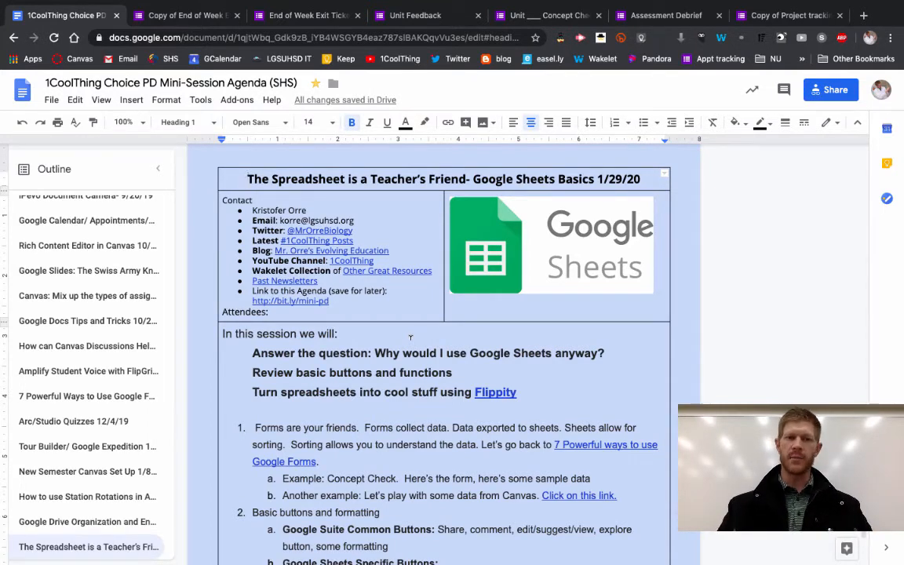
click(74, 398)
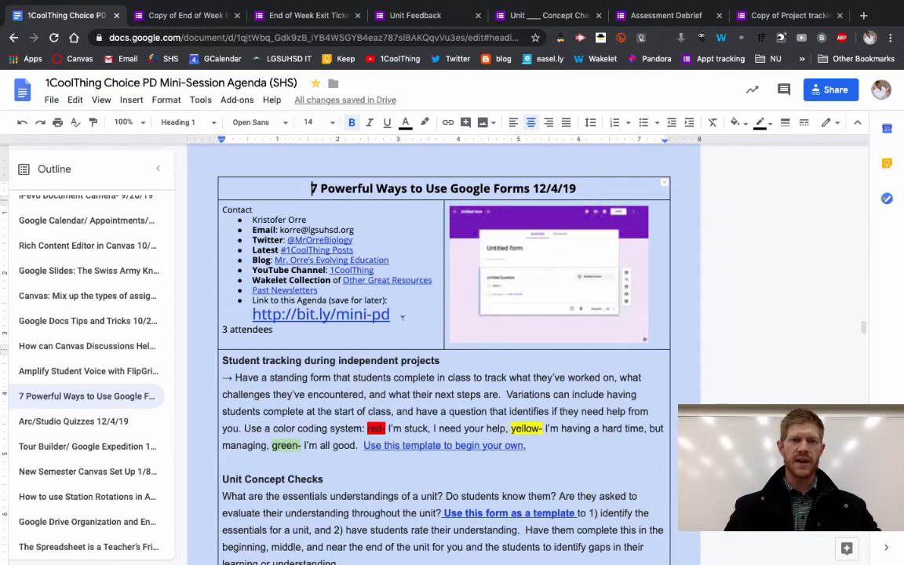
click(356, 314)
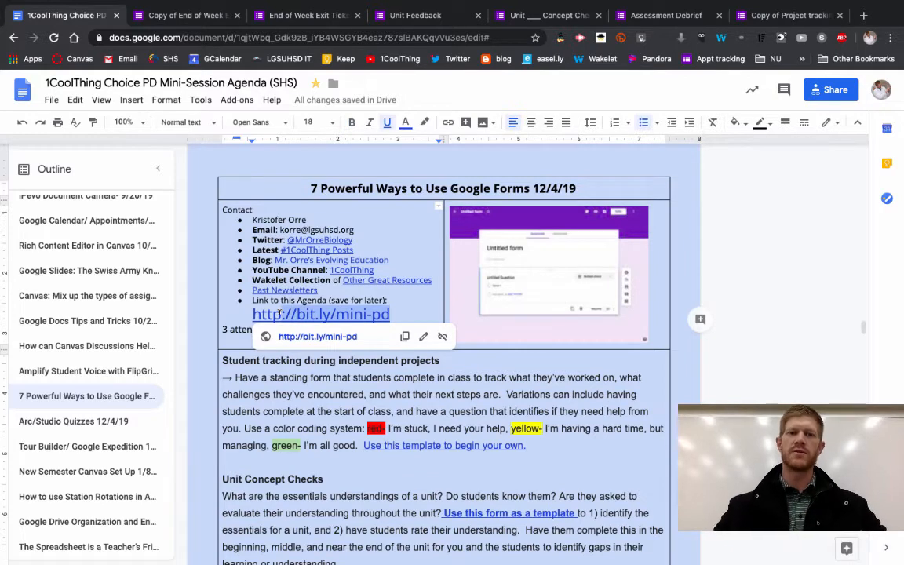
Read through the Google Forms ideas, from student tracking during independent projects to the End of Semester Student Survey.
scroll(384, 353, down, 2)
click(407, 292)
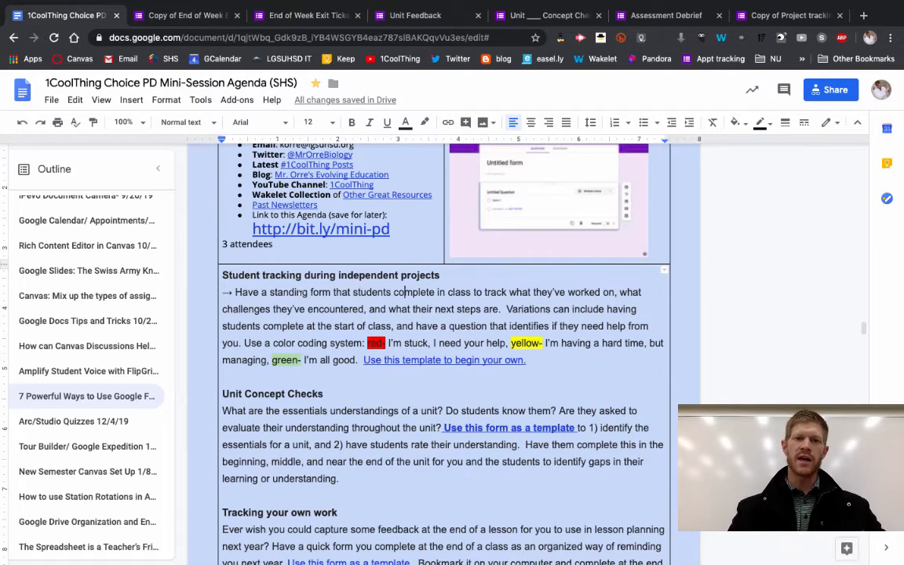
scroll(404, 267, down, 1)
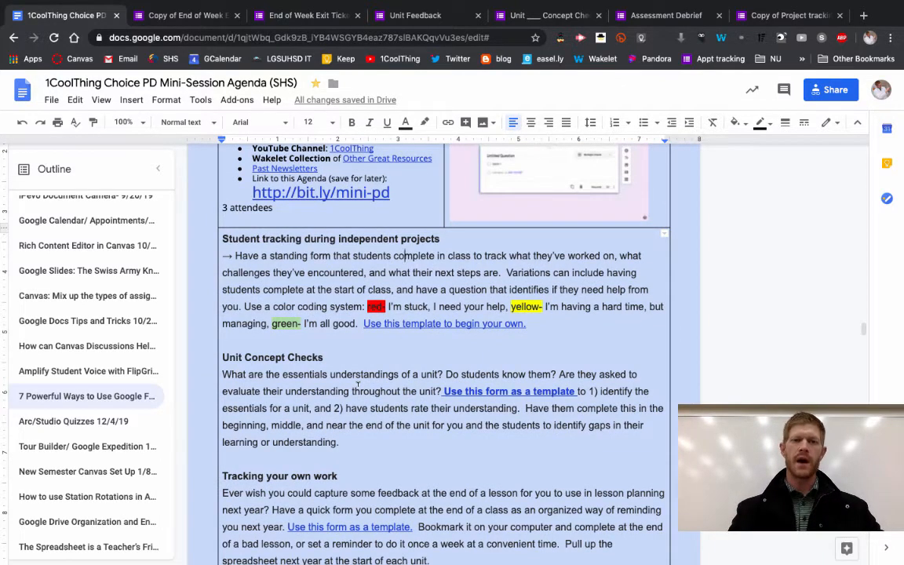
scroll(357, 384, down, 1)
scroll(339, 378, down, 1)
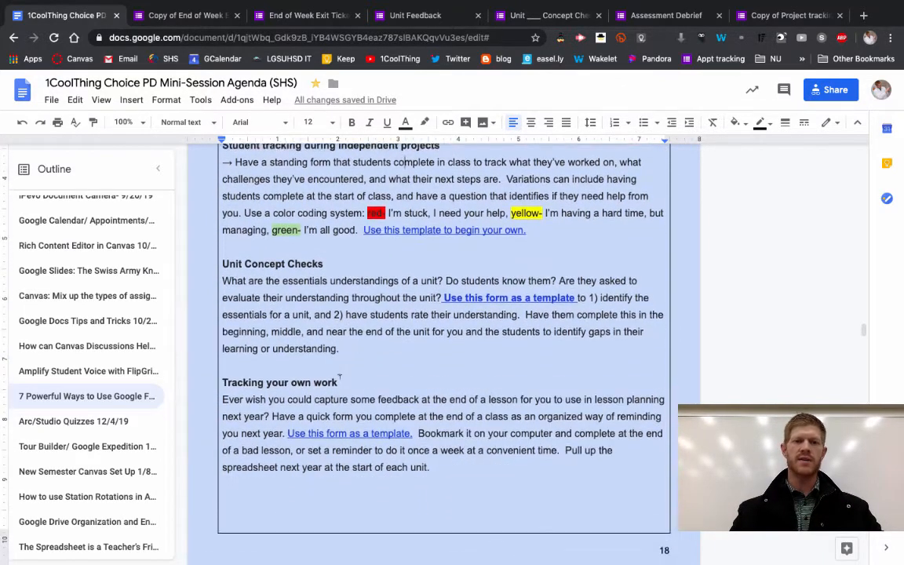
scroll(339, 378, down, 1)
scroll(351, 413, down, 3)
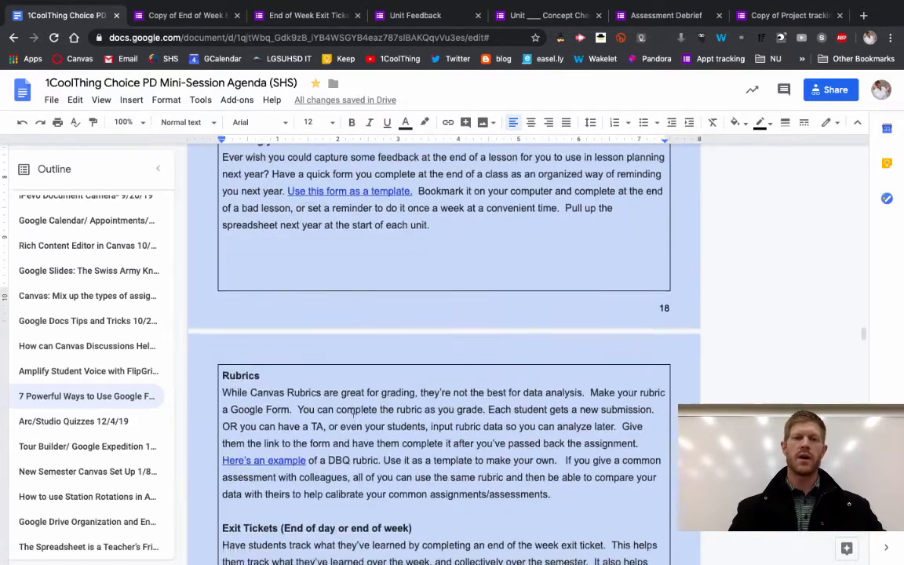
scroll(352, 417, down, 2)
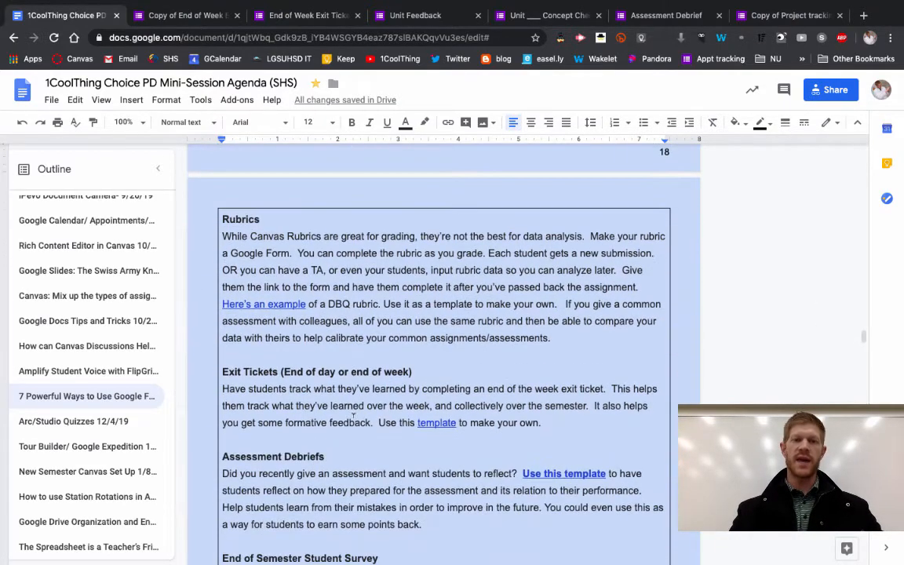
scroll(353, 416, down, 1)
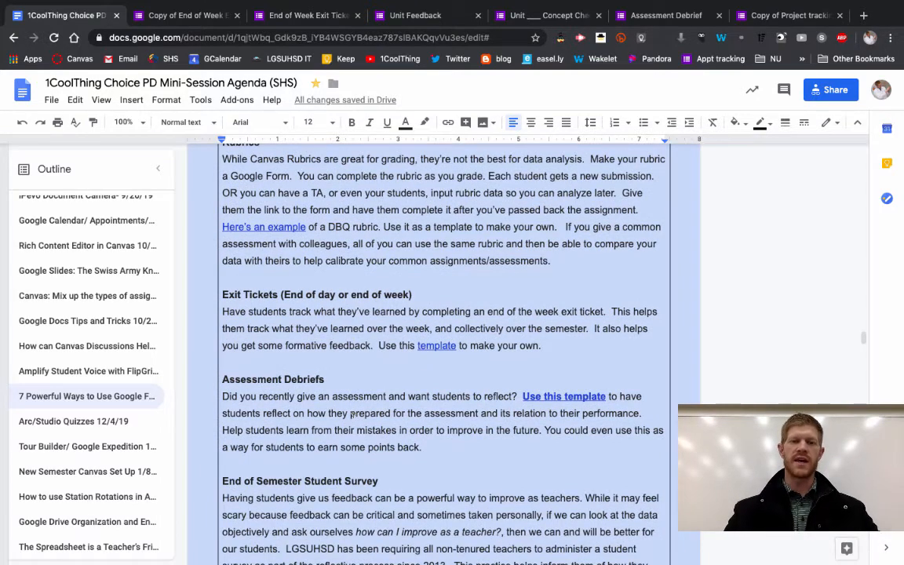
scroll(352, 416, down, 1)
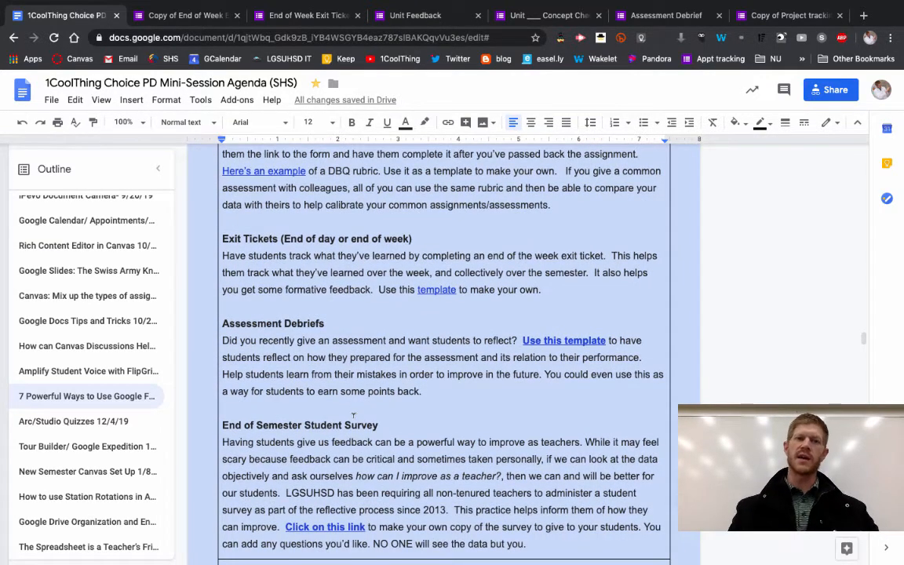
Examine the questions in the Copy of End of Week Exit Ticket form and close both exit ticket forms.
click(176, 21)
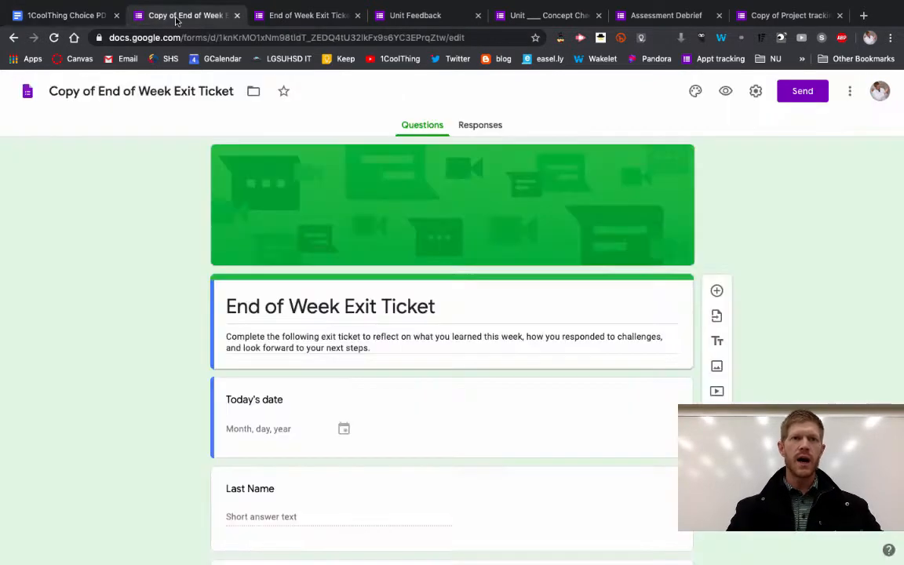
scroll(525, 208, down, 1)
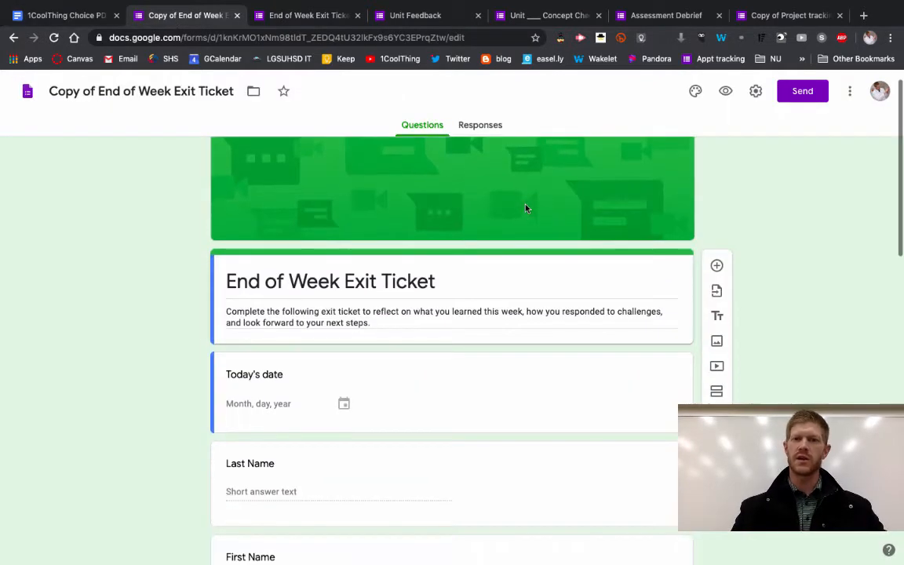
scroll(525, 208, down, 1)
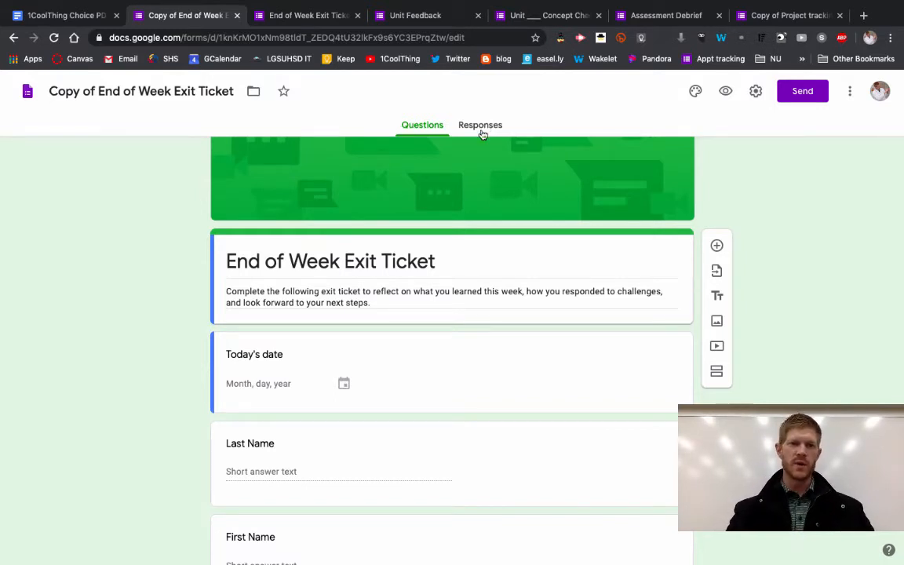
scroll(484, 131, down, 3)
scroll(482, 135, up, 3)
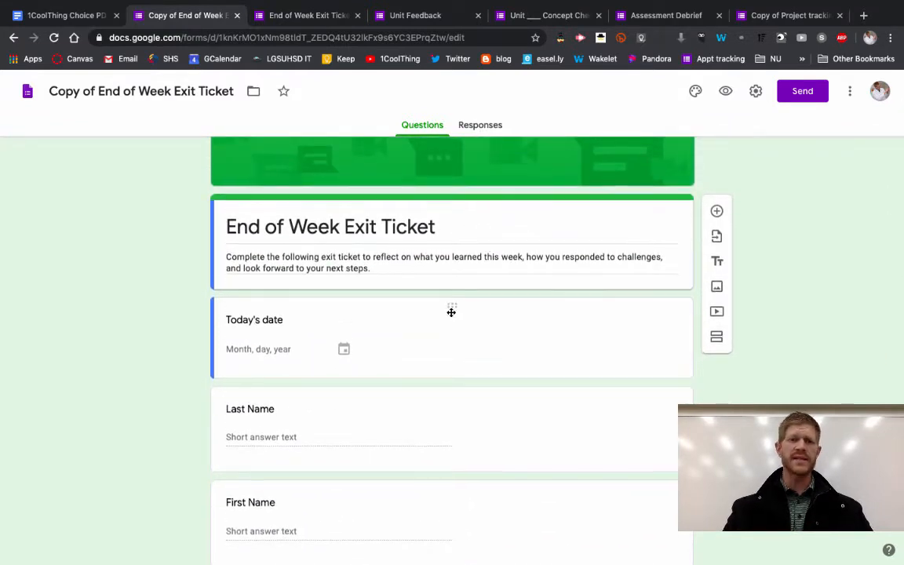
scroll(451, 312, down, 3)
scroll(451, 315, down, 5)
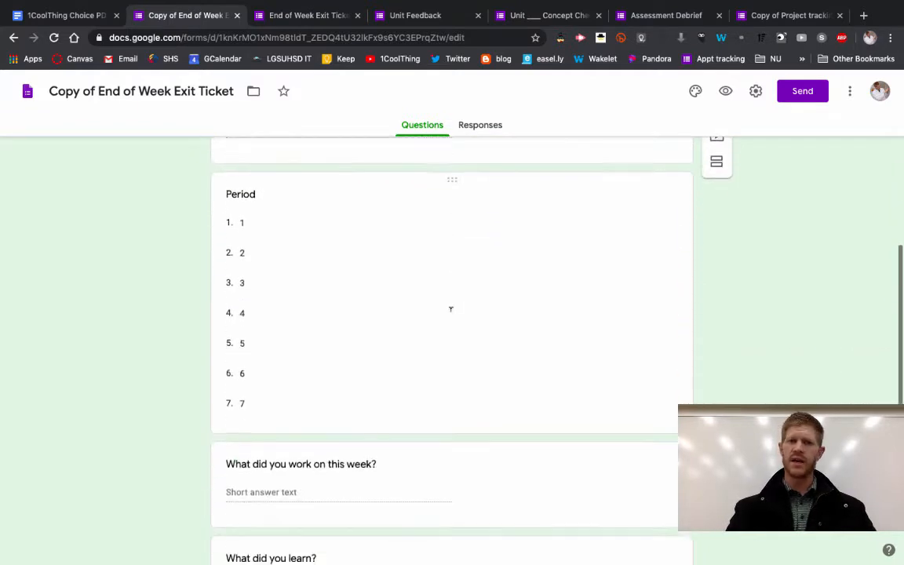
scroll(451, 315, down, 2)
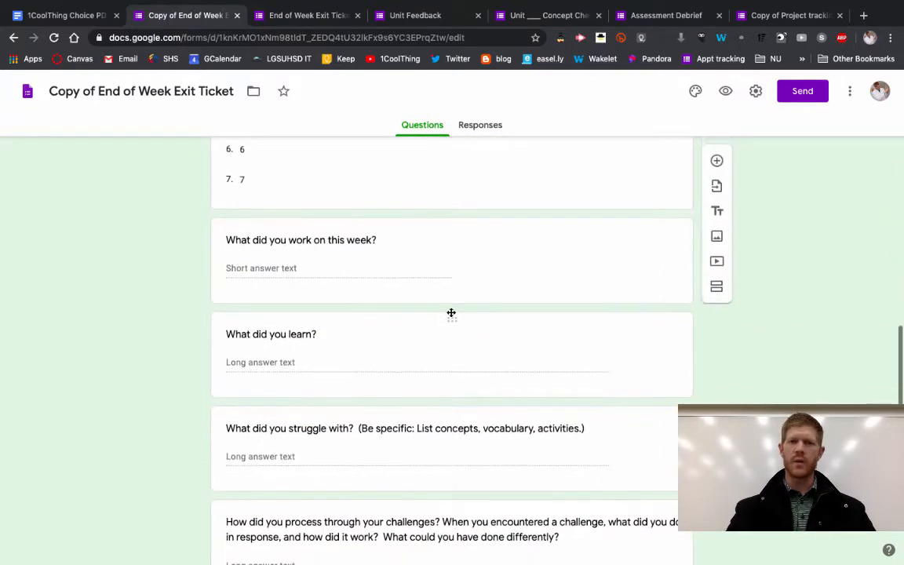
scroll(450, 315, down, 1)
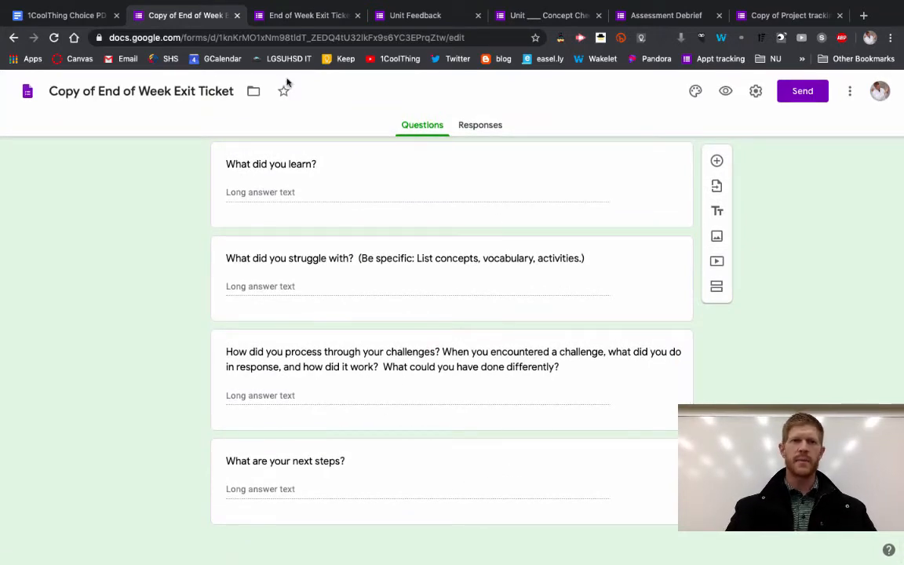
click(237, 16)
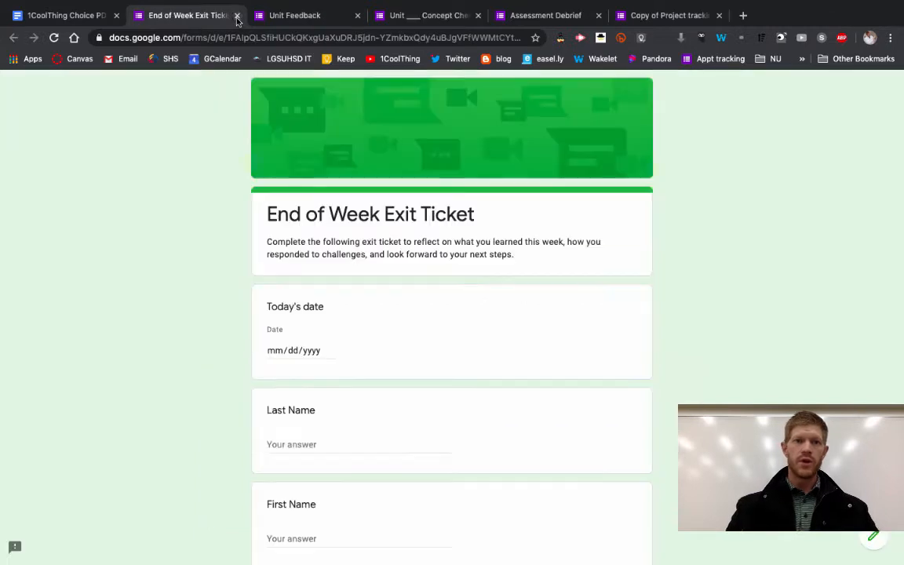
click(237, 15)
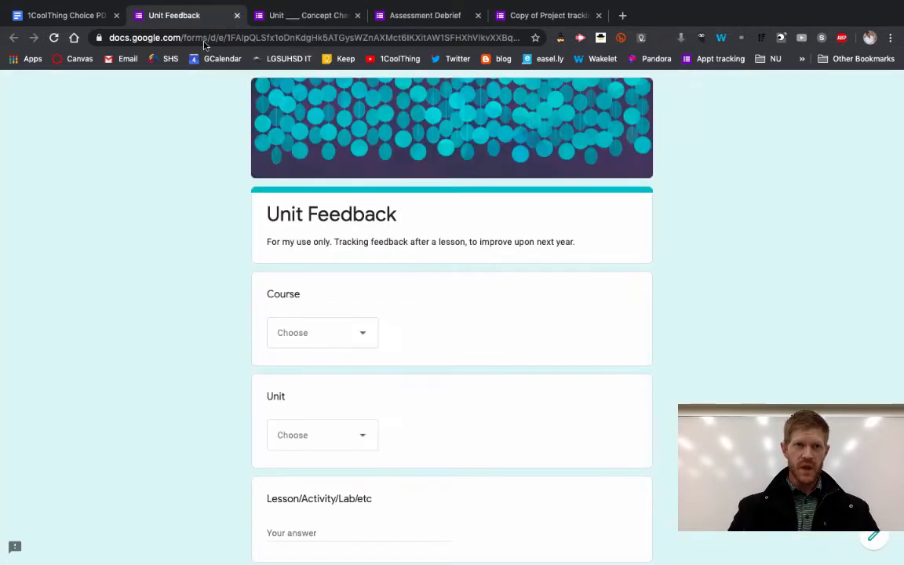
Review the Unit Feedback form from the course selection to the improvement question and close it.
scroll(451, 235, down, 2)
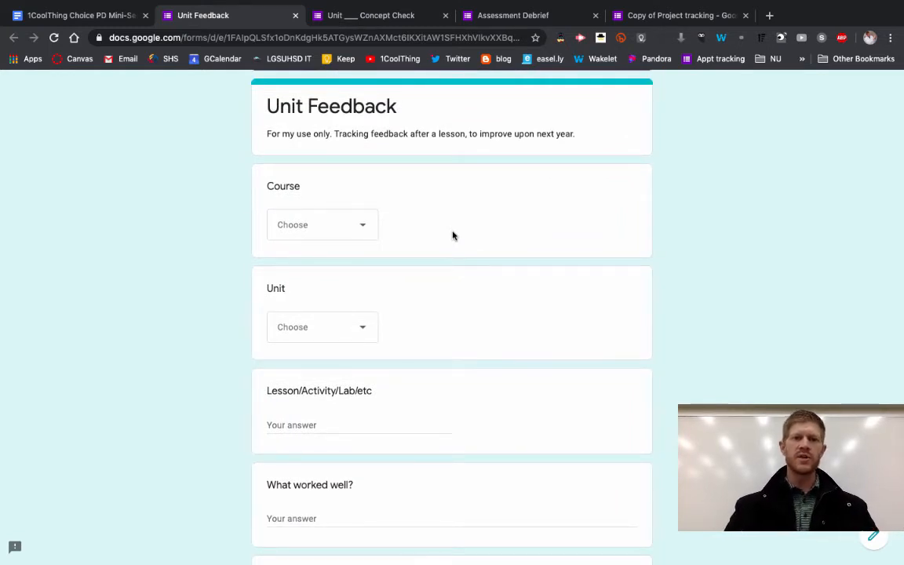
scroll(452, 234, down, 1)
scroll(452, 235, down, 3)
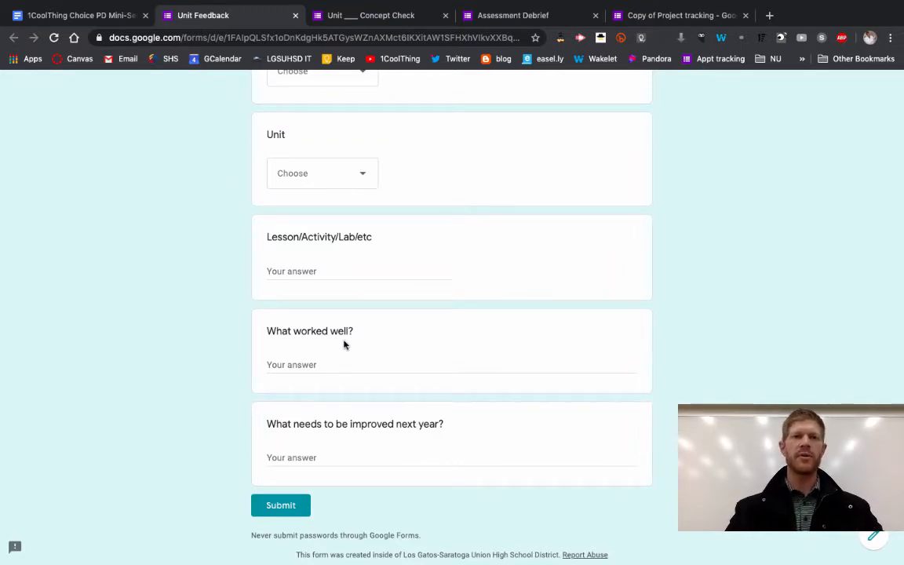
scroll(342, 343, up, 4)
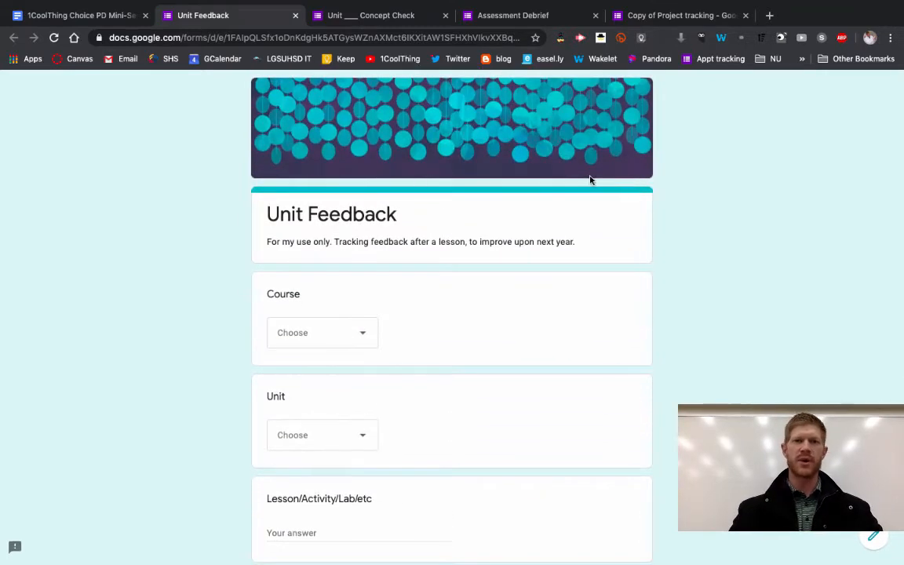
click(296, 16)
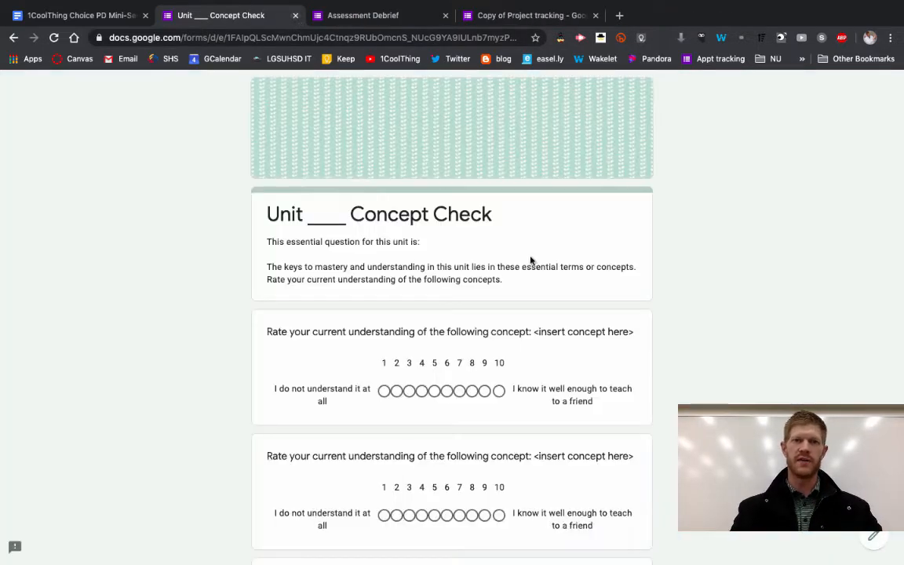
Examine the Unit Concept Check form's description and its concept rating scales, and close the form.
scroll(531, 261, down, 1)
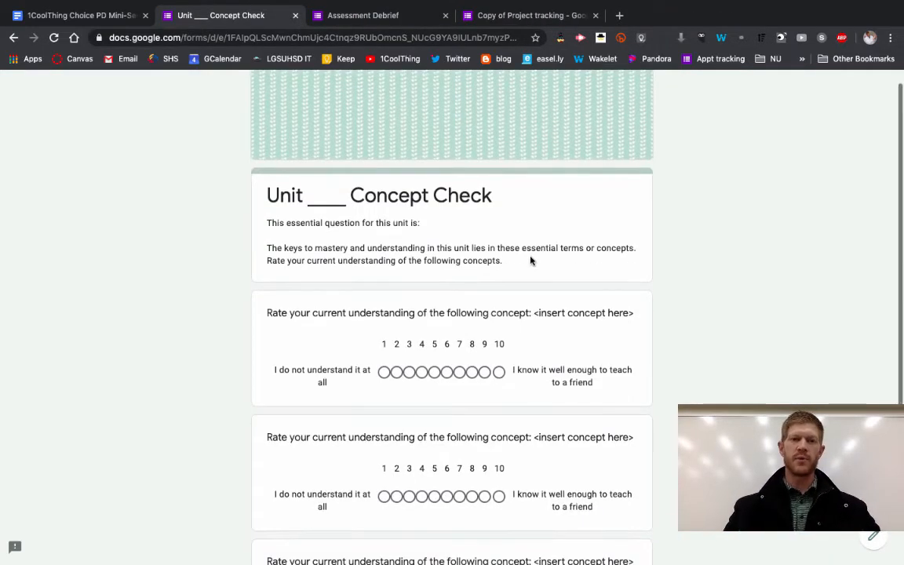
scroll(337, 269, down, 1)
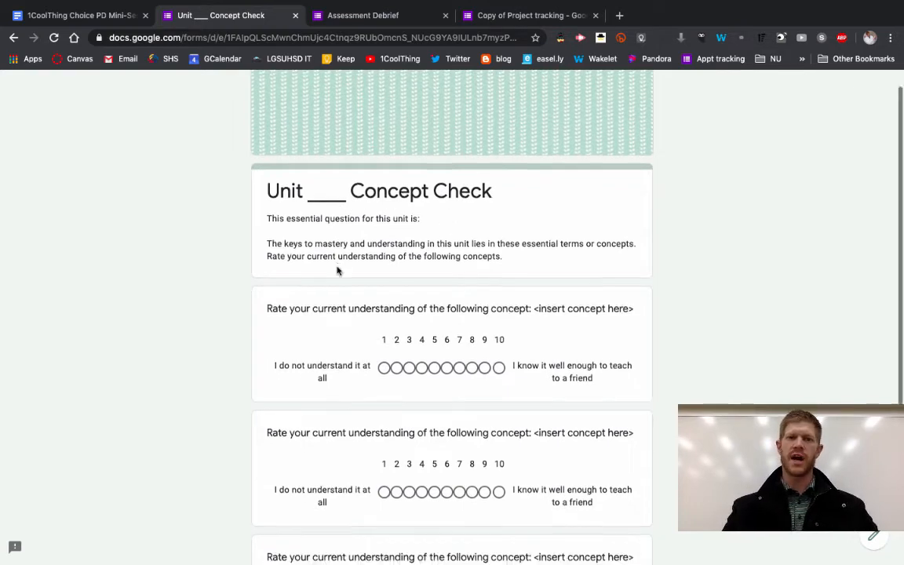
scroll(337, 270, down, 1)
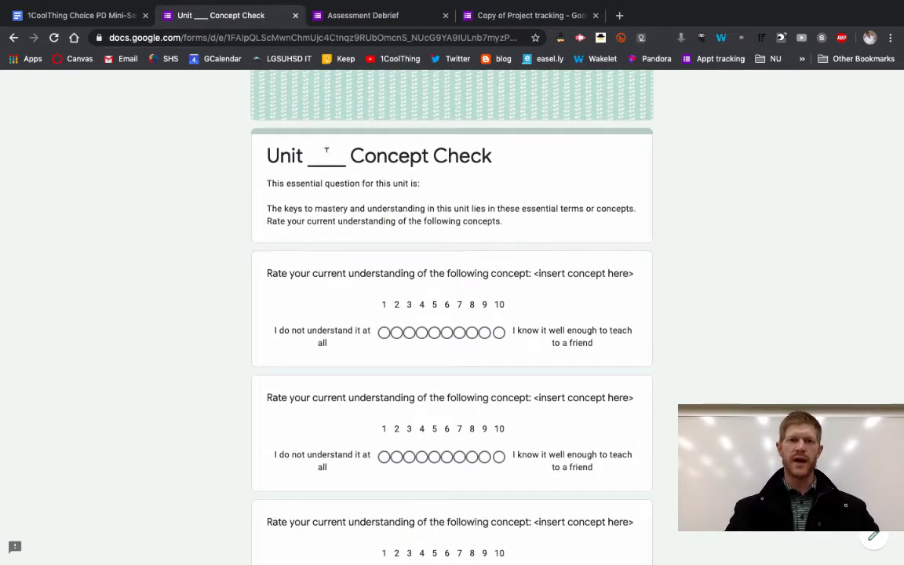
scroll(423, 271, down, 2)
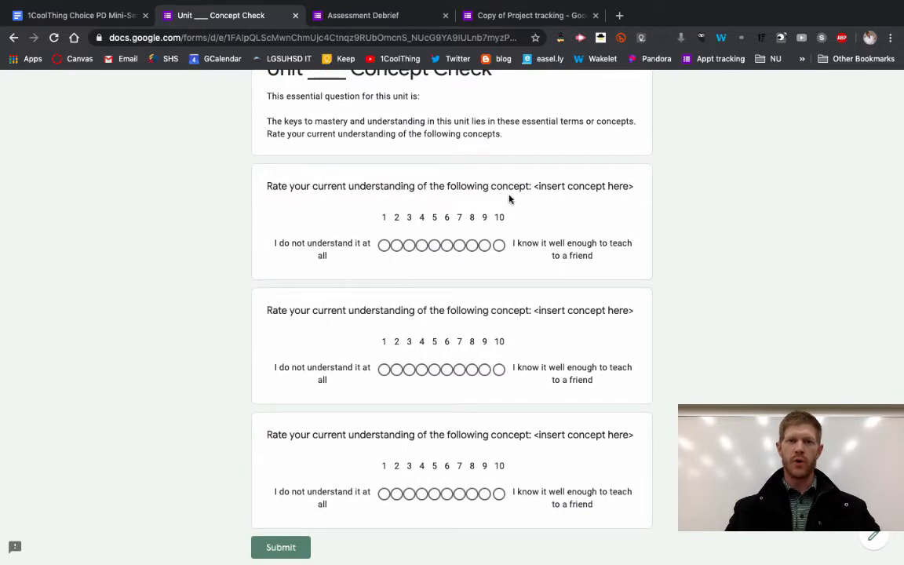
scroll(508, 197, down, 2)
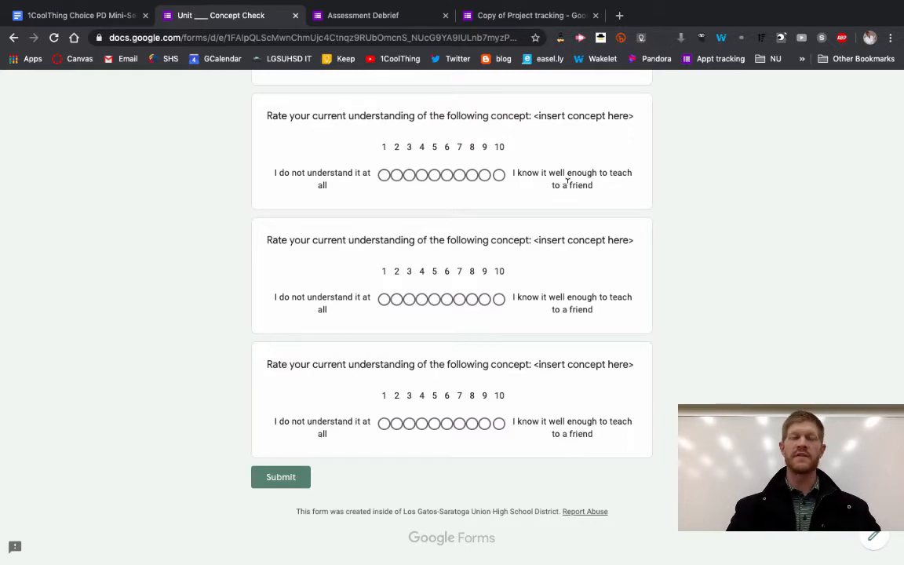
scroll(567, 181, down, 1)
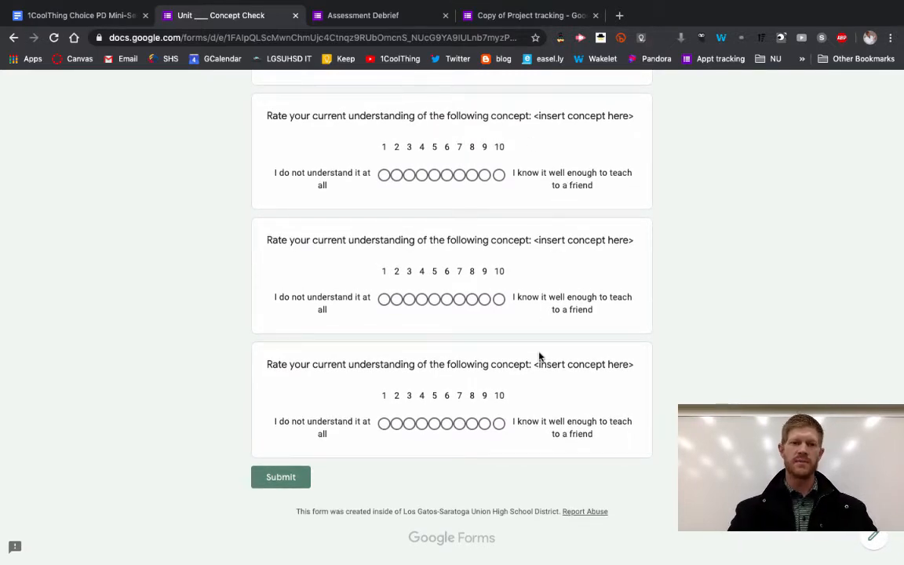
scroll(539, 356, up, 3)
scroll(539, 356, down, 2)
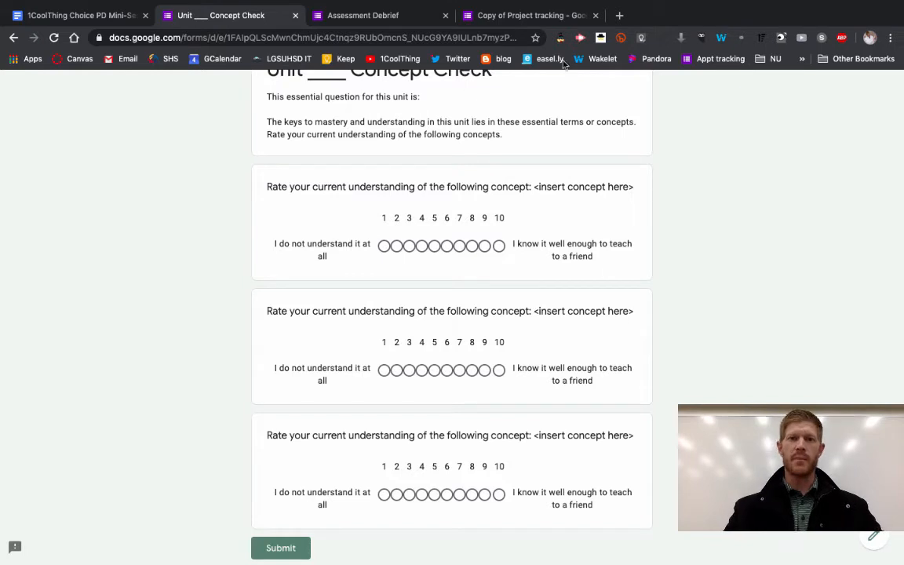
scroll(484, 276, up, 3)
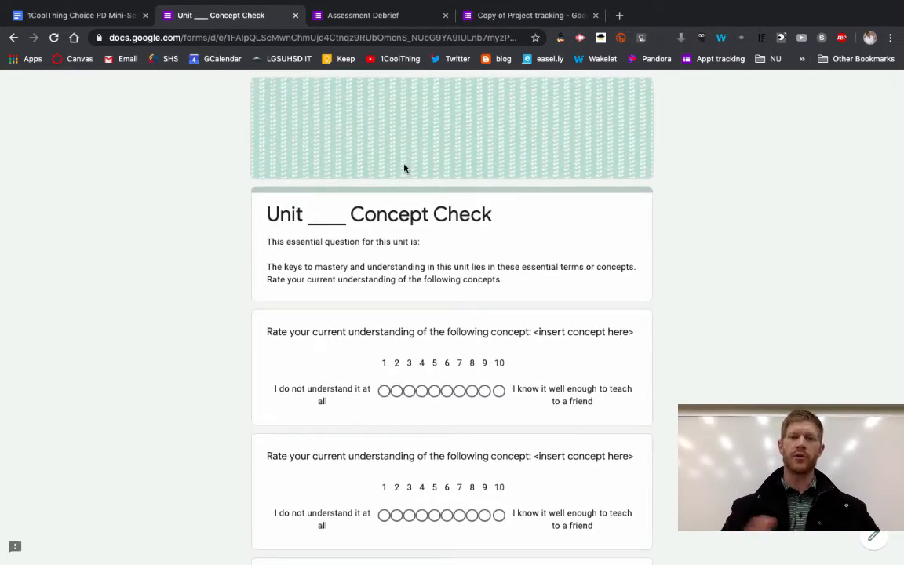
click(296, 15)
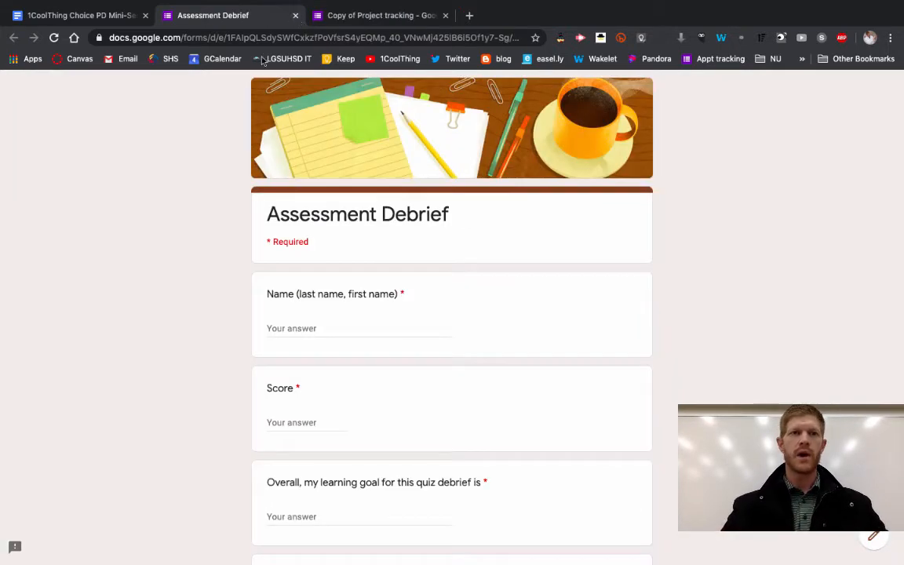
Read through the Assessment Debrief form from the name and score fields to the final do-over question.
scroll(388, 207, down, 5)
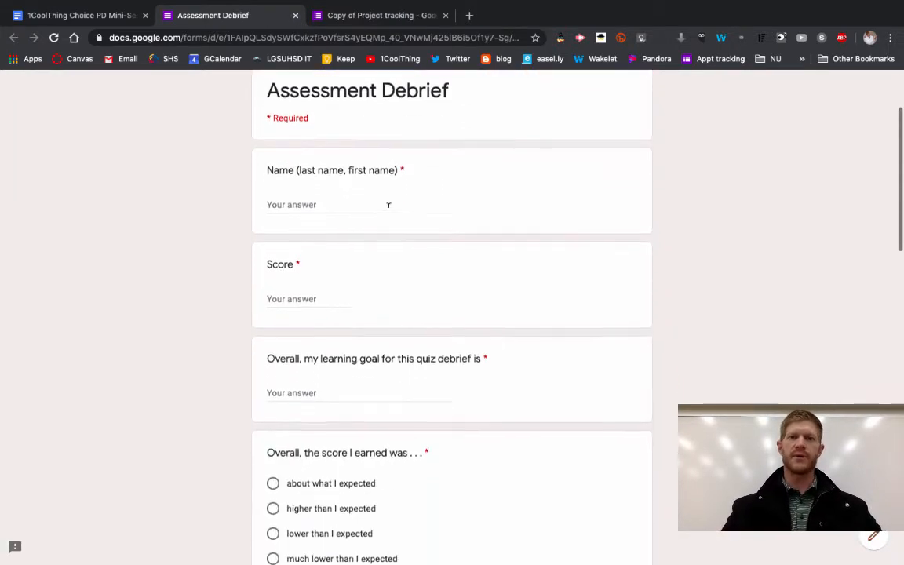
scroll(387, 211, up, 3)
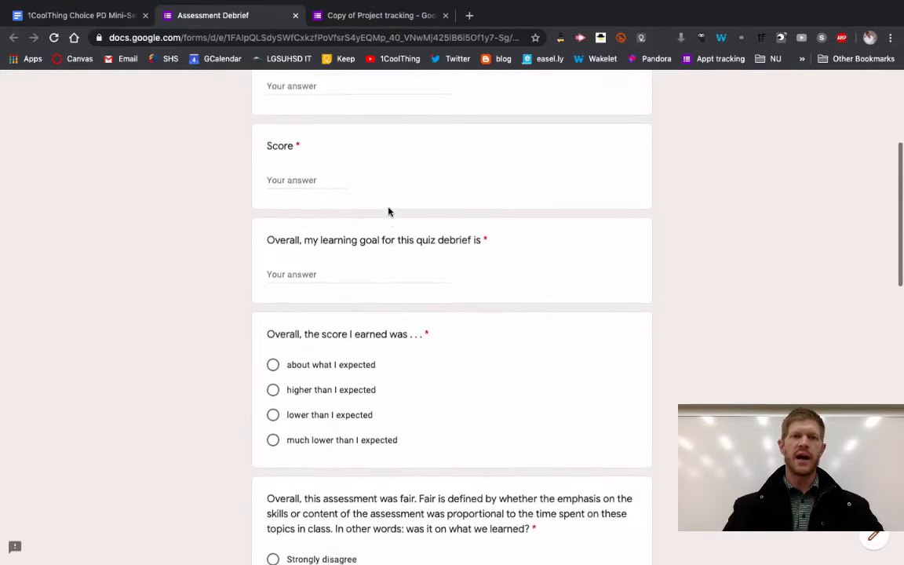
scroll(387, 208, down, 2)
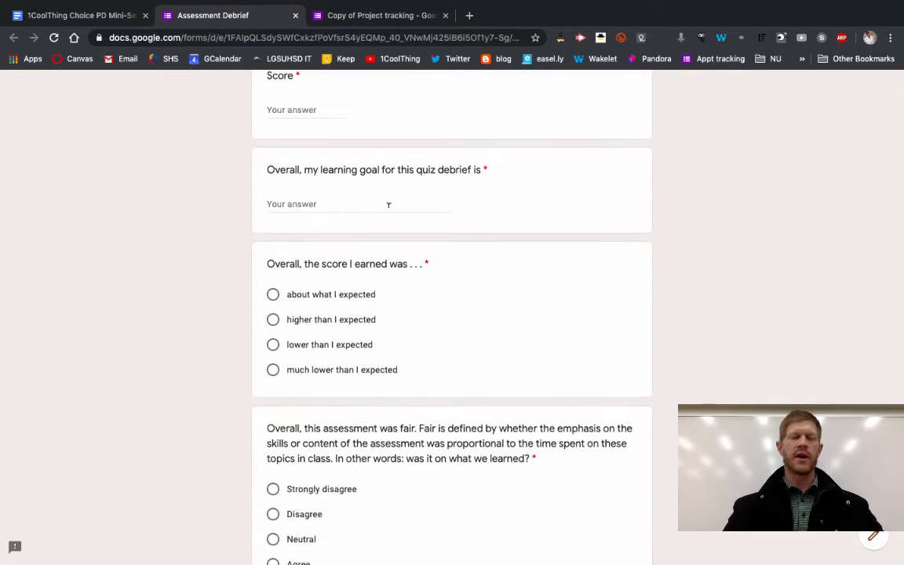
scroll(387, 204, down, 1)
scroll(387, 206, down, 4)
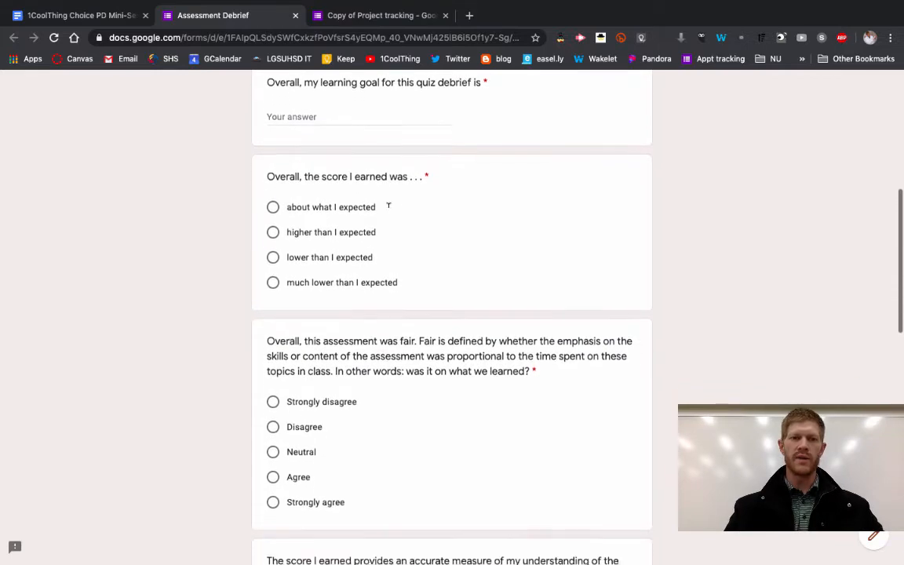
scroll(387, 211, down, 7)
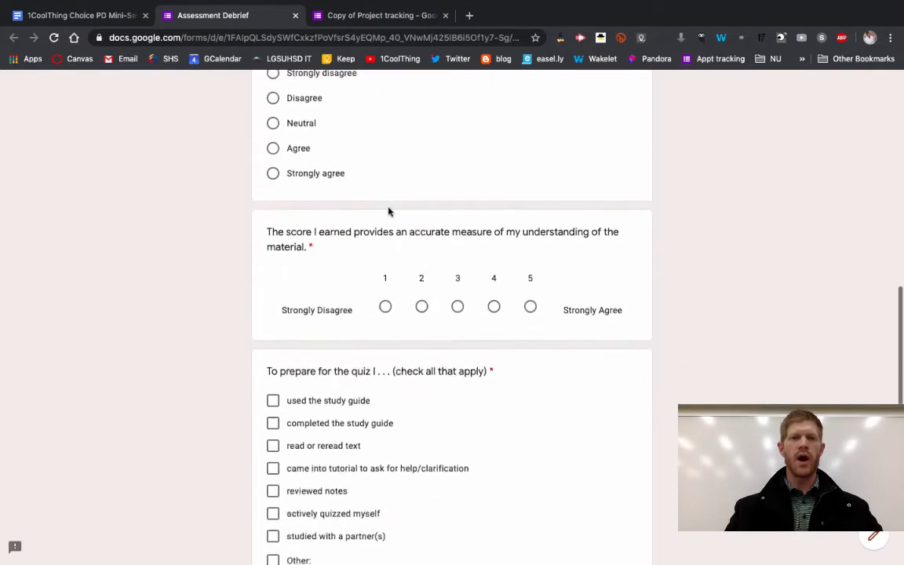
scroll(388, 211, down, 2)
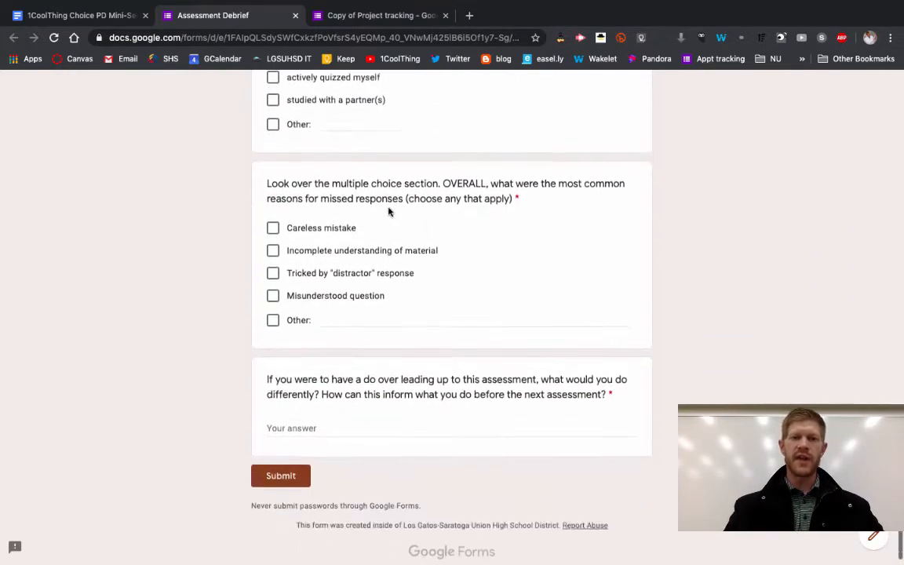
scroll(388, 211, up, 20)
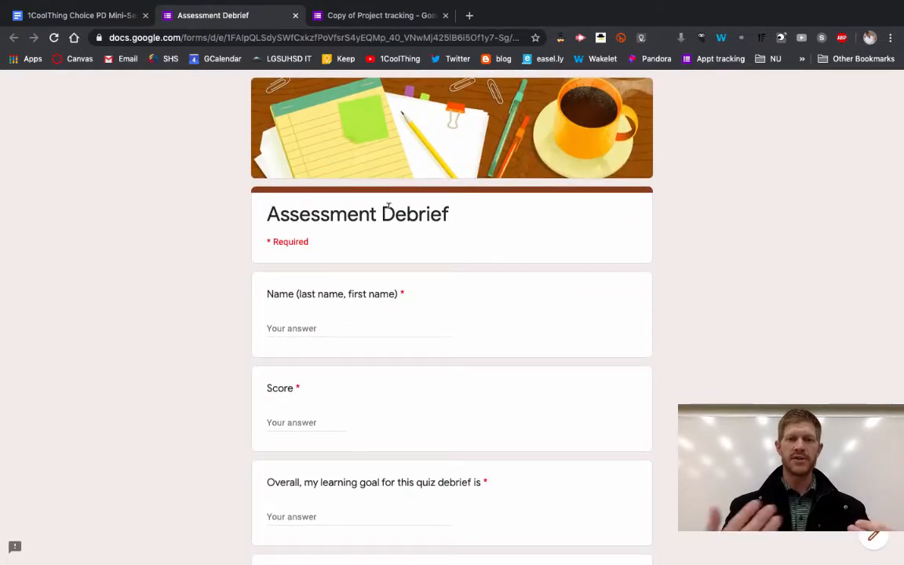
Review the Assessment Debrief form's score expectation, fairness and quiz preparation questions again, and close the form.
scroll(387, 207, down, 6)
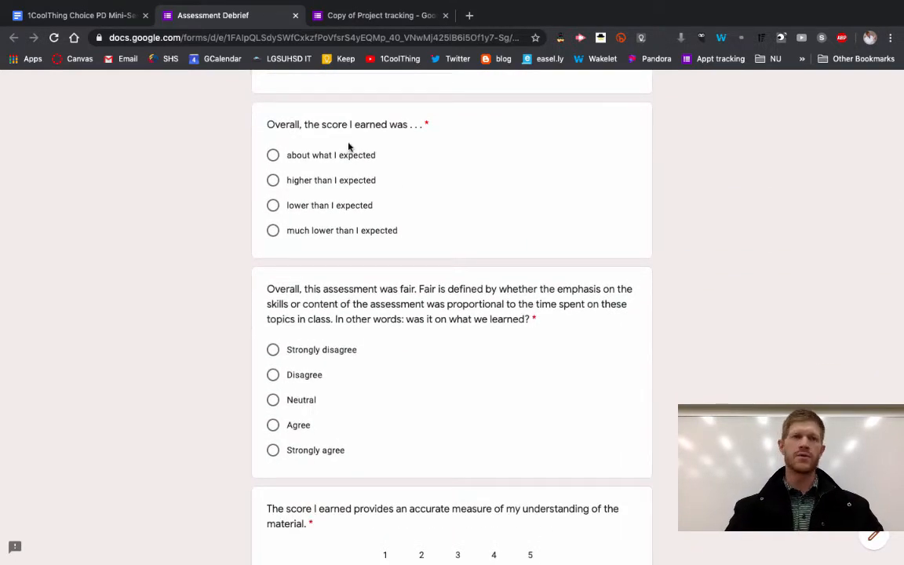
scroll(300, 164, down, 1)
scroll(300, 165, down, 2)
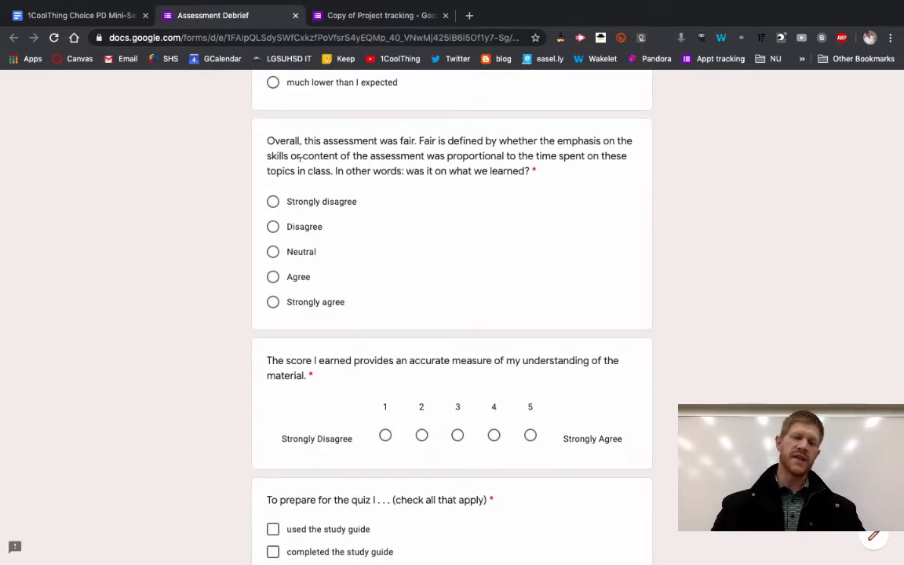
scroll(299, 156, down, 5)
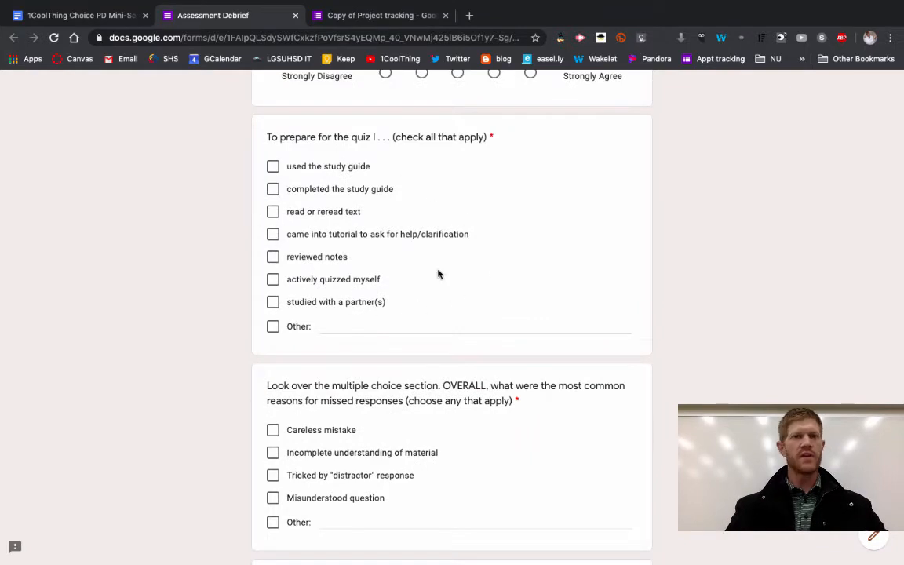
scroll(438, 273, up, 1)
click(295, 15)
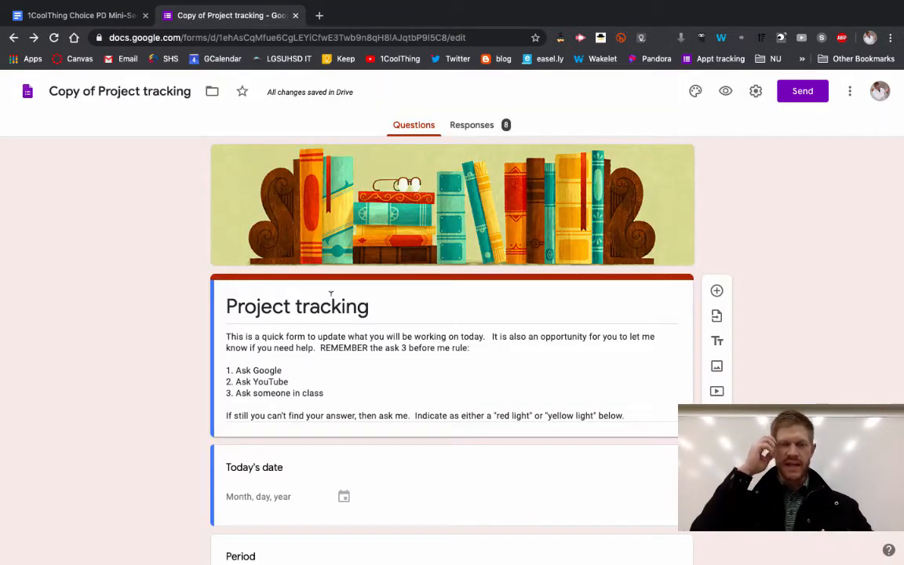
Examine the Project tracking form's description with the ask 3 before me rule and its date and period questions.
scroll(330, 294, down, 1)
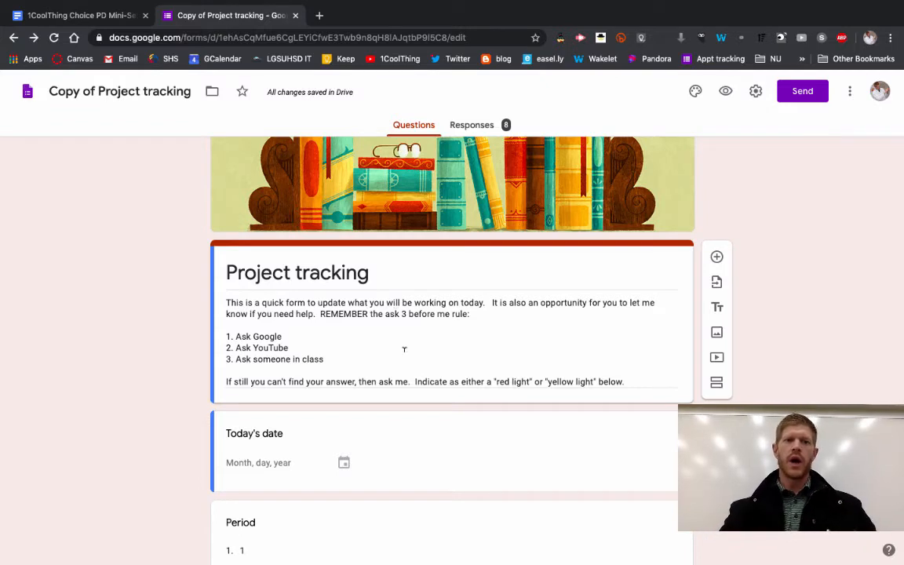
scroll(404, 349, down, 1)
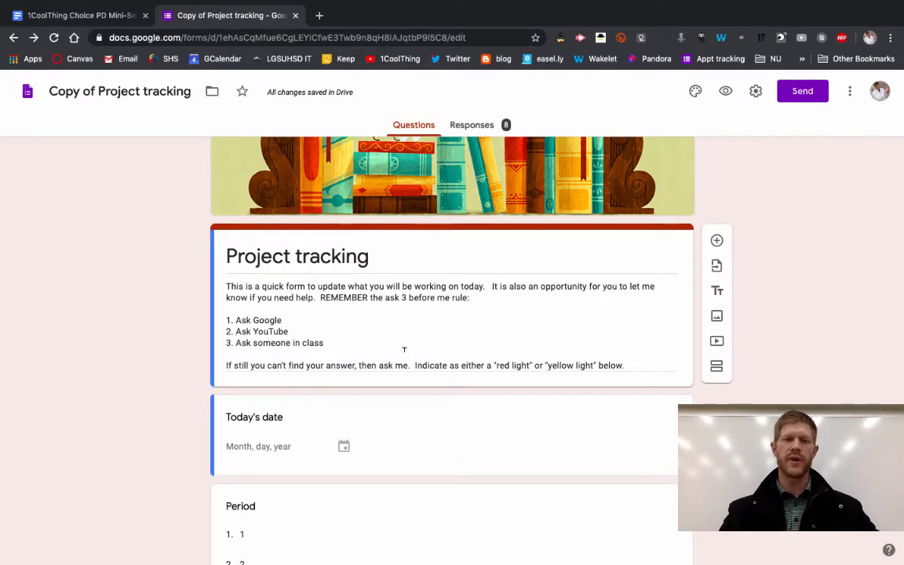
scroll(322, 284, down, 5)
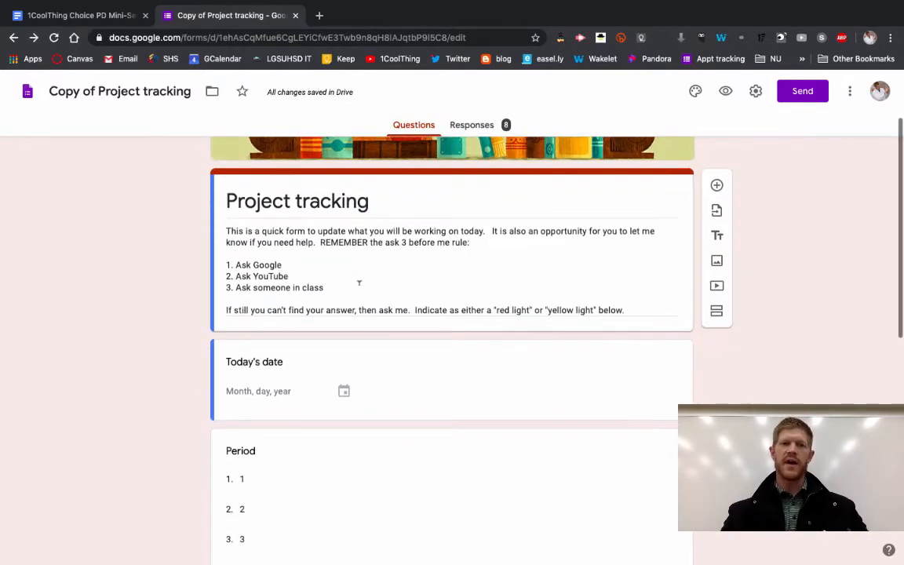
scroll(338, 302, down, 1)
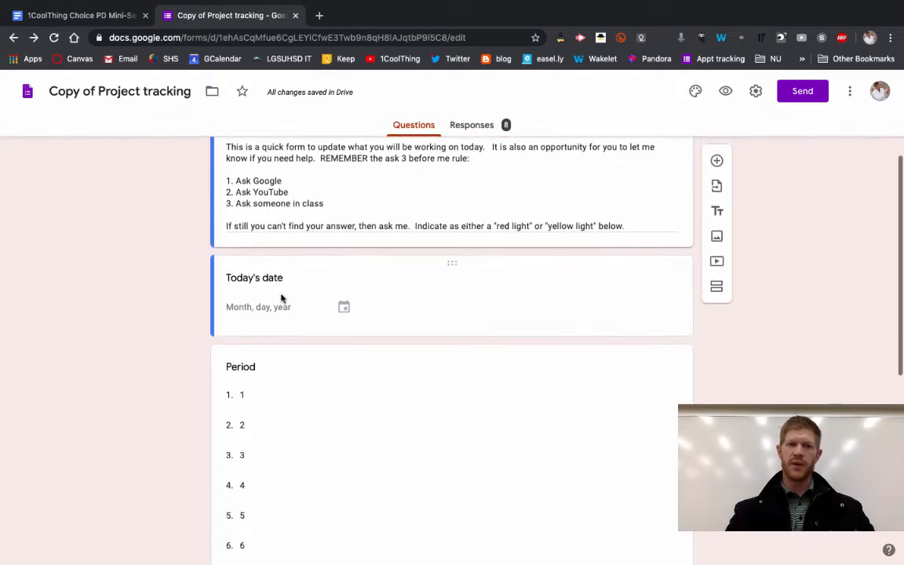
scroll(280, 296, down, 4)
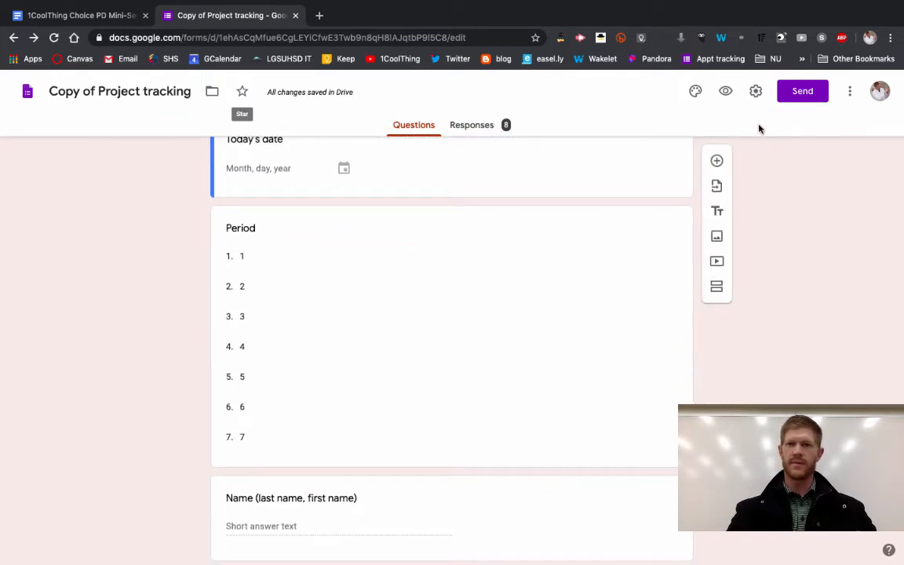
Preview the Project tracking form and read its questions through to "My current status as I work".
click(725, 91)
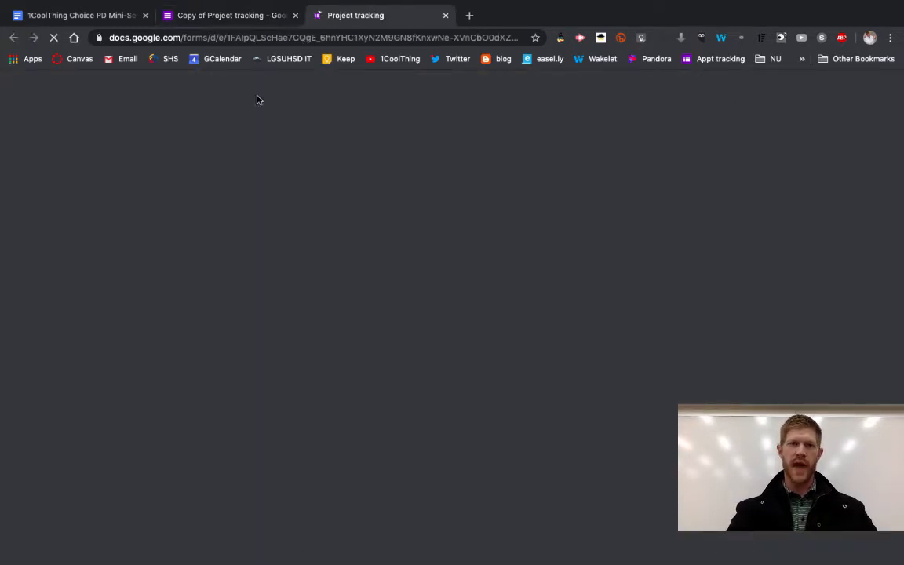
scroll(373, 339, down, 3)
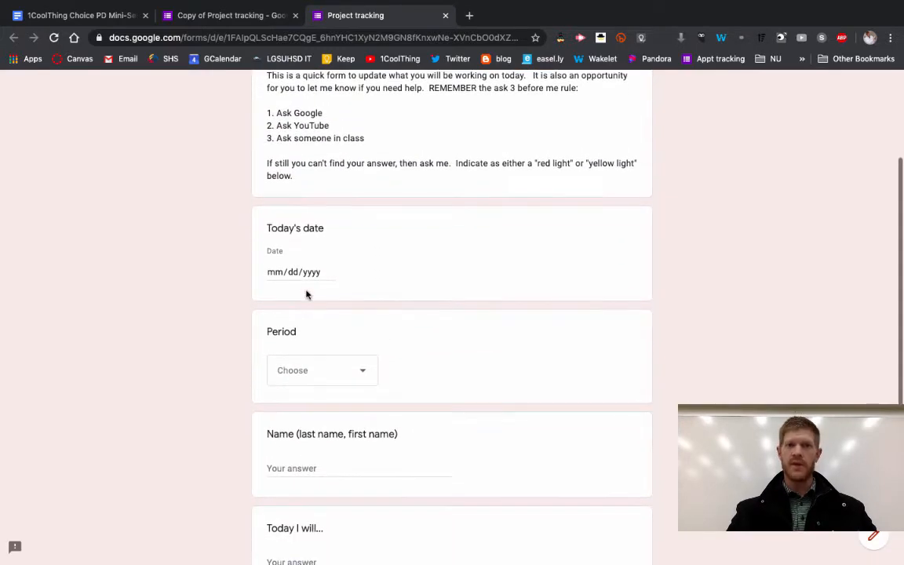
scroll(306, 295, down, 3)
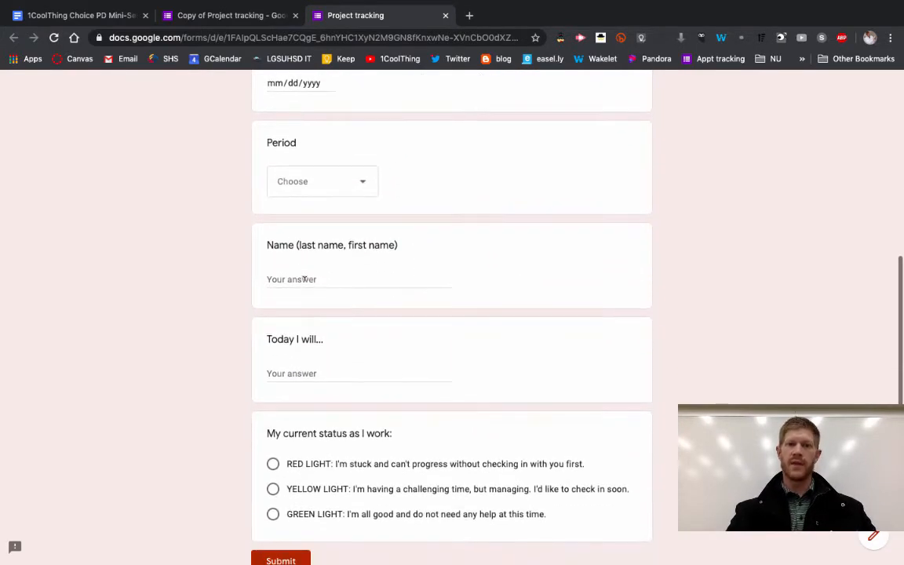
scroll(305, 279, down, 1)
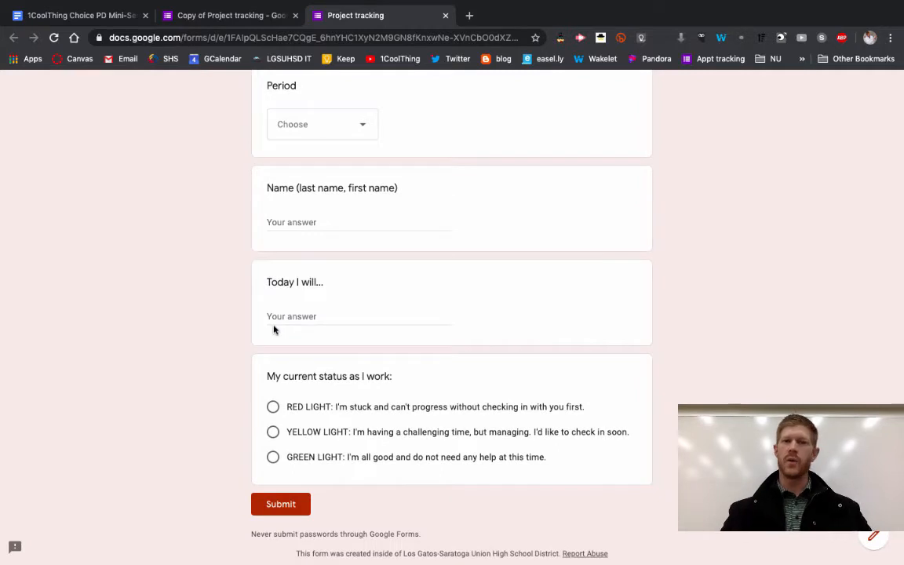
scroll(304, 367, down, 1)
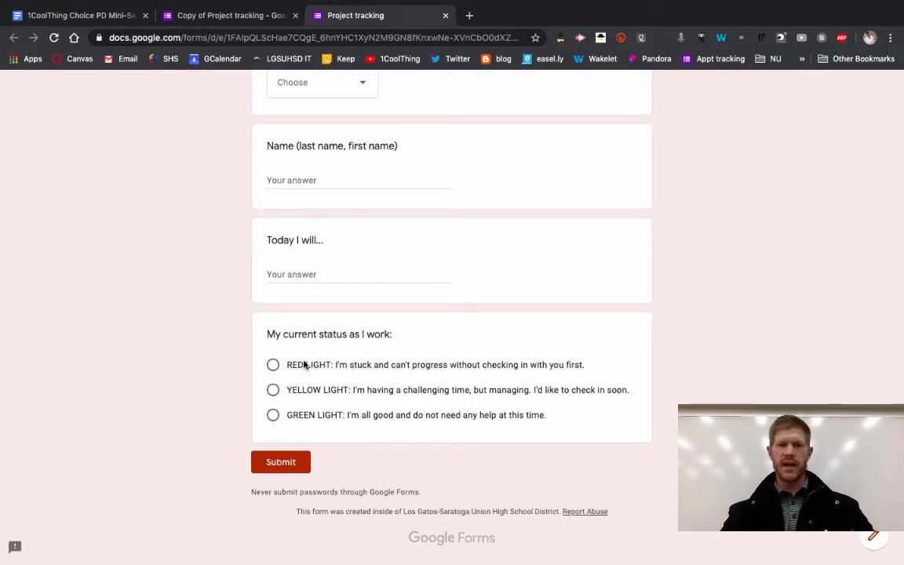
Try the red and yellow light statuses in the form preview, and leave GREEN LIGHT selected.
click(304, 366)
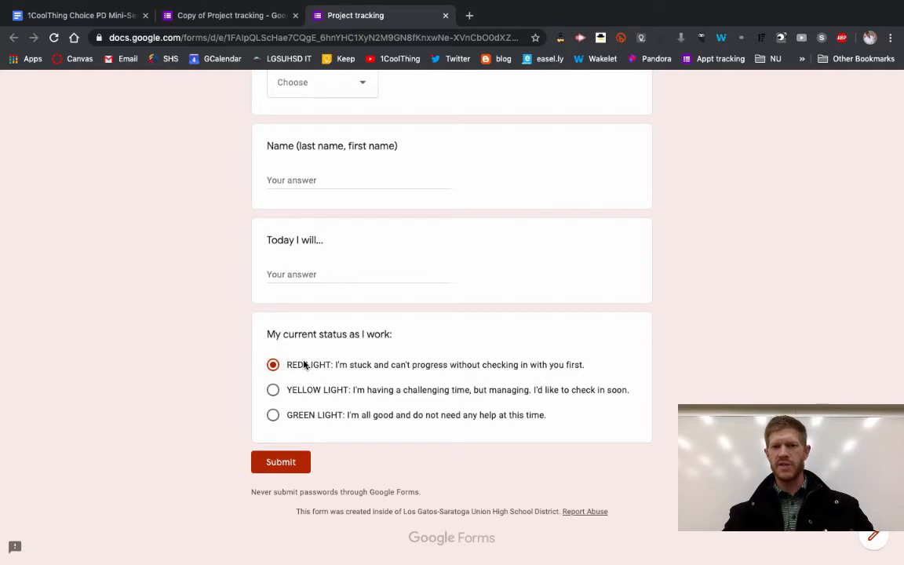
click(272, 390)
click(273, 415)
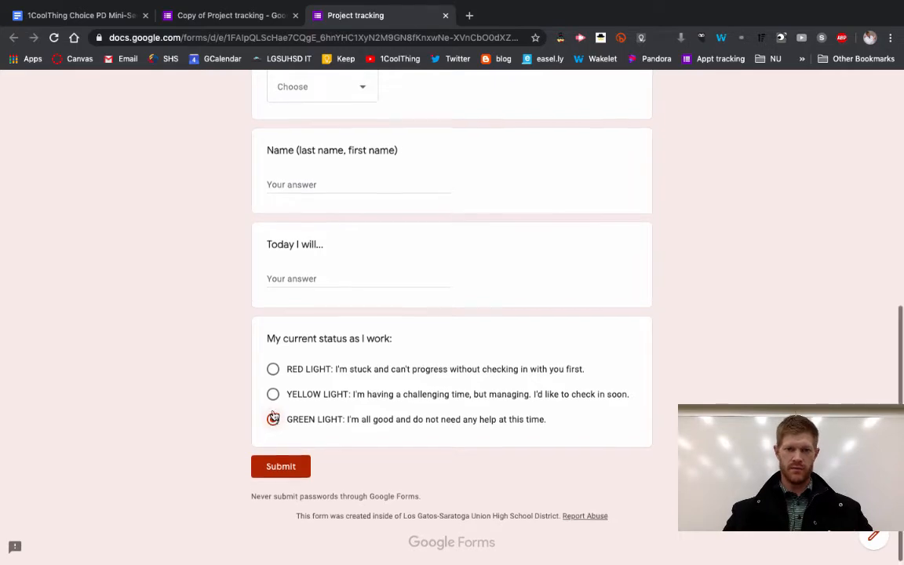
scroll(273, 415, up, 2)
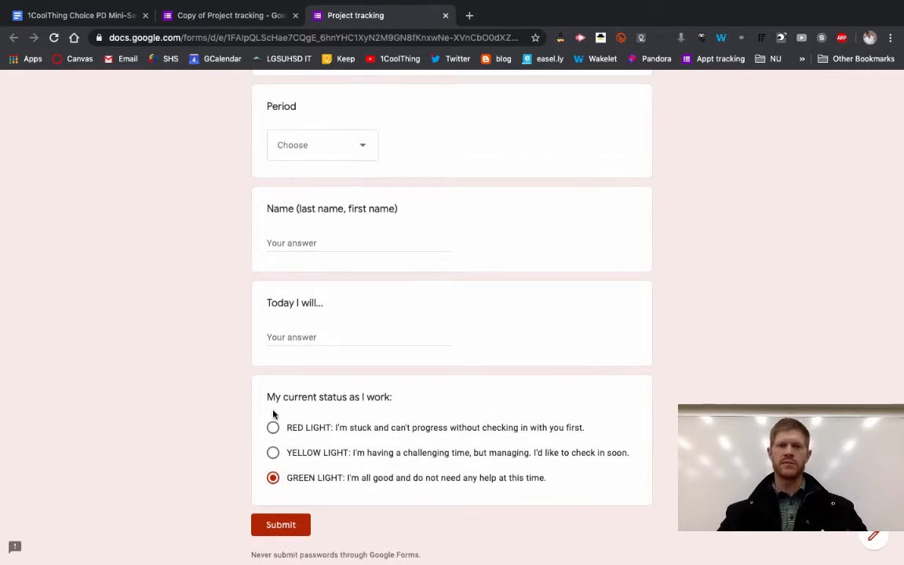
scroll(273, 413, up, 5)
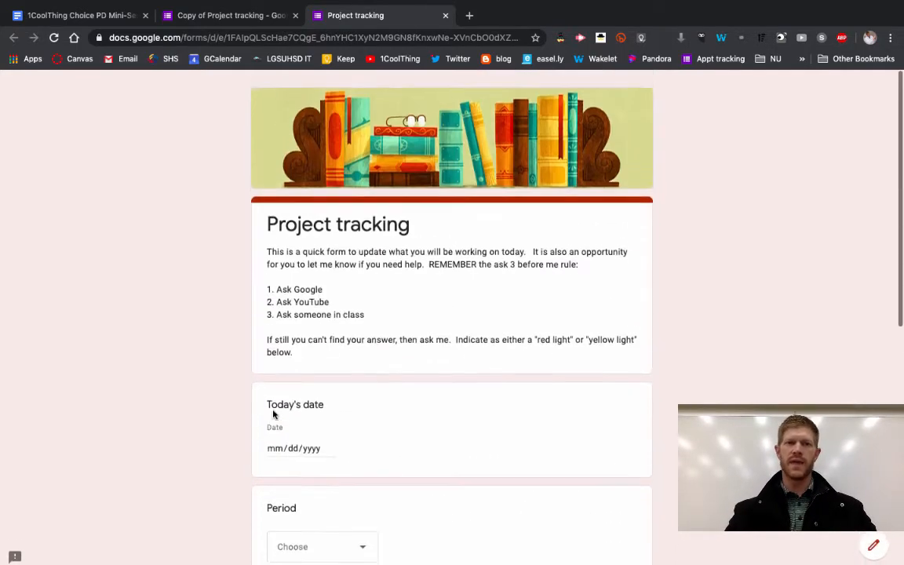
Send the Project tracking form's responses to a new spreadsheet.
click(226, 16)
click(486, 124)
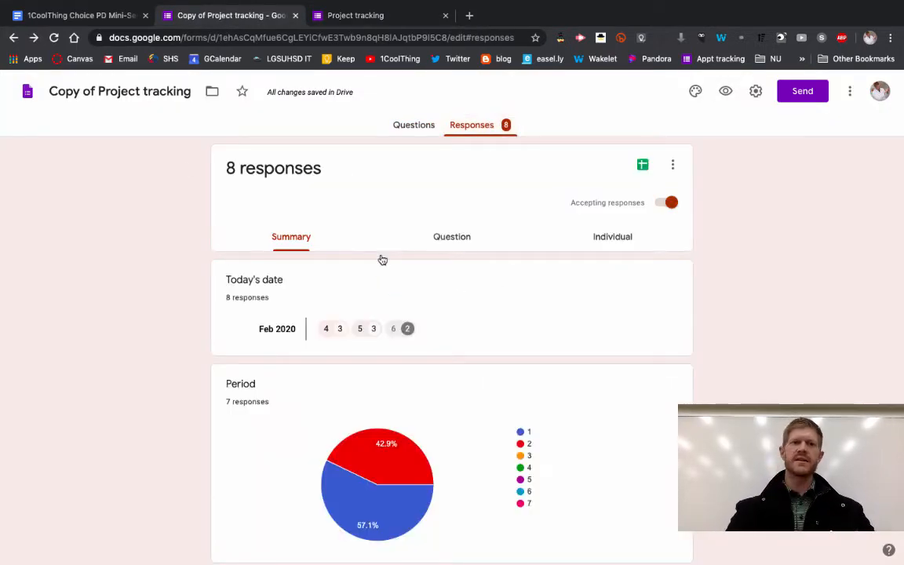
click(642, 167)
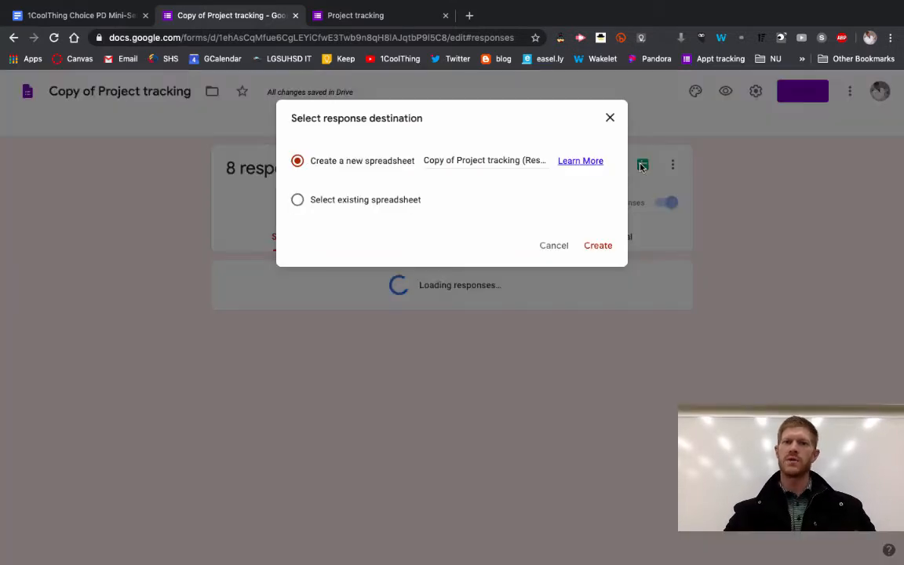
click(598, 245)
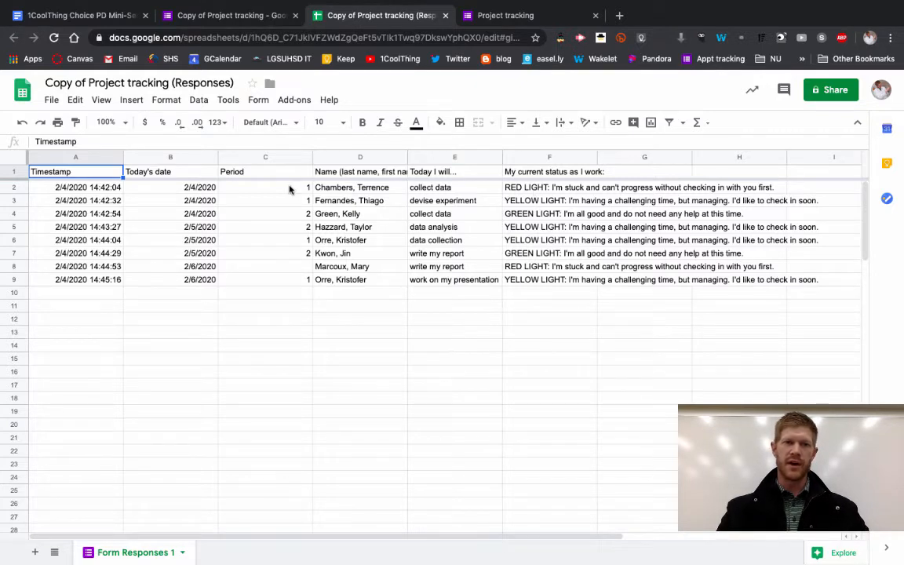
click(199, 101)
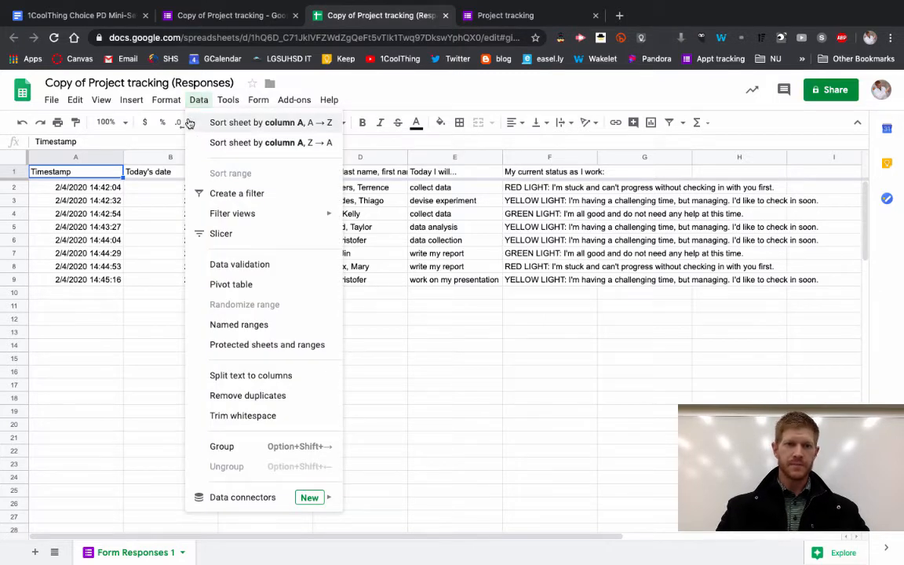
click(165, 282)
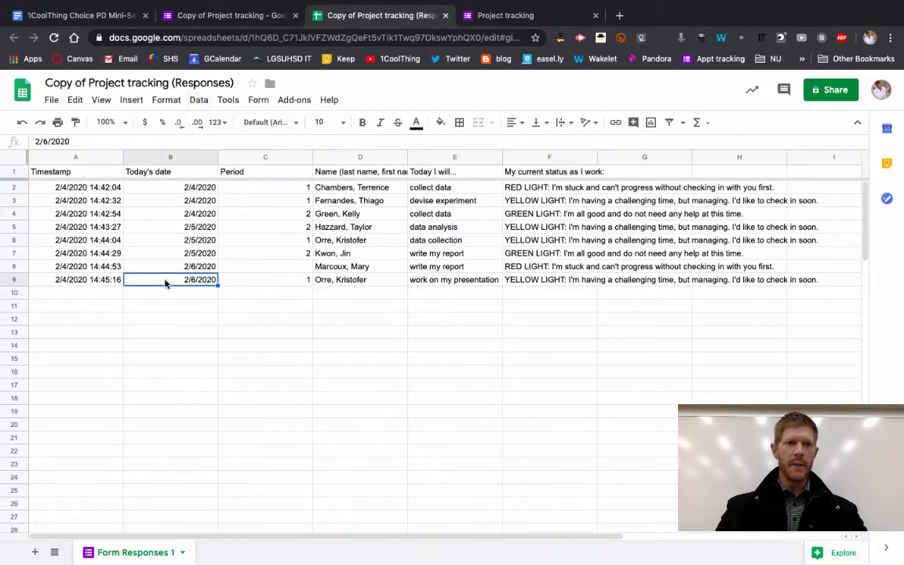
shift+click(606, 280)
Set up a range sort of A1:F9 with a header row, ordering by Today's date from Z → A.
click(76, 168)
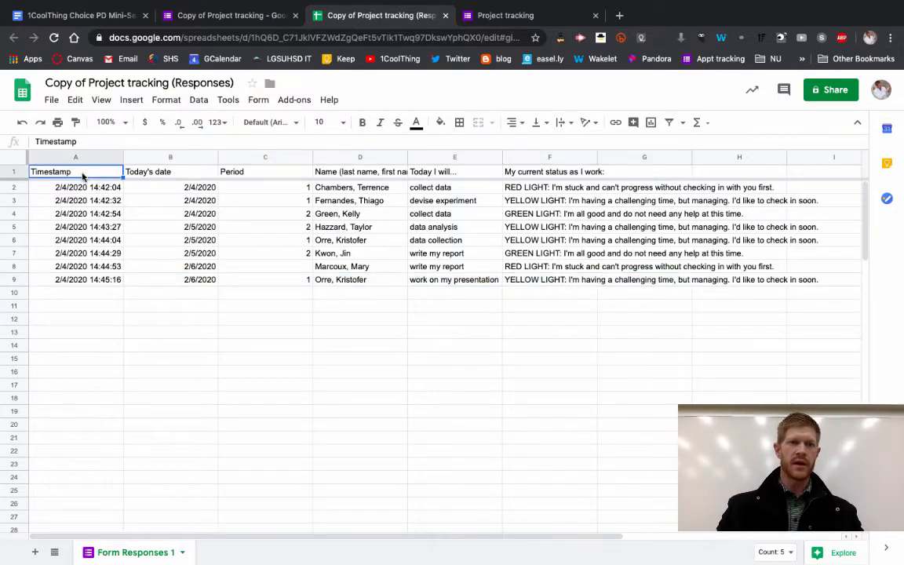
shift+click(533, 284)
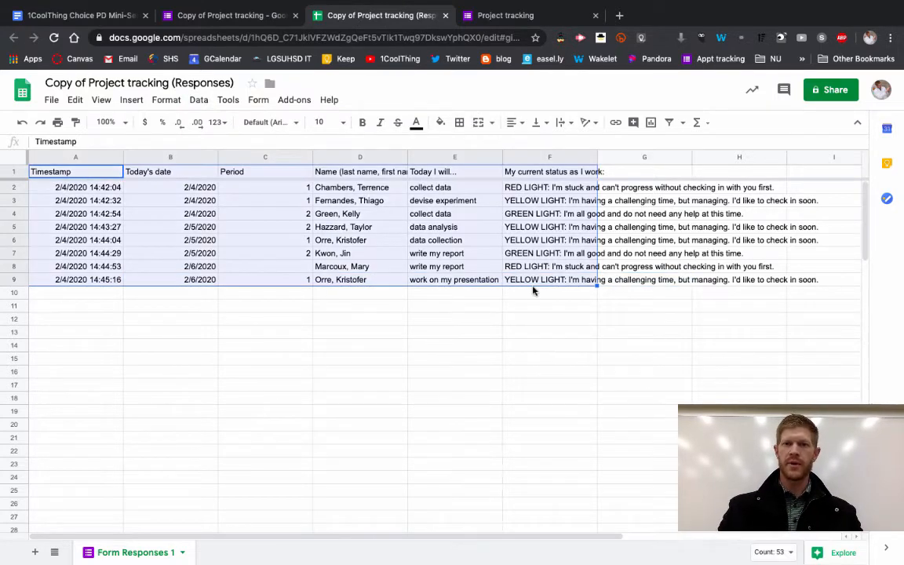
click(200, 100)
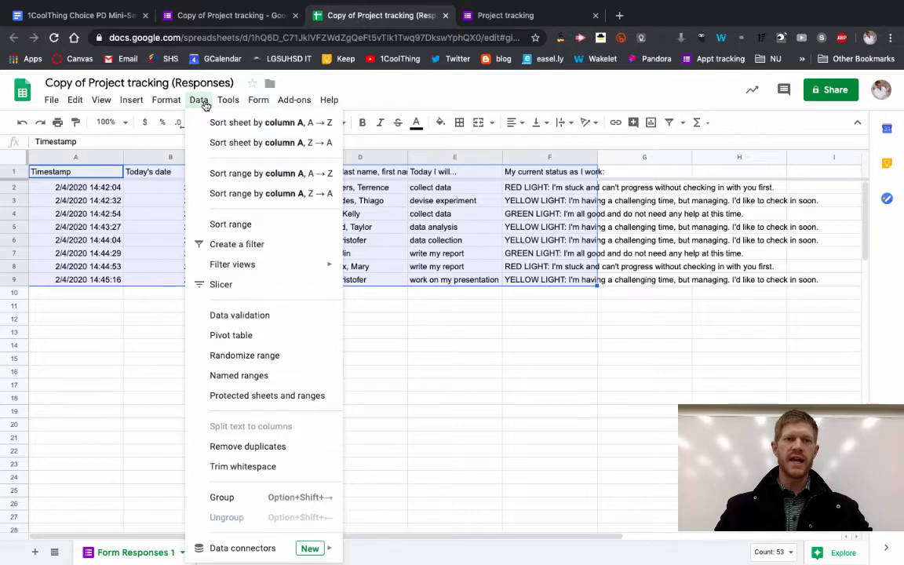
click(250, 225)
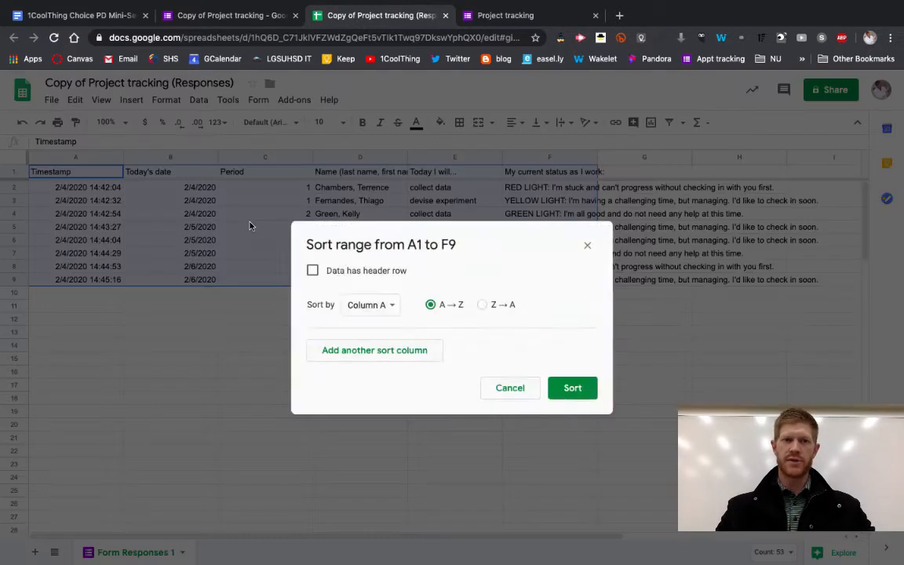
click(313, 271)
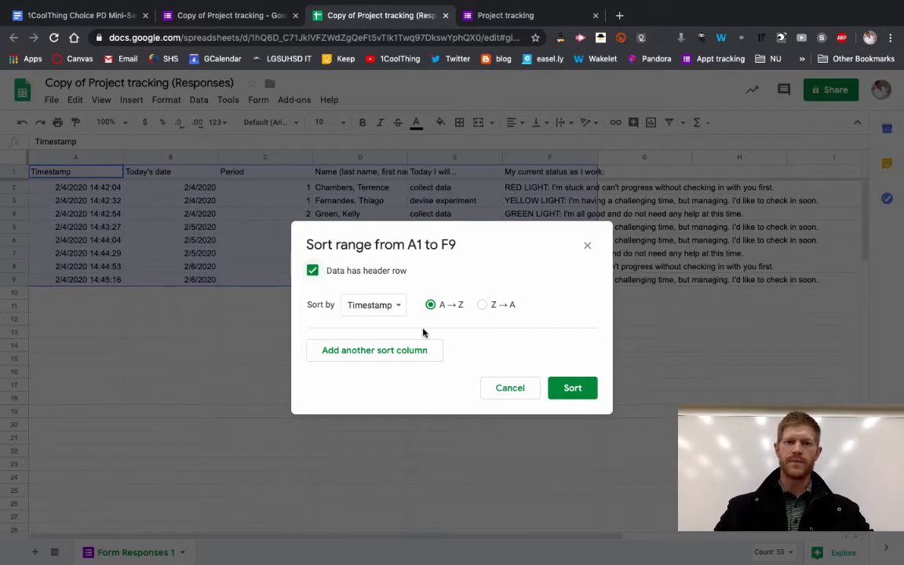
click(374, 305)
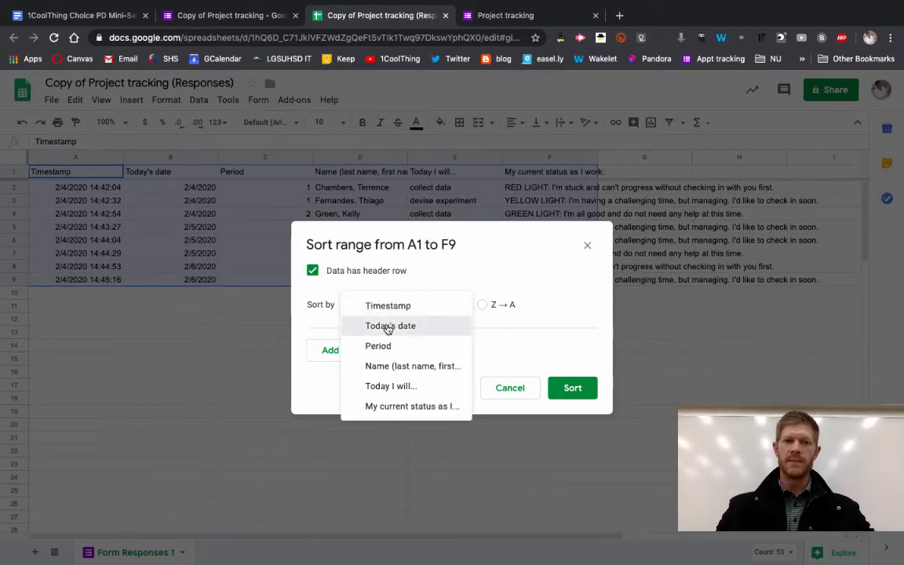
click(387, 326)
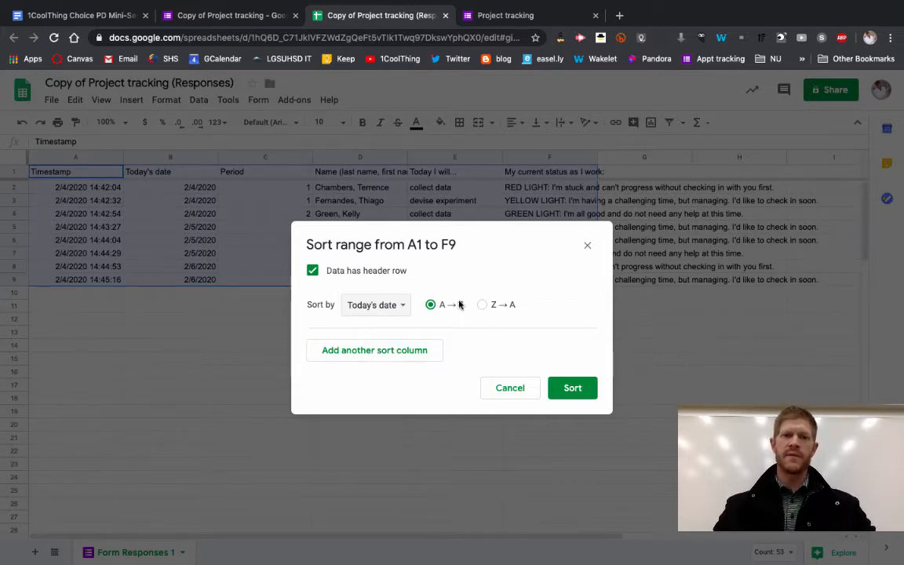
click(483, 305)
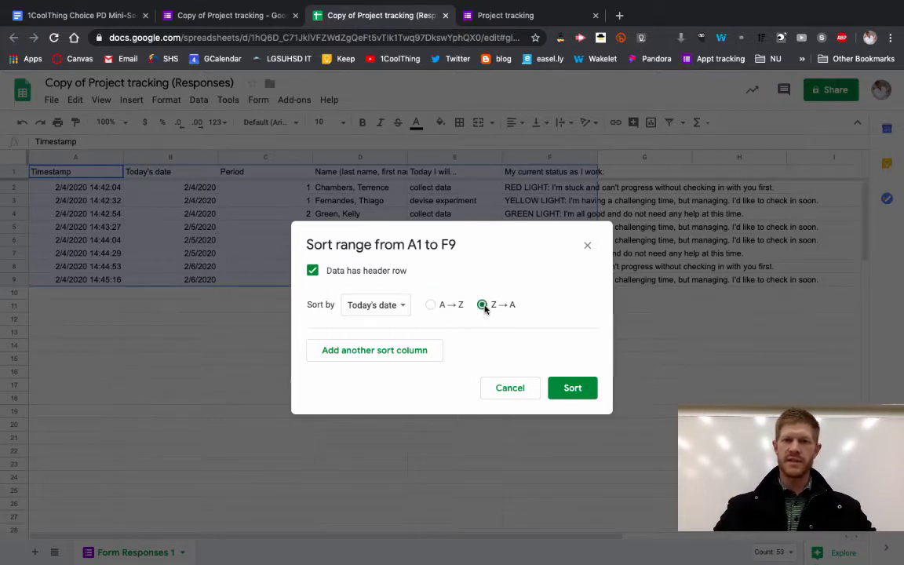
click(382, 352)
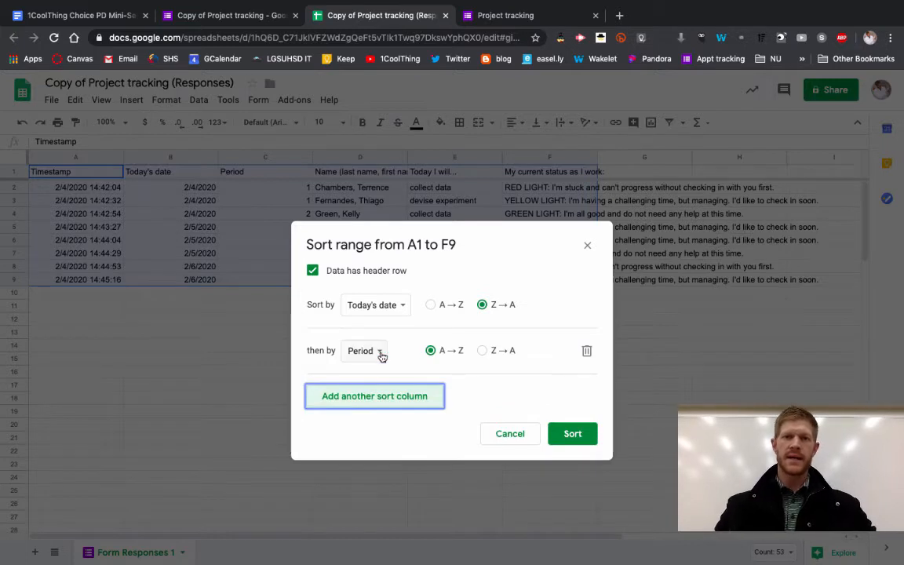
click(380, 352)
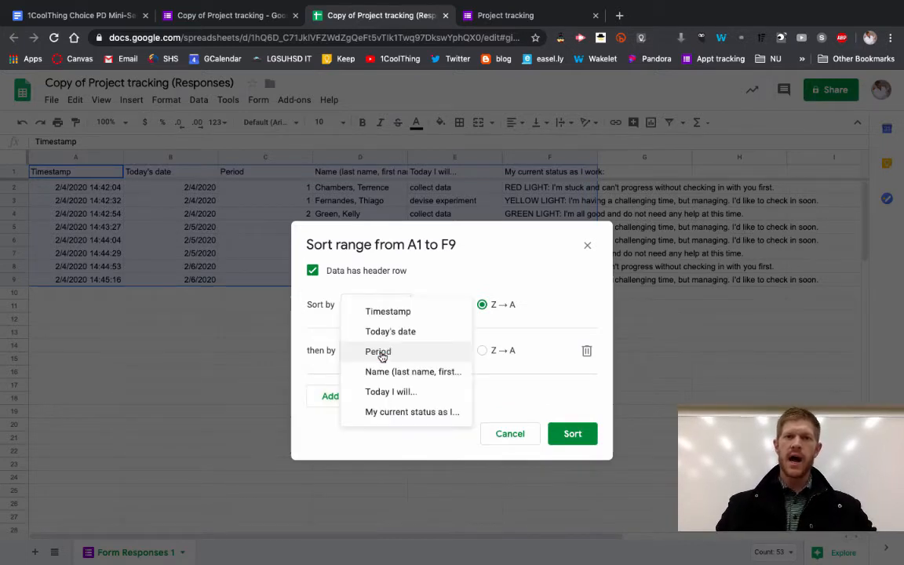
click(399, 411)
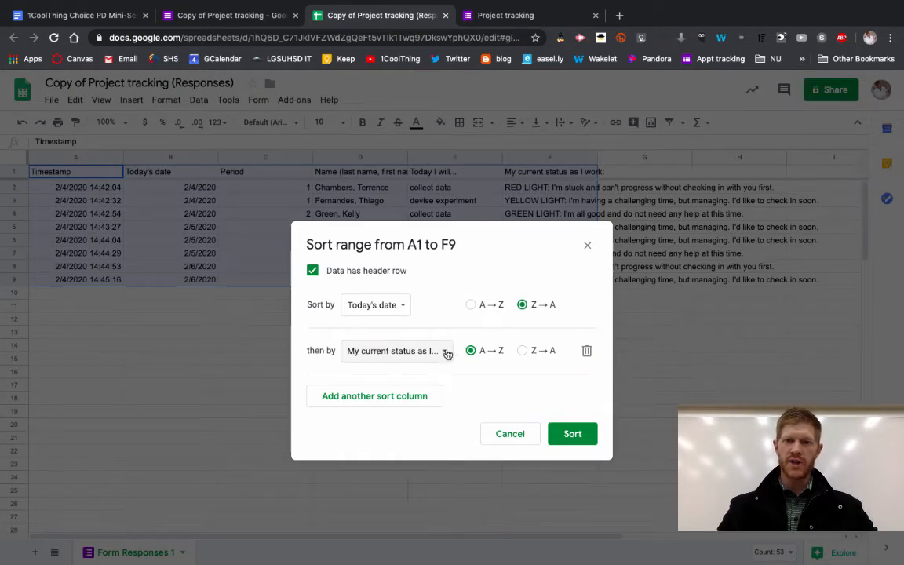
click(585, 351)
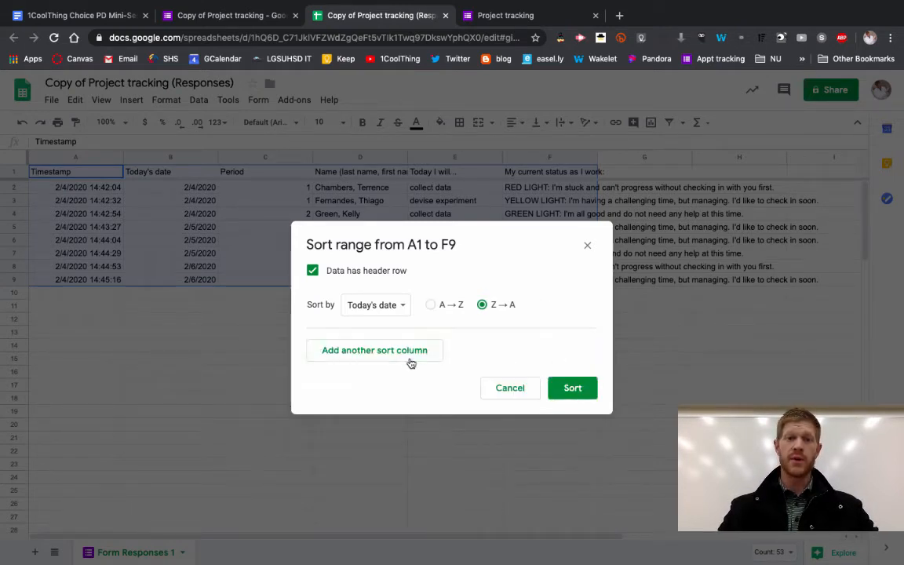
Add Period and My current status as further A → Z sort columns, apply the sort, and select the 2/6/2020 responses in B2:F3.
click(369, 354)
click(367, 353)
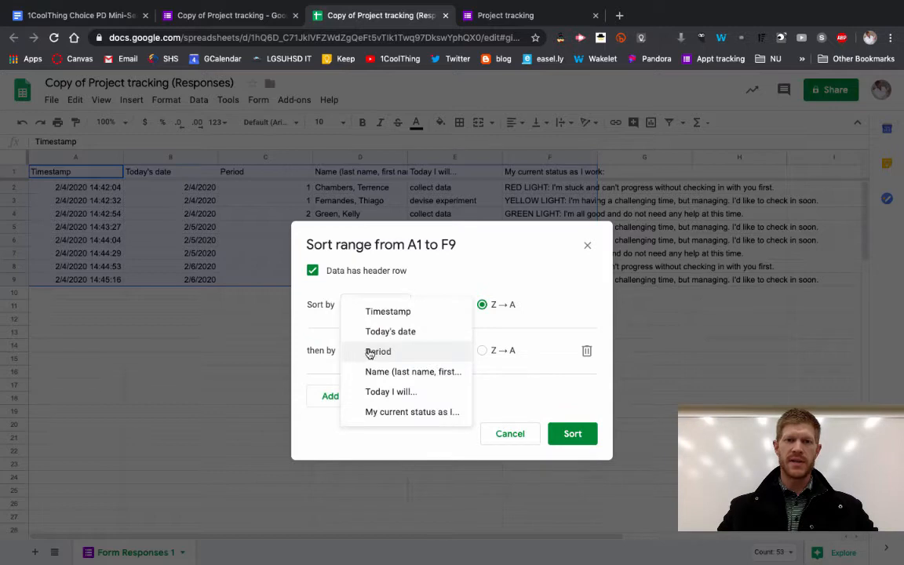
click(369, 353)
click(363, 396)
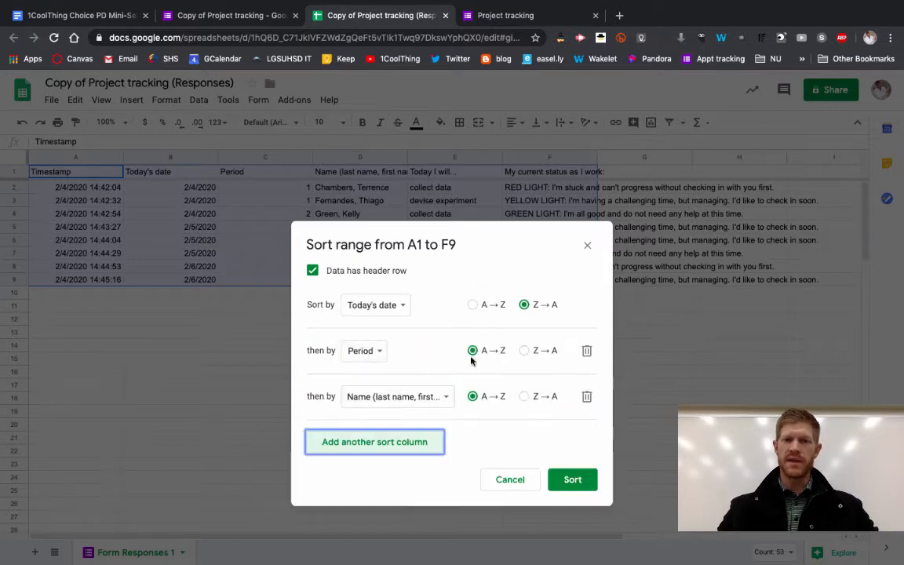
click(402, 397)
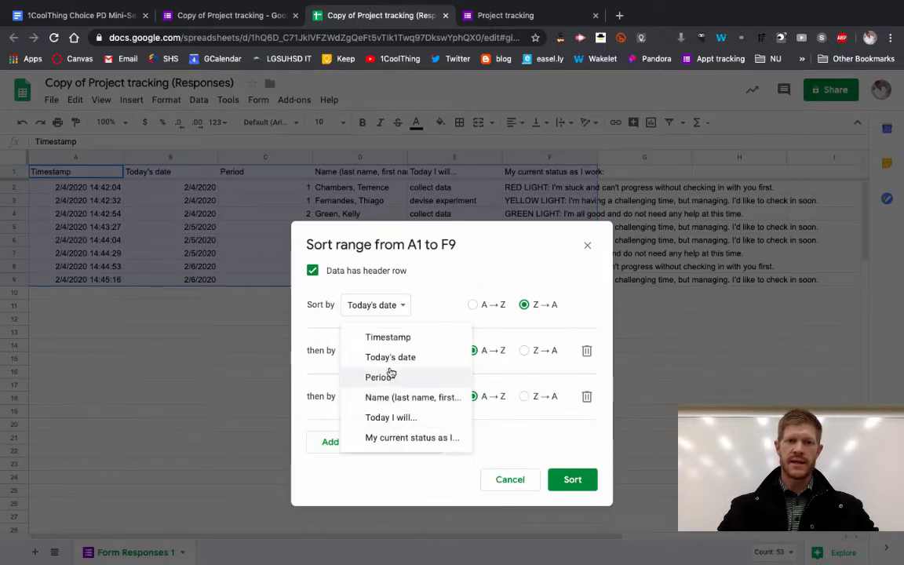
click(400, 437)
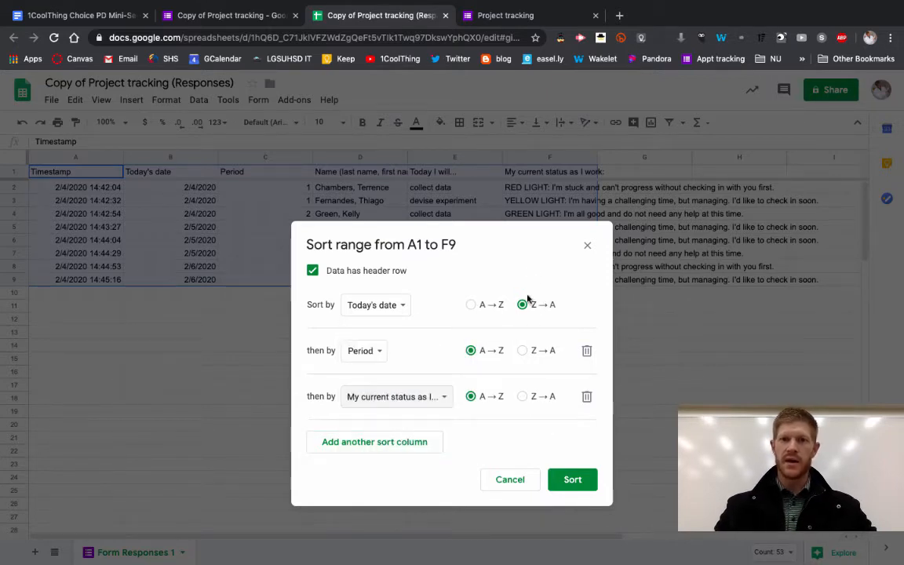
click(579, 485)
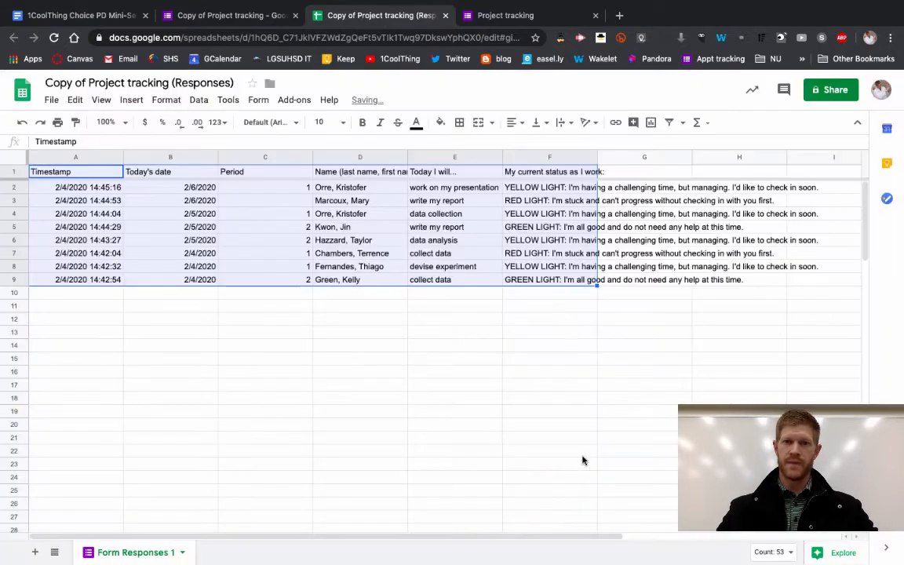
click(567, 328)
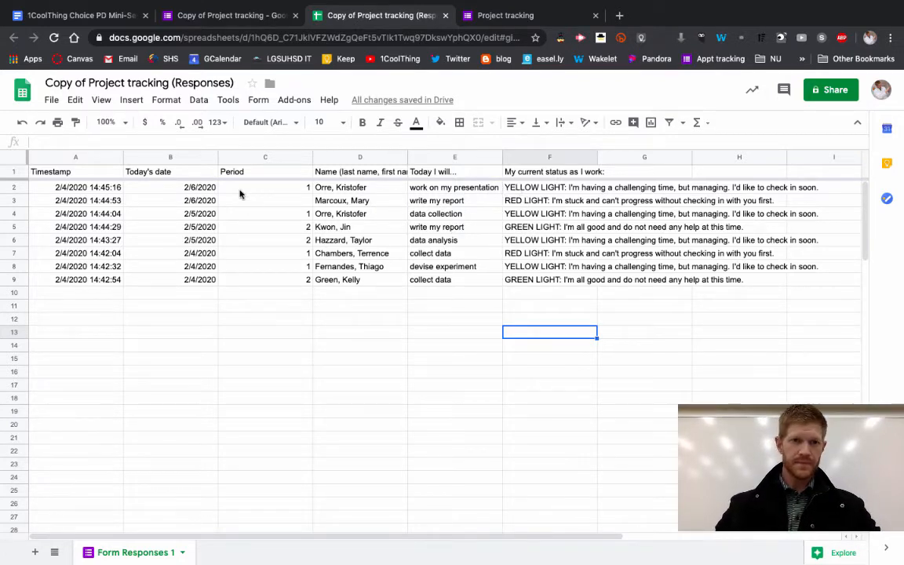
drag(208, 190, 524, 202)
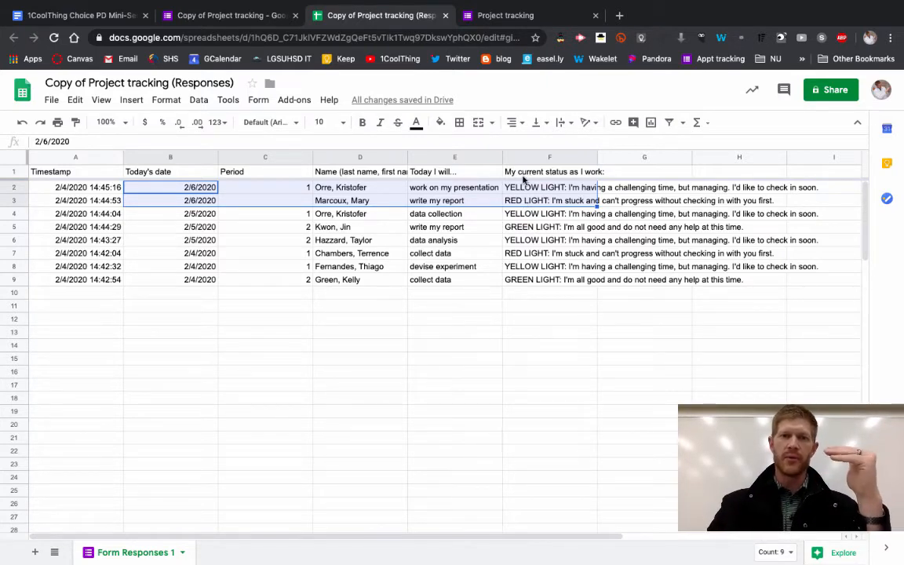
click(71, 167)
shift+click(550, 286)
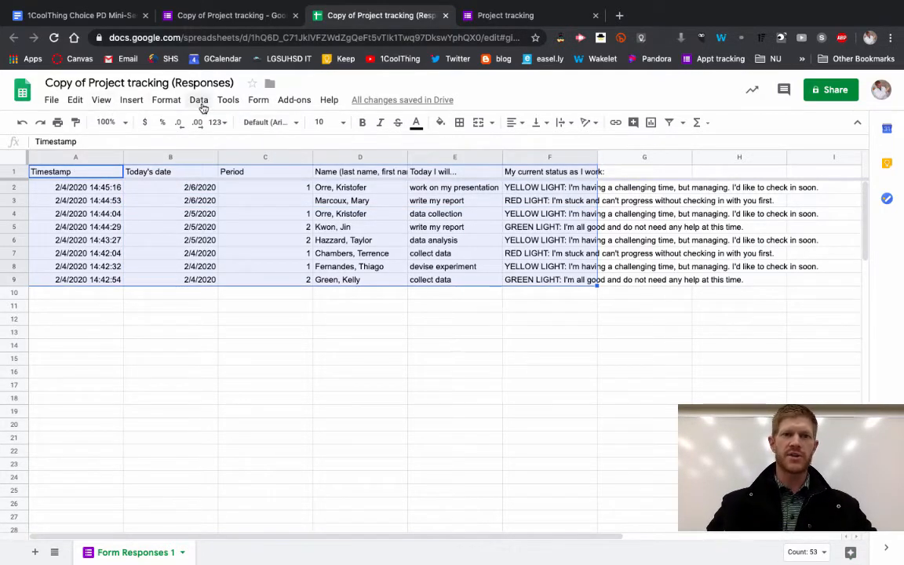
click(385, 292)
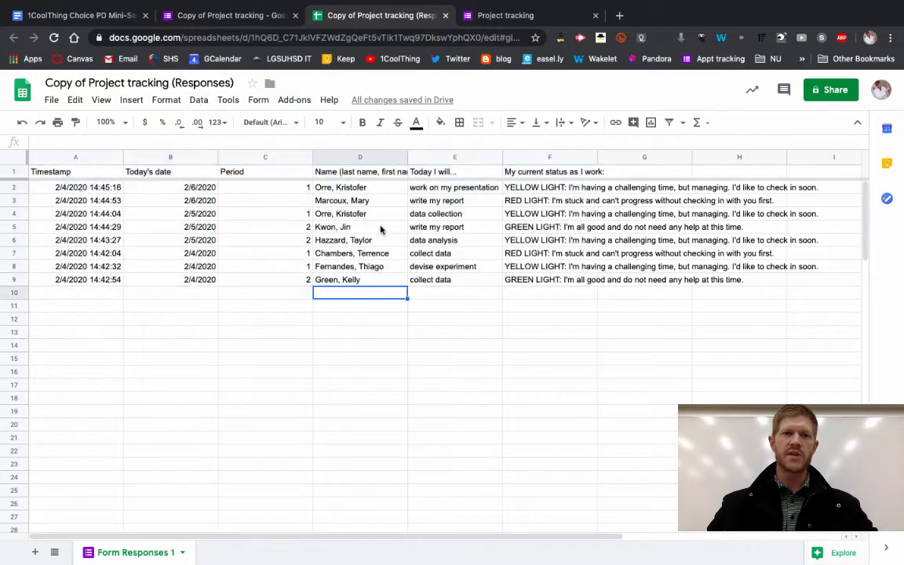
Sort the sheet A → Z by the Name column and select rows 8 and 9 with the same student's responses.
click(401, 160)
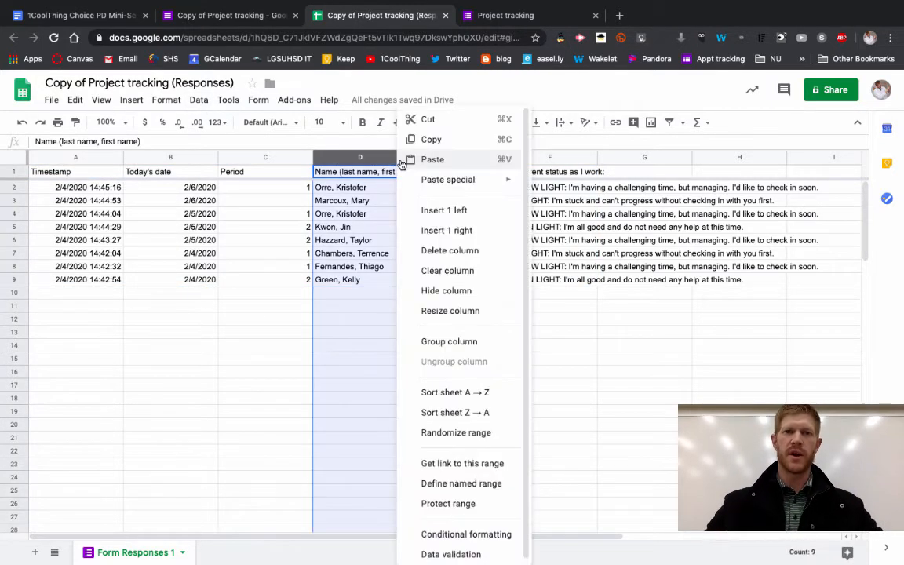
click(455, 392)
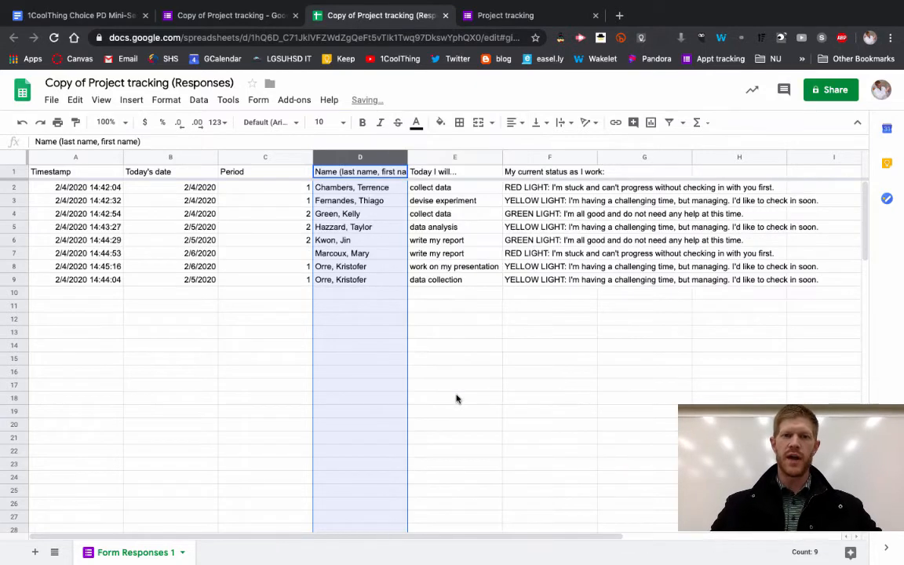
click(416, 440)
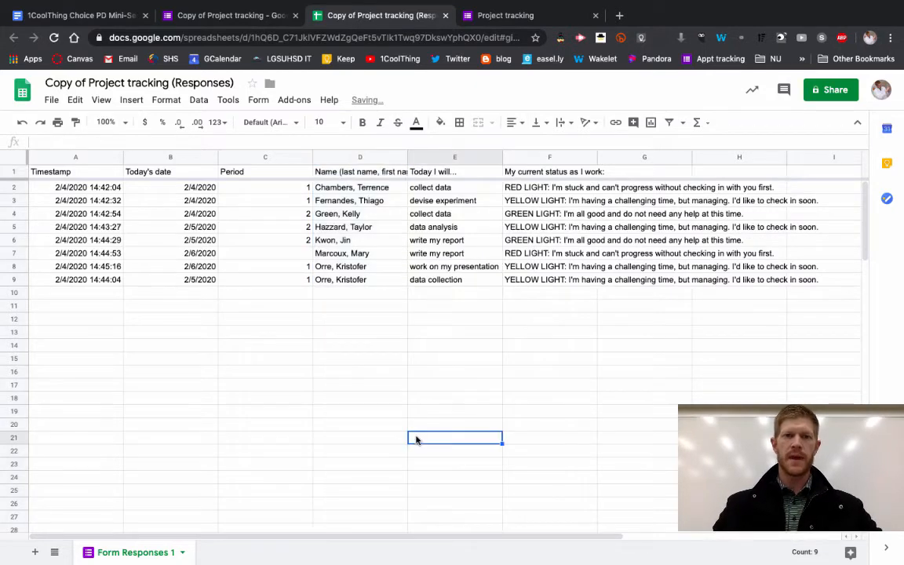
click(330, 251)
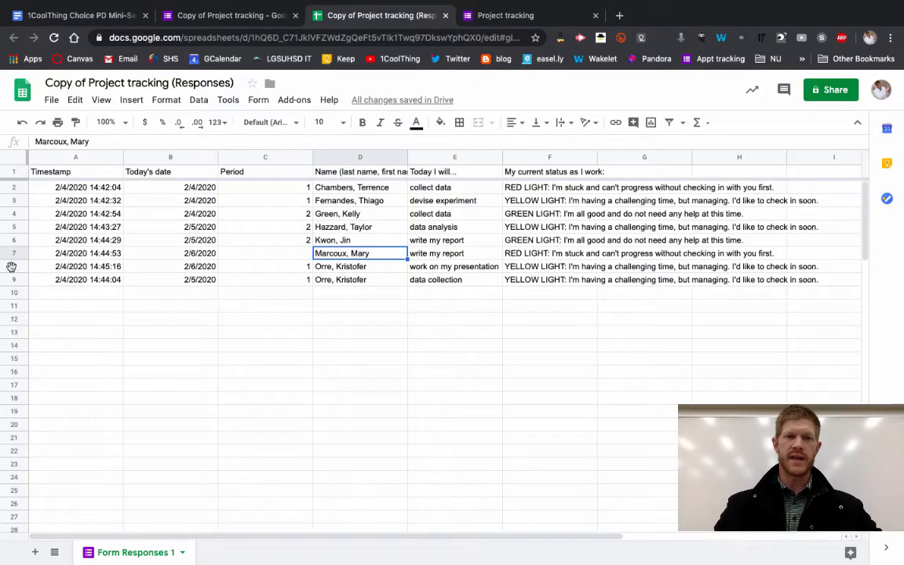
drag(12, 266, 15, 279)
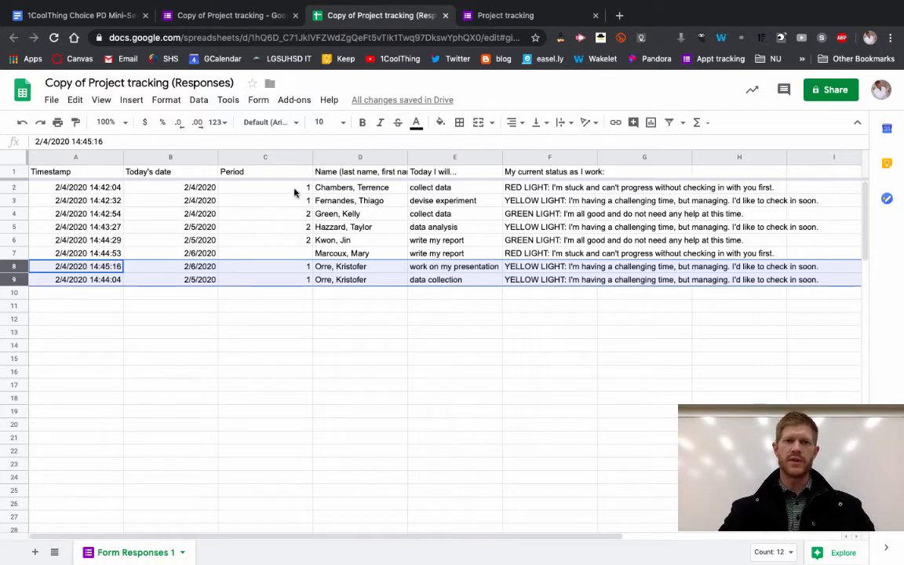
Calculate the AVERAGE of the Period values C2:C9 in cell C10.
drag(294, 192, 296, 278)
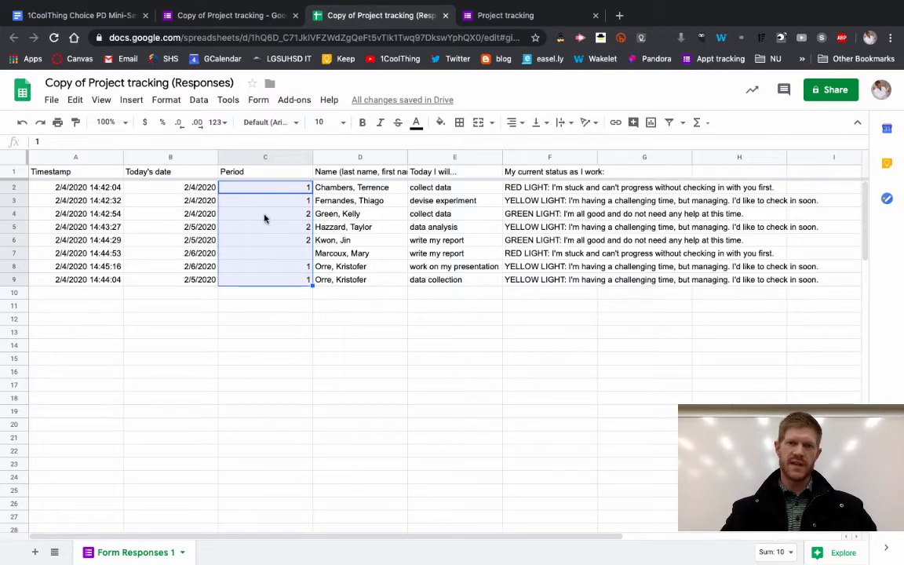
click(268, 299)
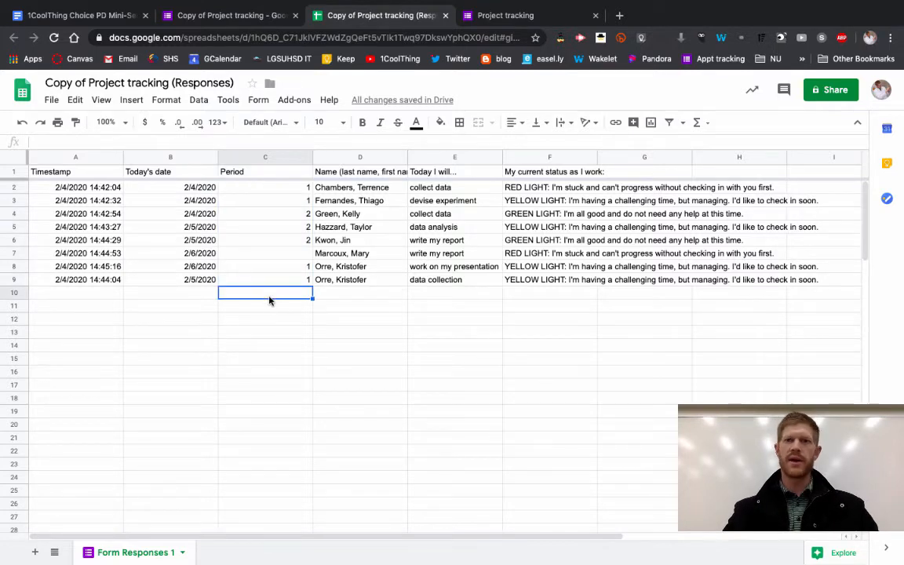
click(698, 124)
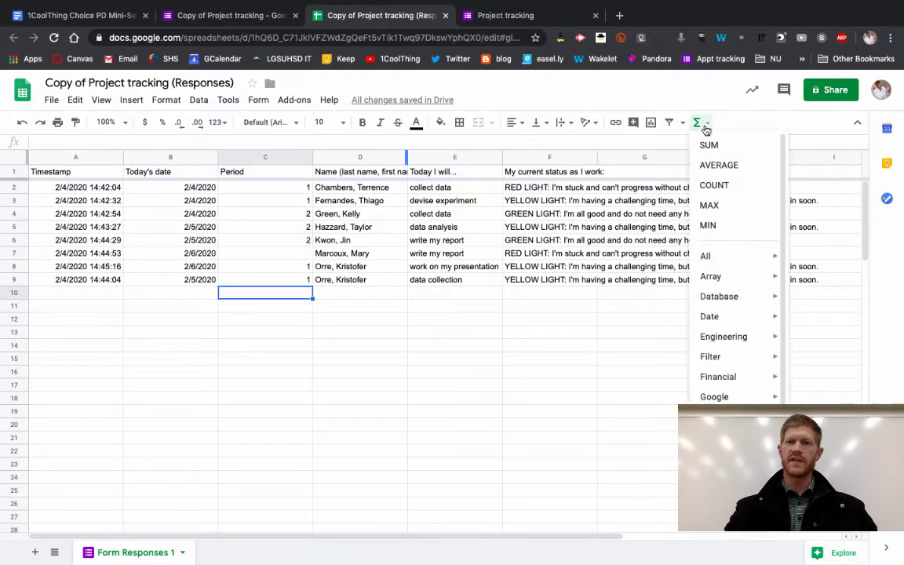
click(716, 165)
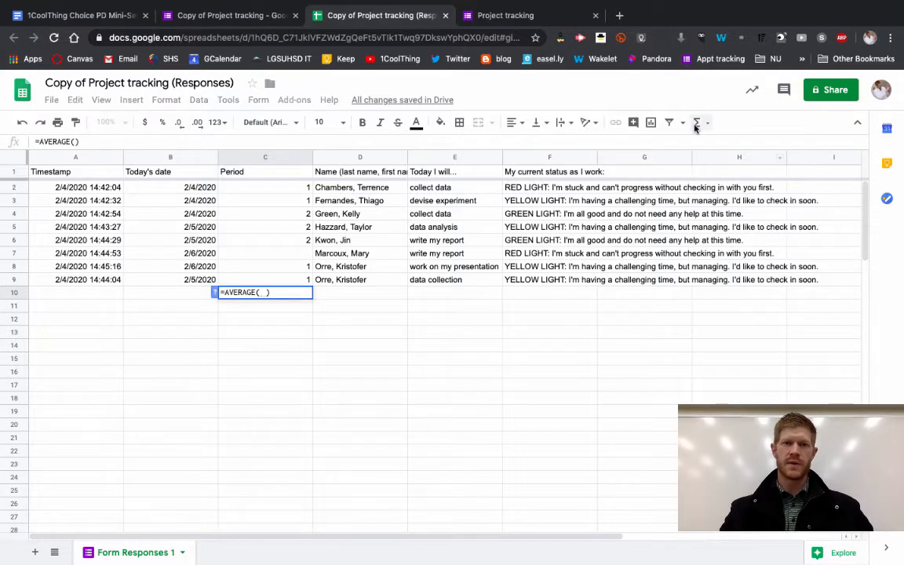
drag(298, 187, 295, 282)
key(Return)
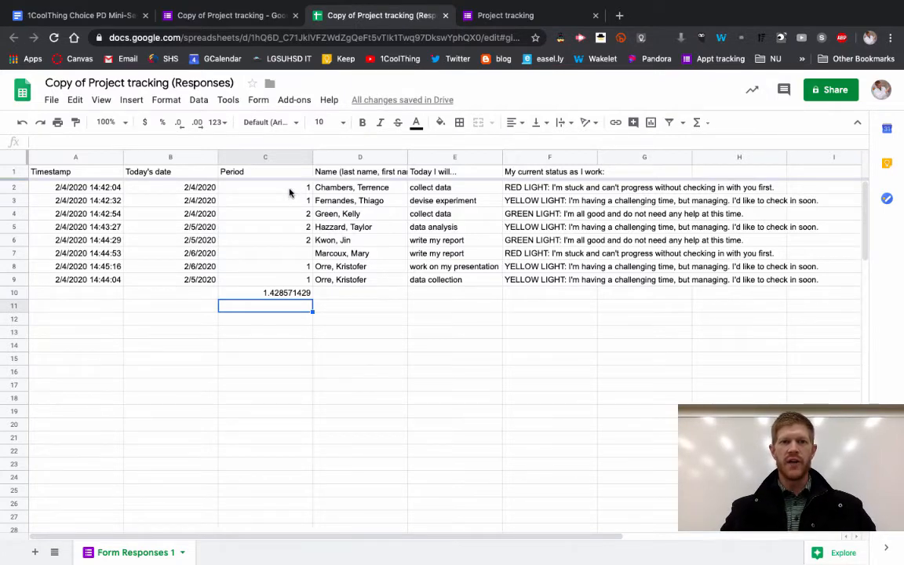
View the quick summary statistics, such as sum, average, minimum and maximum, for the Period values C2:C9.
drag(290, 188, 298, 280)
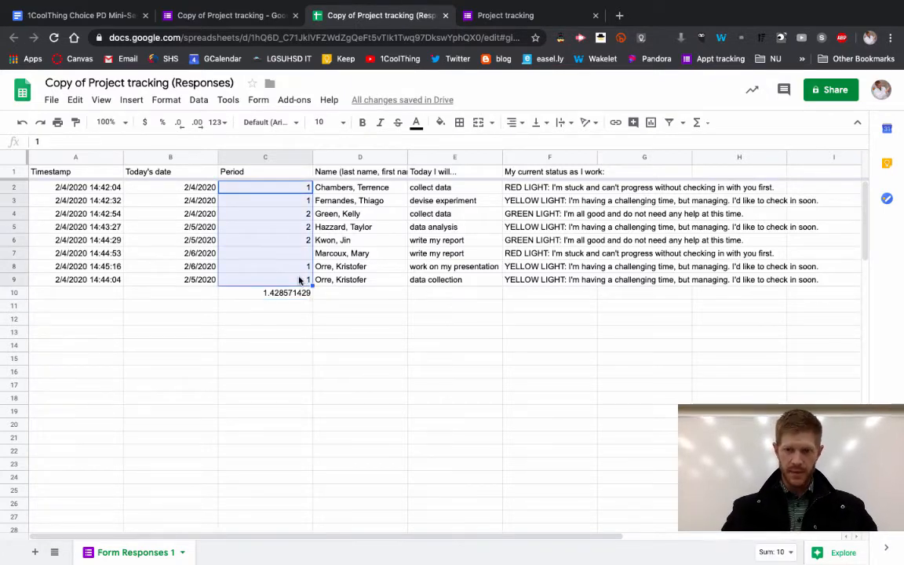
click(789, 554)
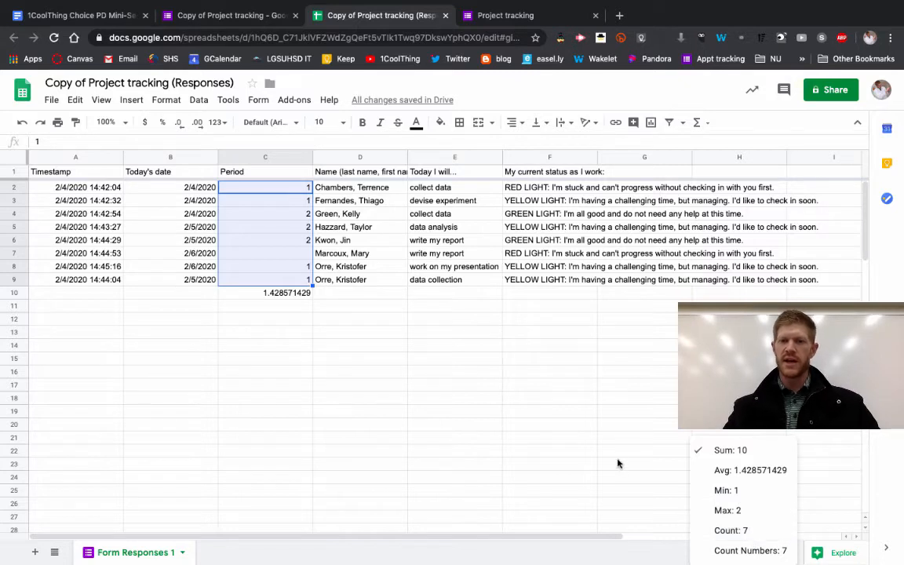
click(411, 391)
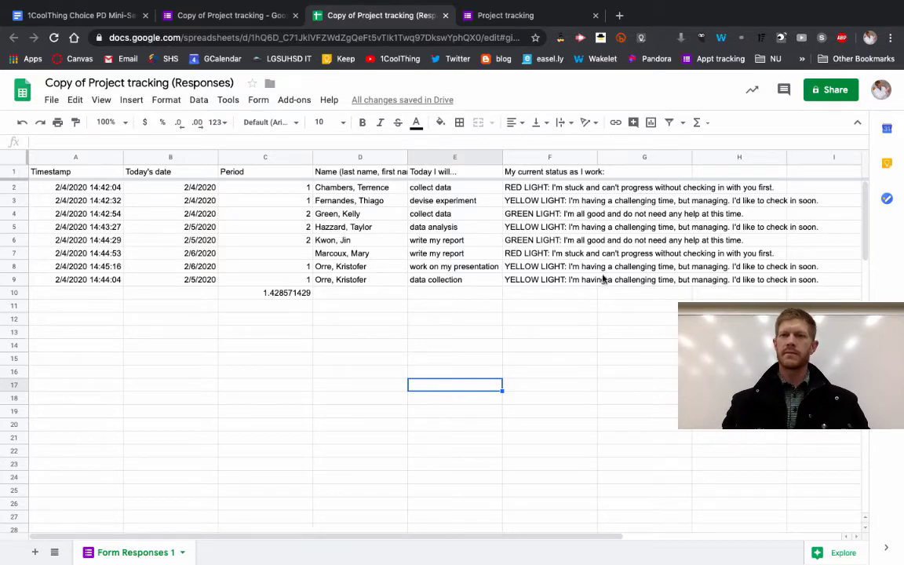
Switch to the agenda document and read the "The Spreadsheet is a Teacher's Friend" section down to the Google Sheets Specific Buttons.
click(56, 19)
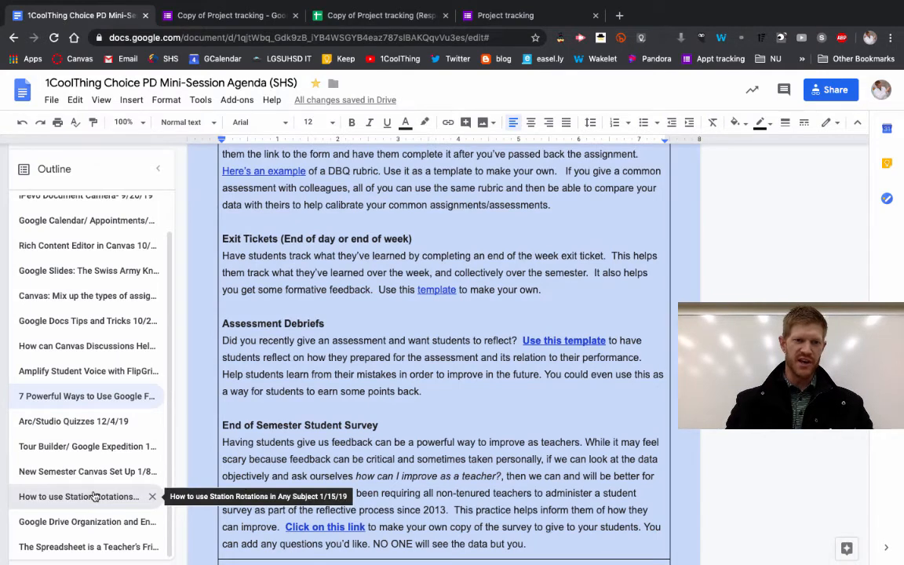
click(98, 546)
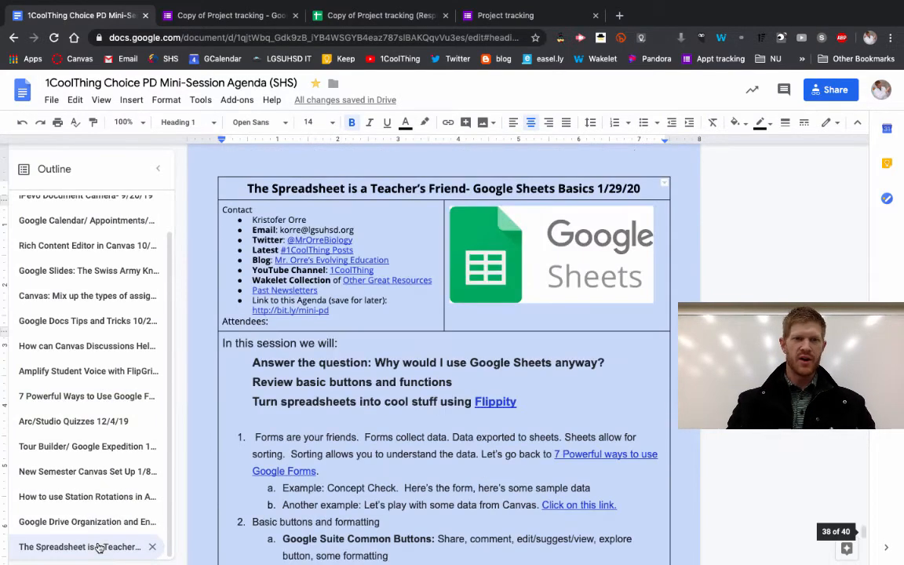
scroll(205, 423, down, 2)
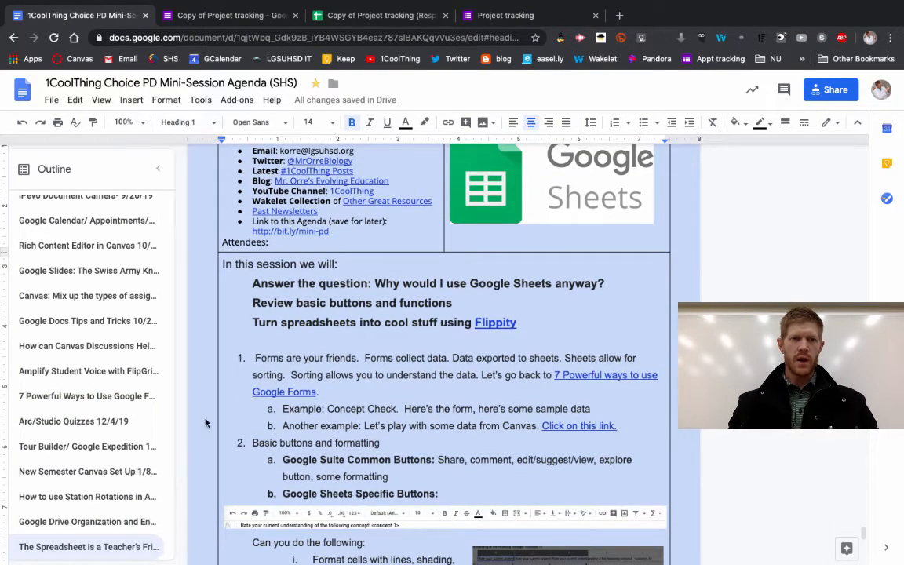
scroll(336, 305, up, 1)
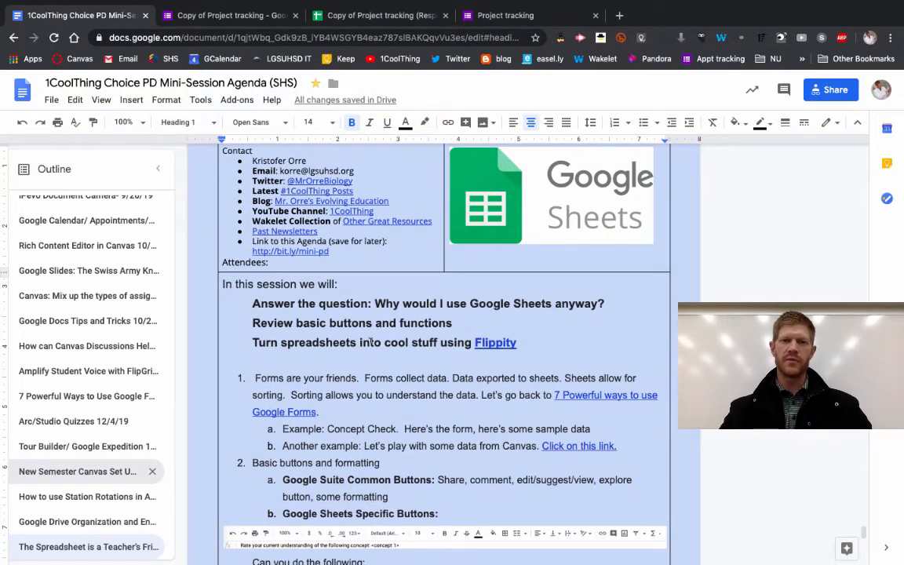
scroll(369, 339, down, 5)
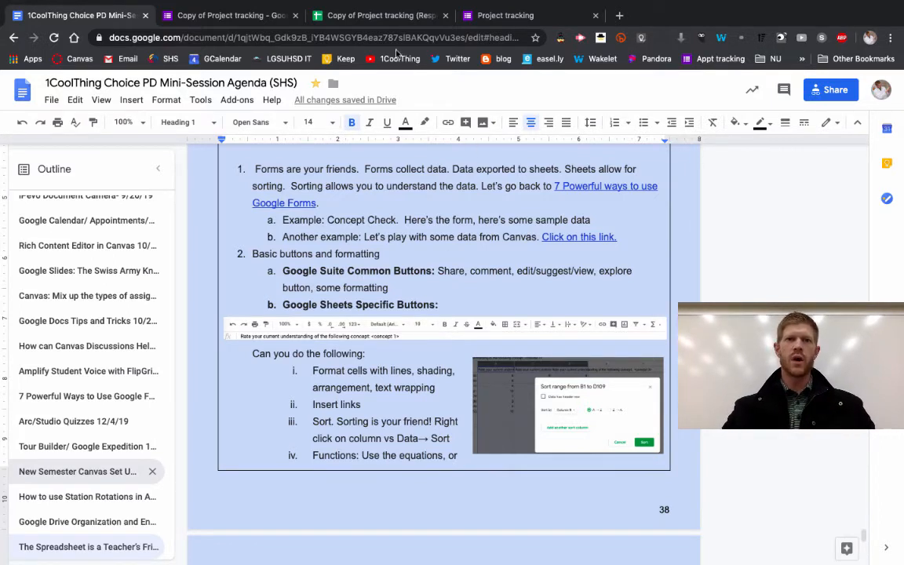
Return to the responses spreadsheet, show the Period values C2:C9 with two decimal places, and reduce them back to whole numbers.
click(381, 15)
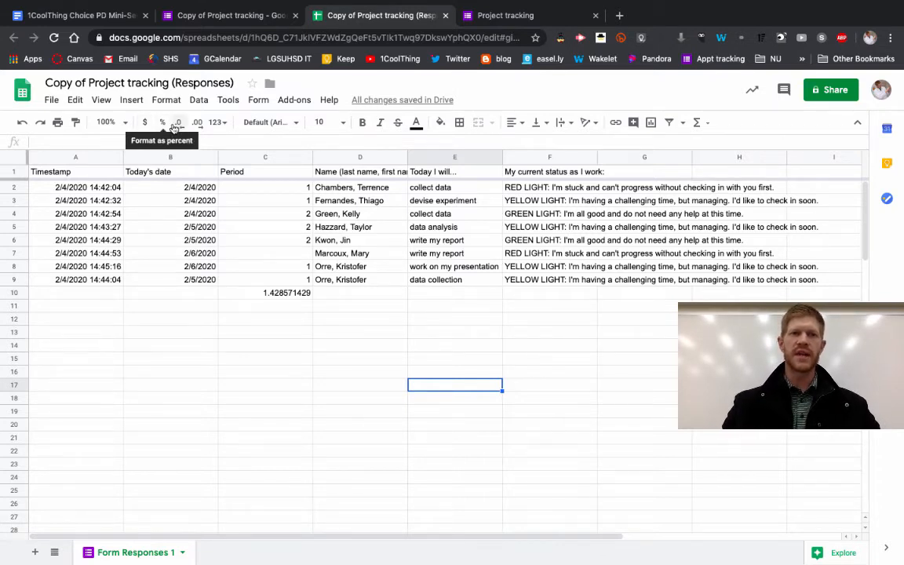
click(295, 190)
drag(295, 193, 294, 279)
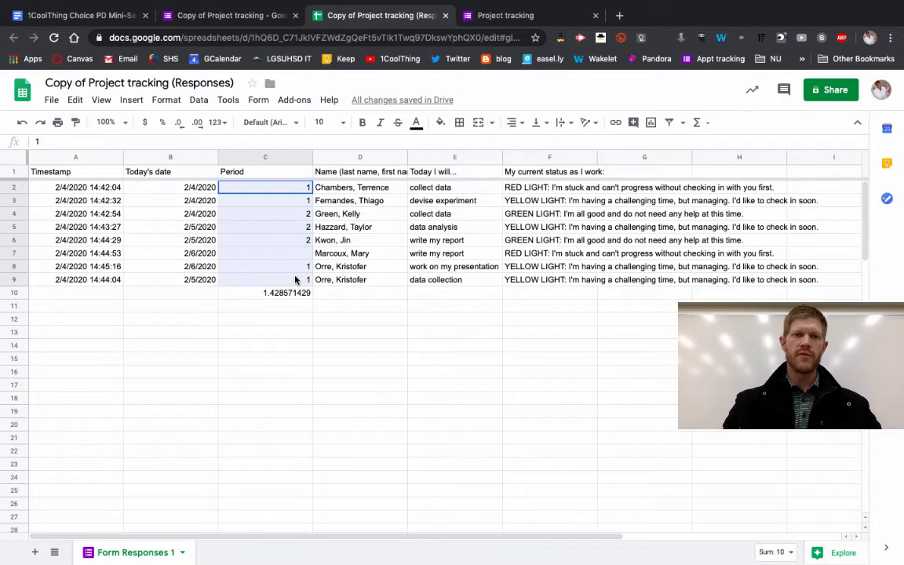
click(198, 123)
click(198, 123)
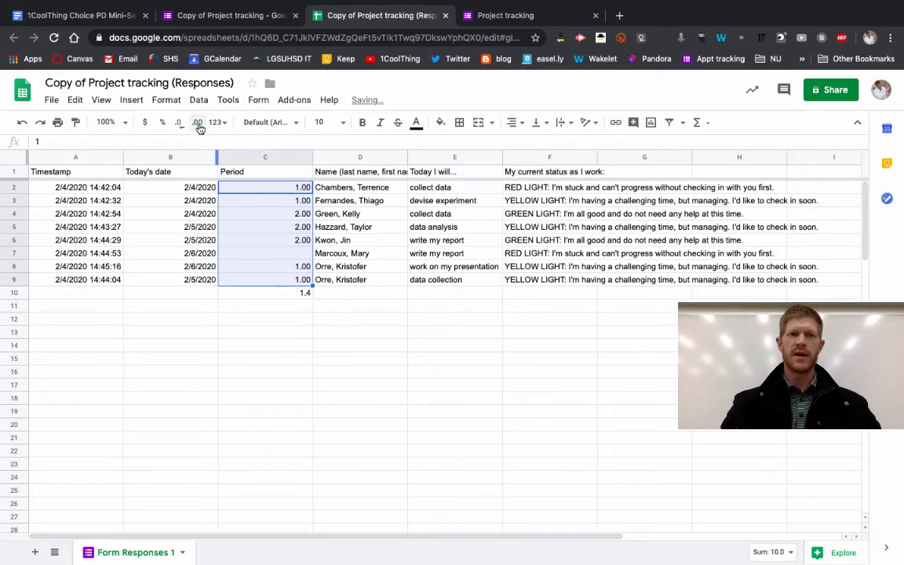
click(184, 125)
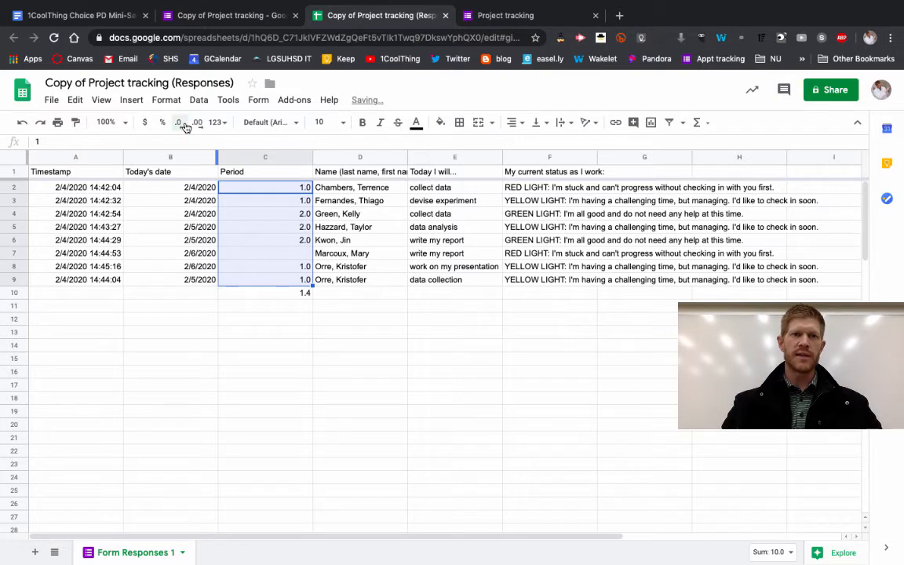
click(183, 125)
Format the Today's date values B2:B9 as Date time.
click(223, 124)
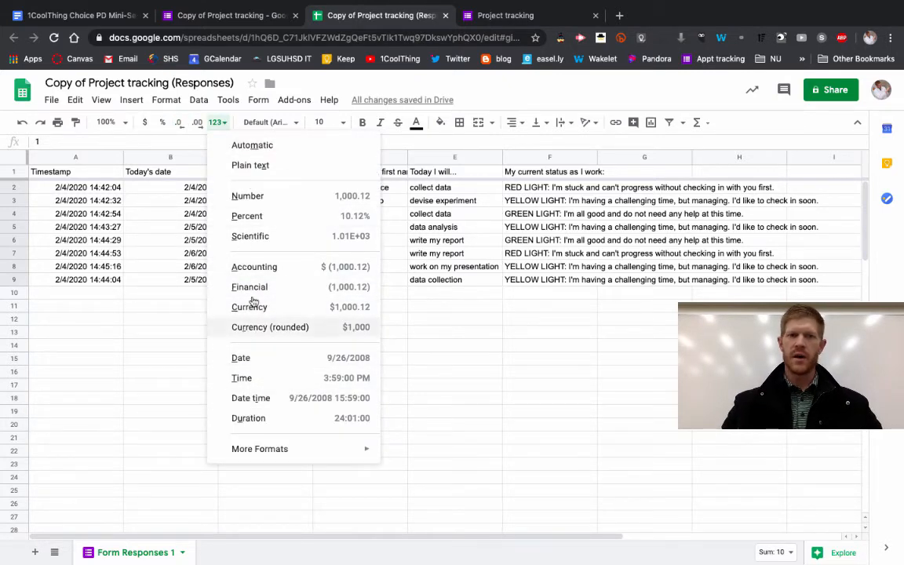
click(156, 230)
drag(188, 188, 187, 279)
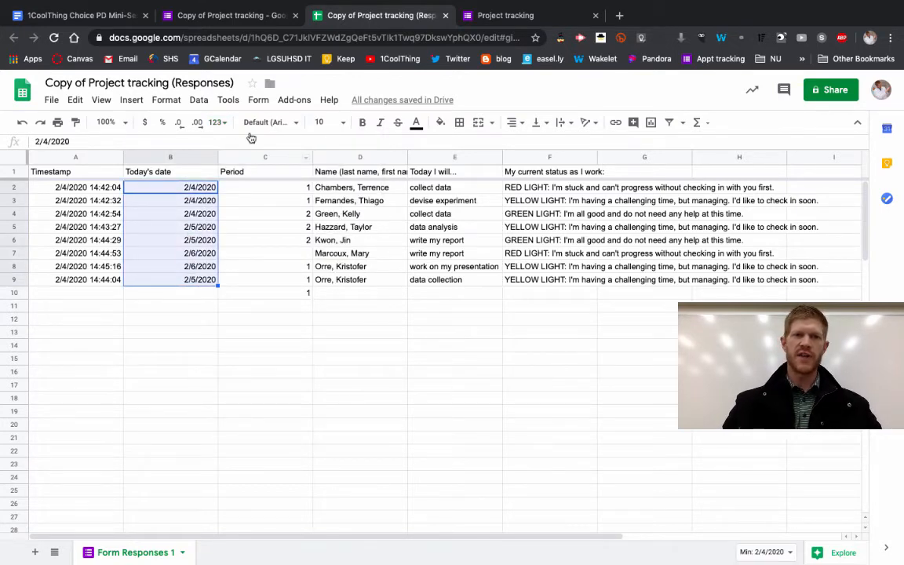
click(220, 122)
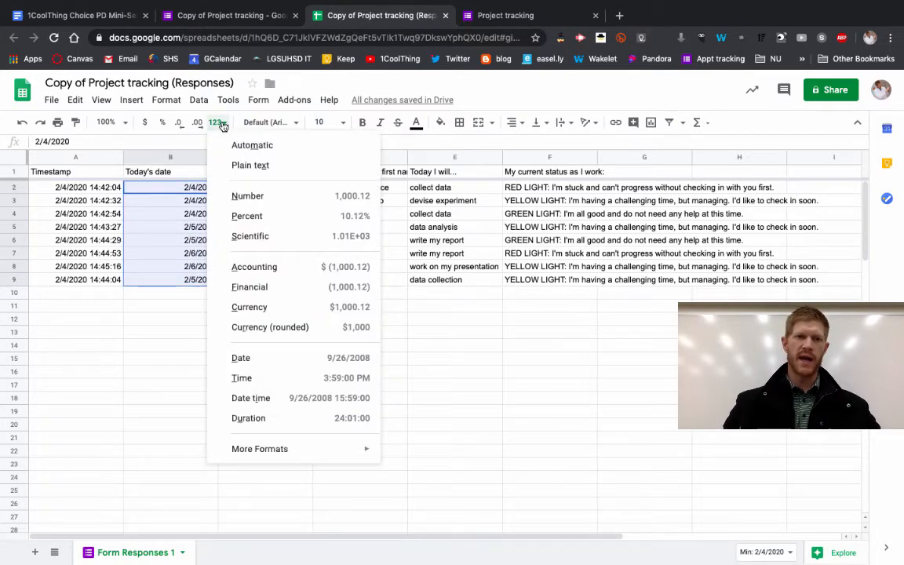
click(250, 400)
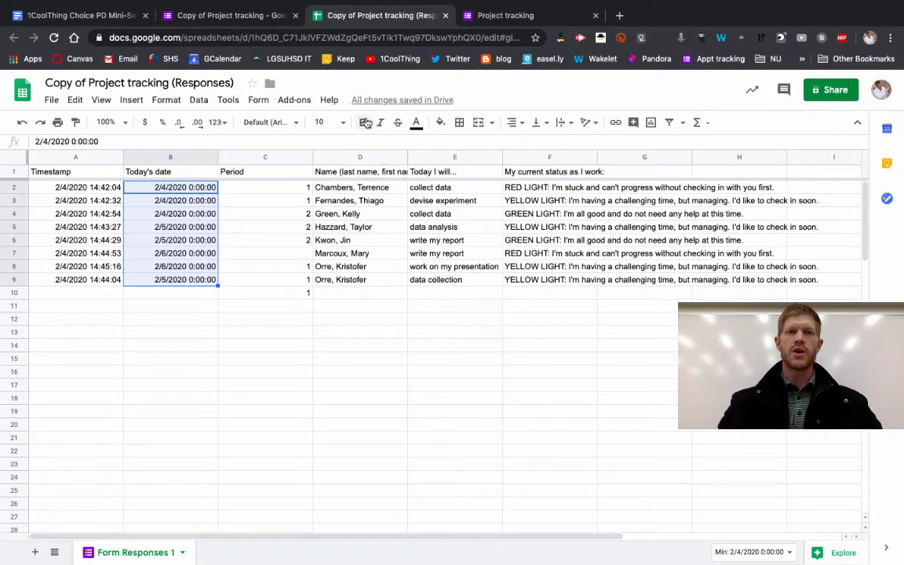
click(272, 123)
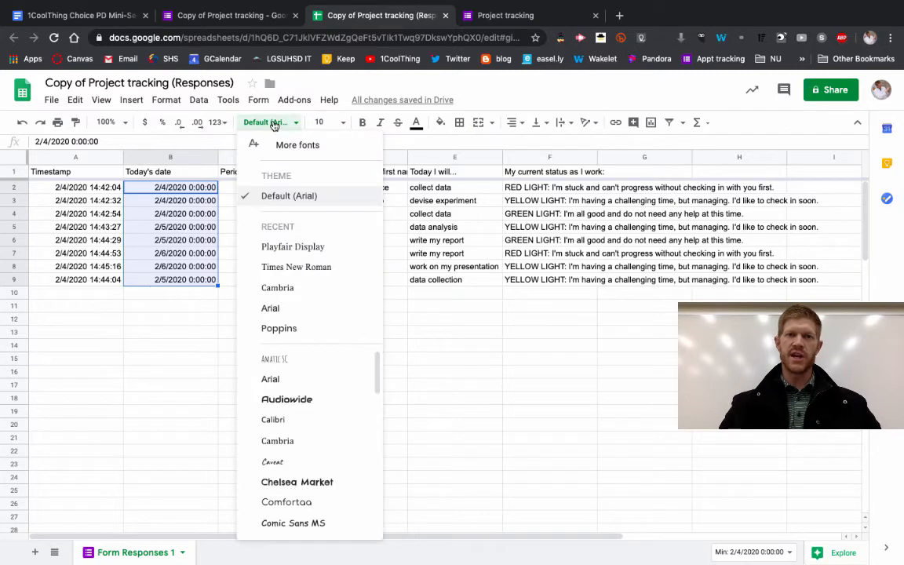
click(321, 123)
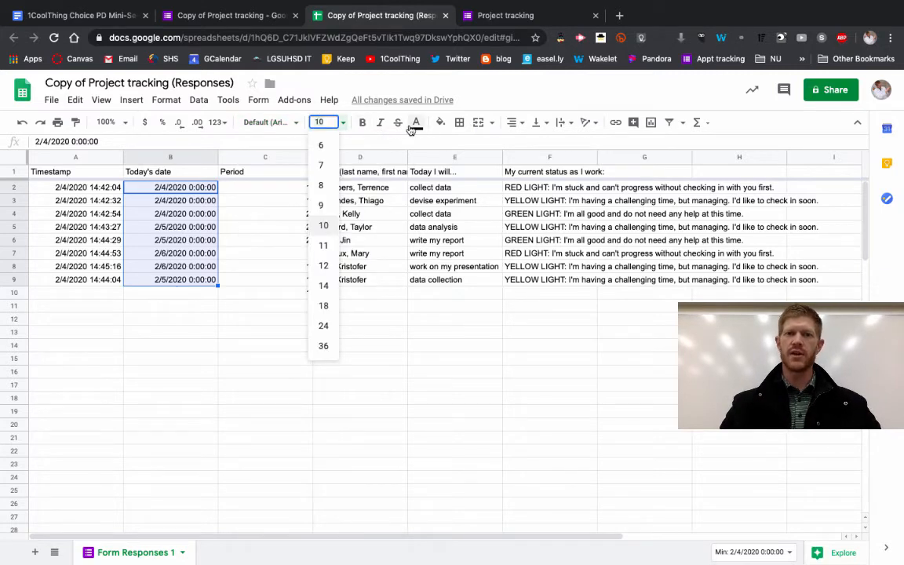
key(Escape)
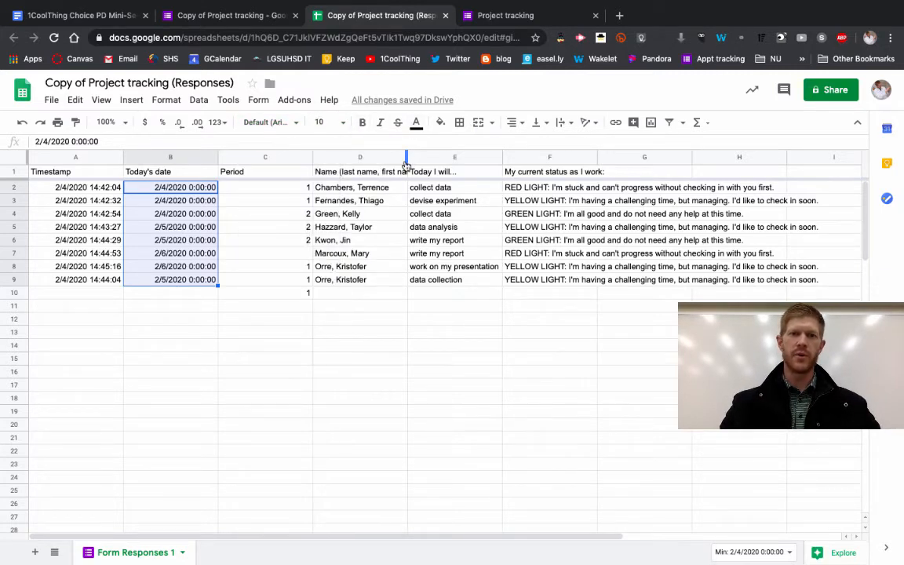
Give the student names in D2:D9 red text and an orange fill.
click(349, 176)
drag(346, 194, 353, 279)
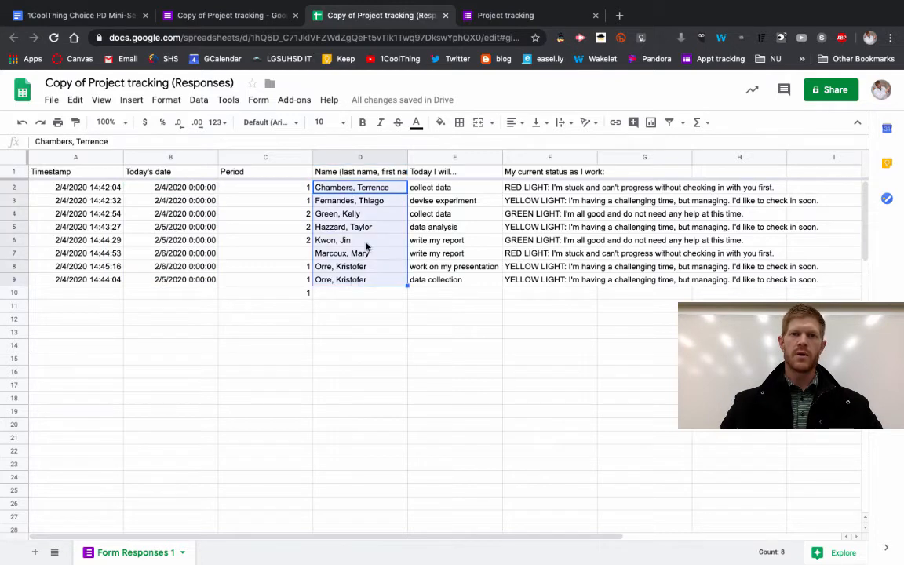
click(416, 123)
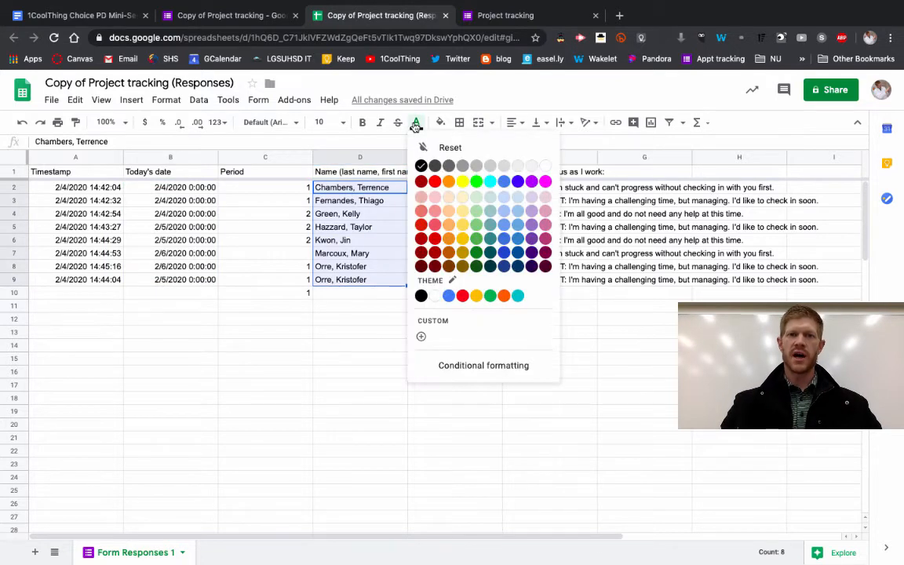
click(434, 183)
click(440, 124)
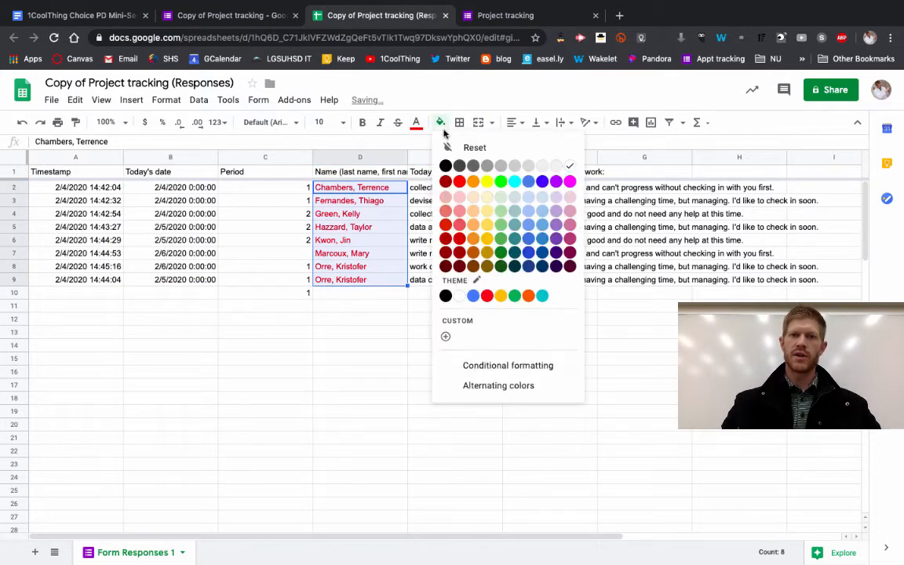
click(474, 184)
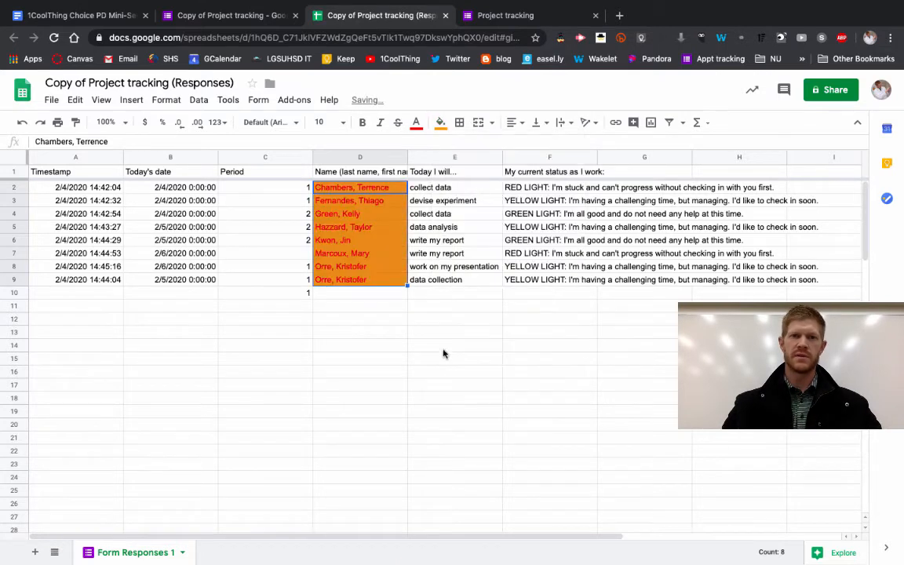
click(441, 358)
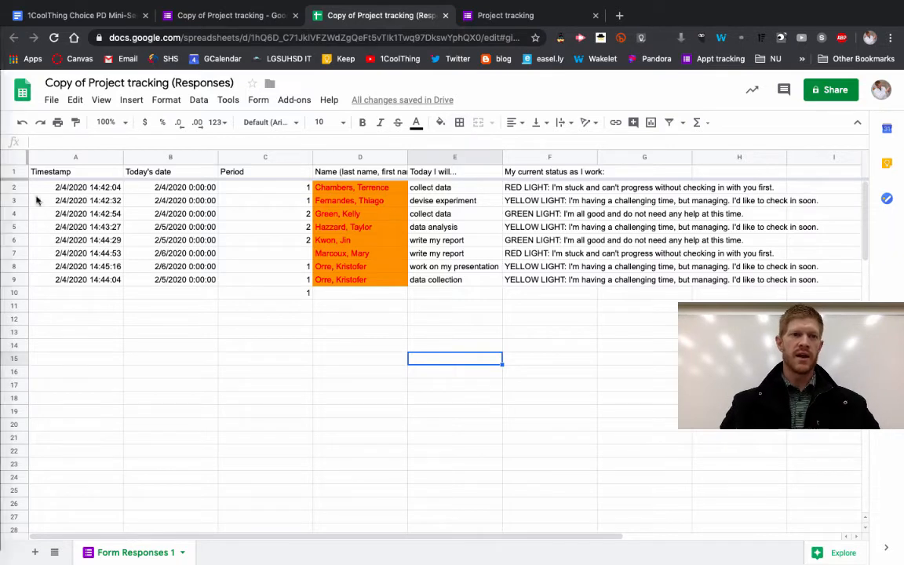
Apply all borders to the response data in A2:F9.
click(67, 188)
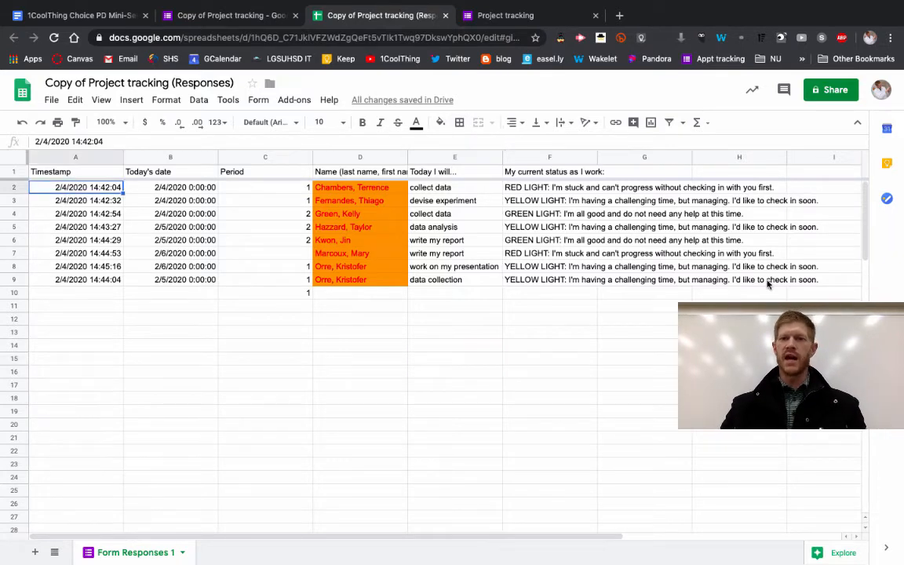
shift+click(568, 271)
shift+click(568, 279)
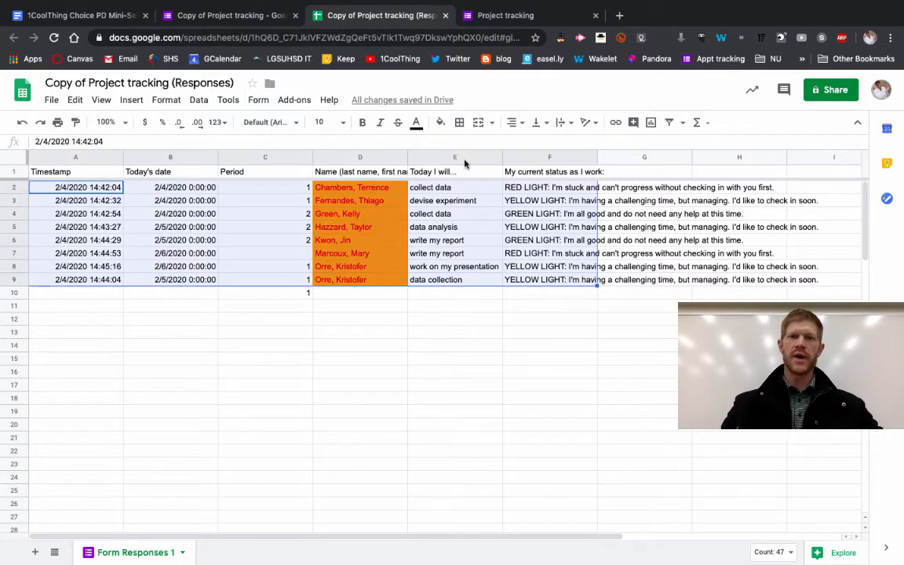
click(458, 122)
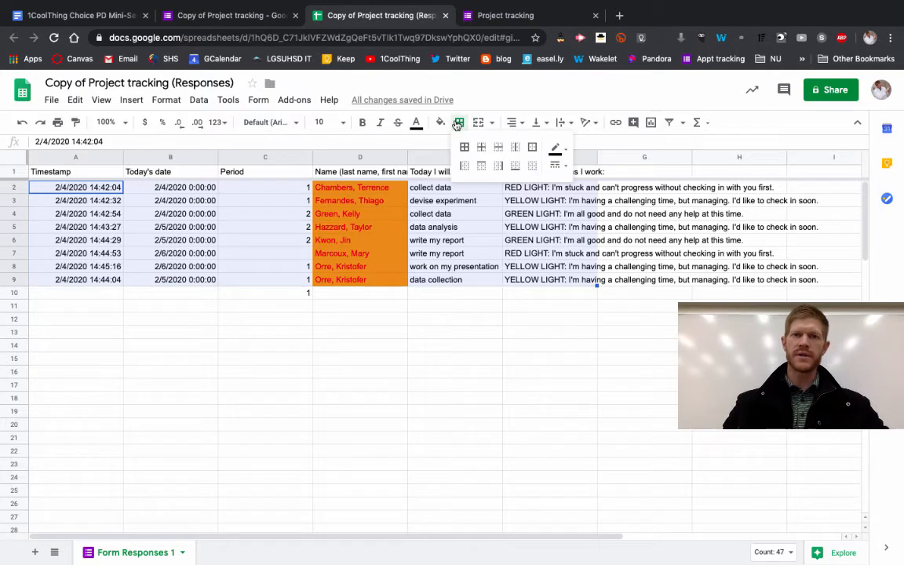
click(463, 151)
click(463, 348)
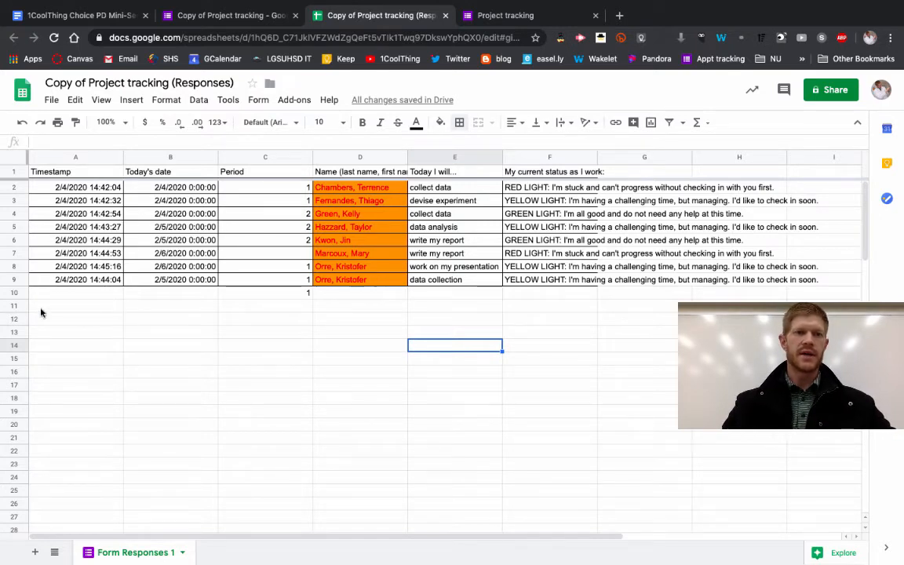
Merge the empty cells A11 and B11 into one and view the available merge options.
click(84, 308)
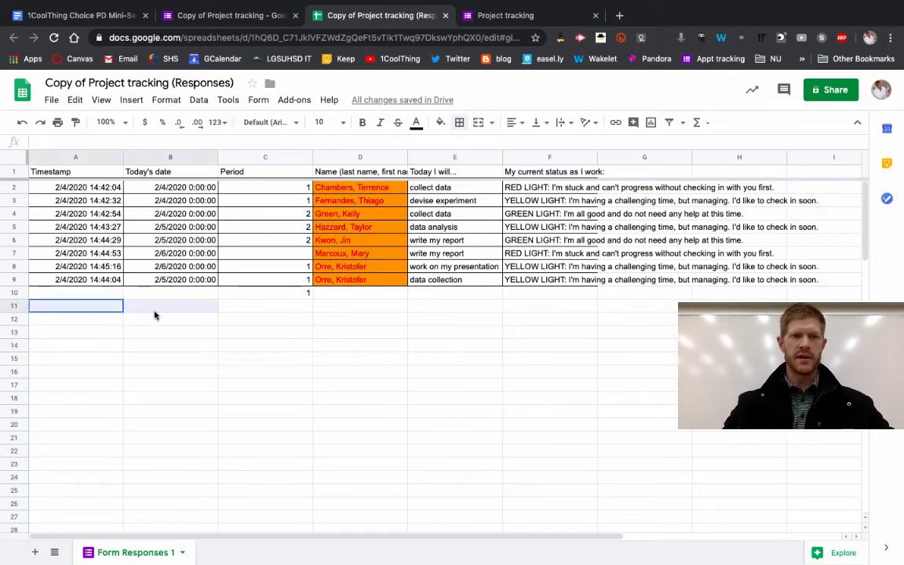
drag(158, 317, 198, 314)
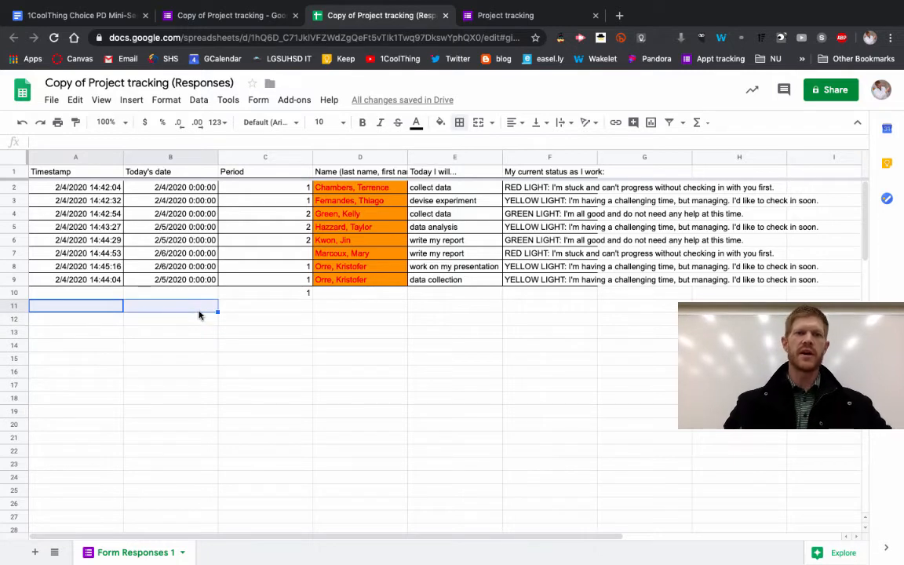
click(485, 125)
click(226, 357)
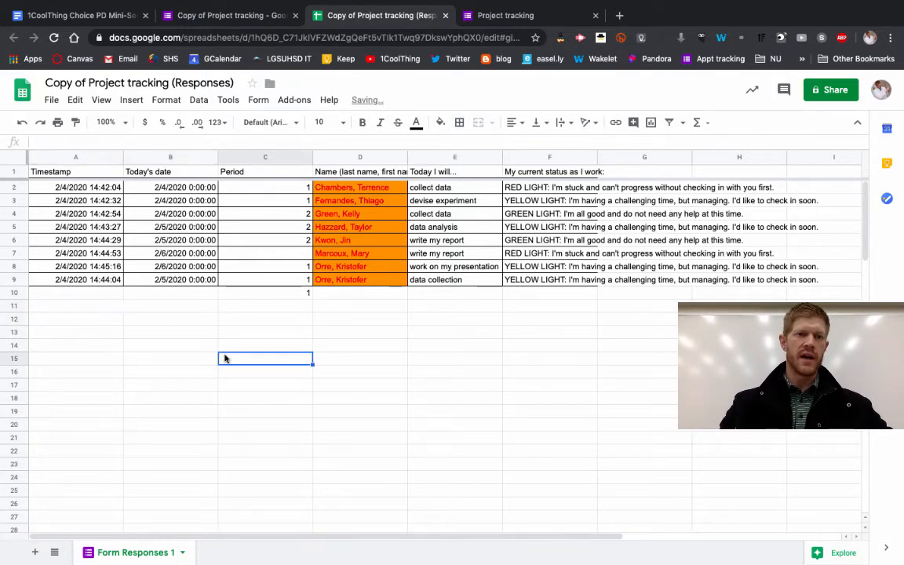
click(157, 307)
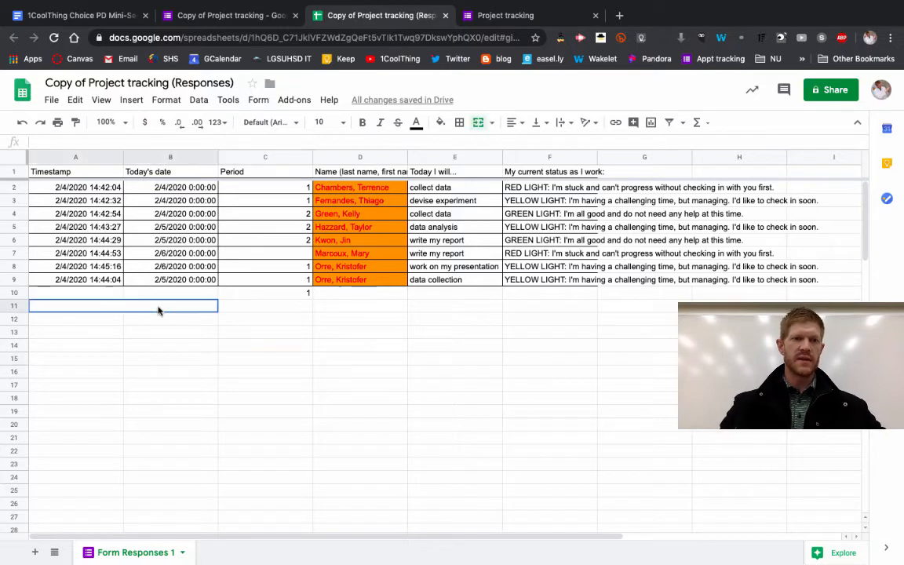
click(161, 100)
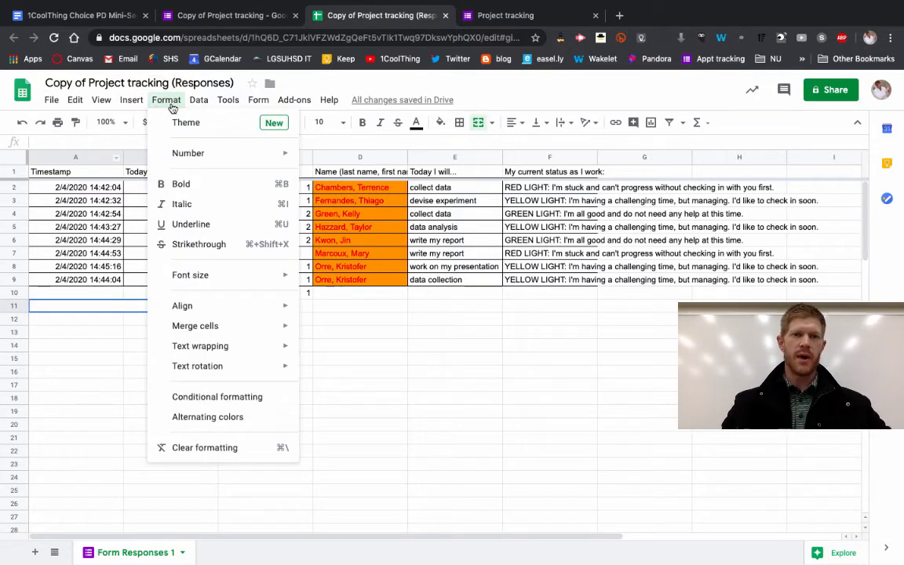
mouse_move(226, 333)
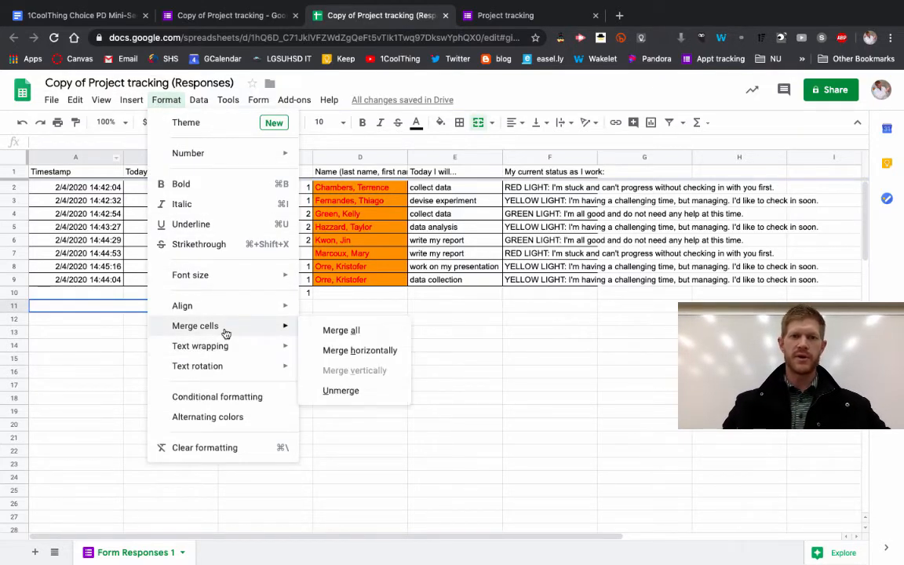
click(482, 466)
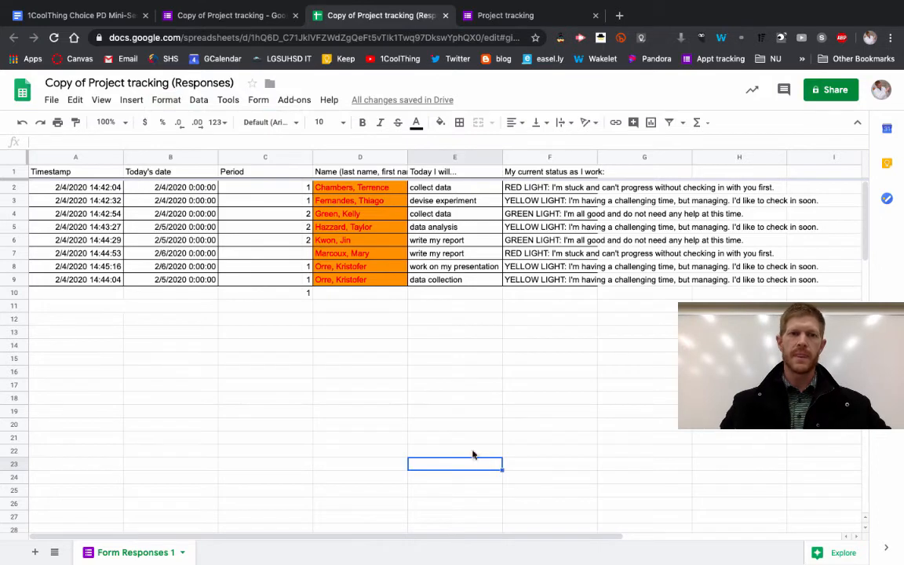
Center the Period values in C2:C9 horizontally.
click(510, 122)
click(482, 291)
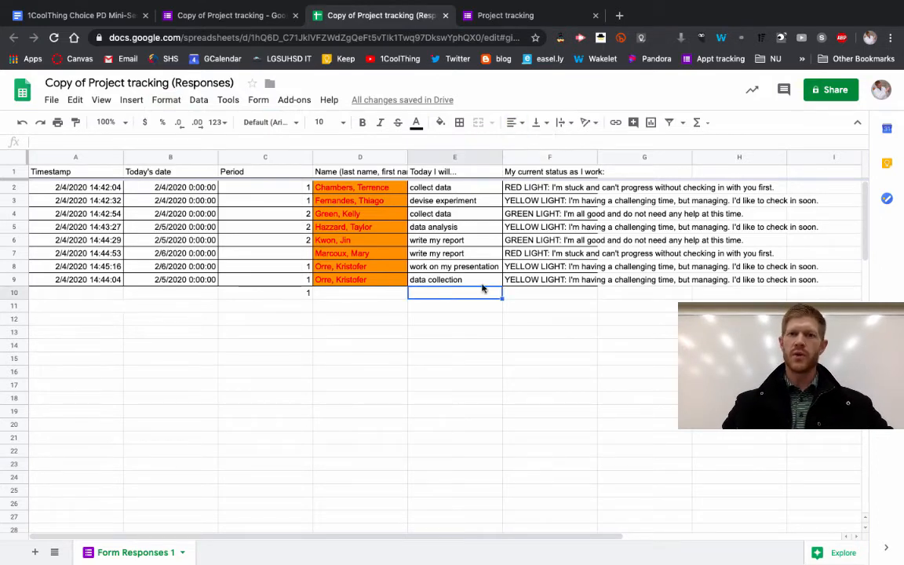
click(440, 187)
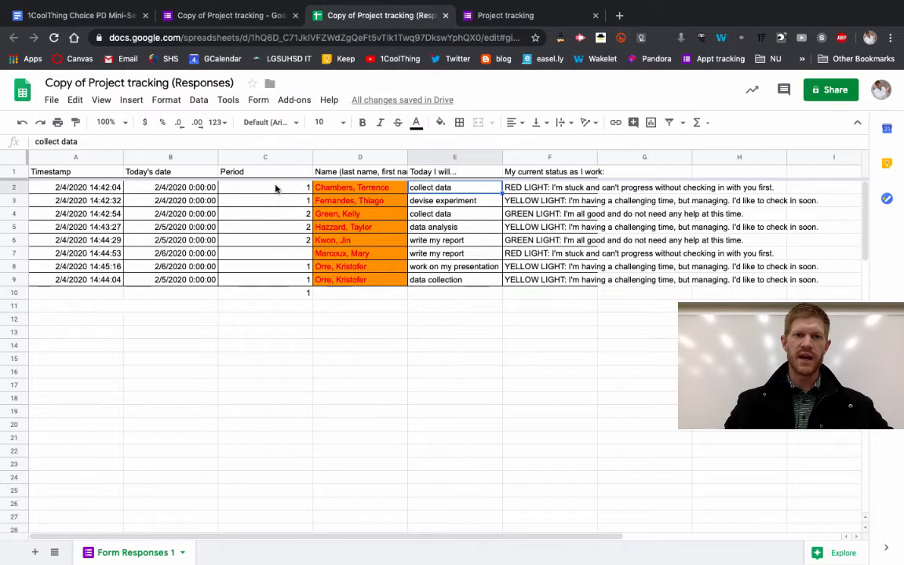
drag(275, 188, 278, 280)
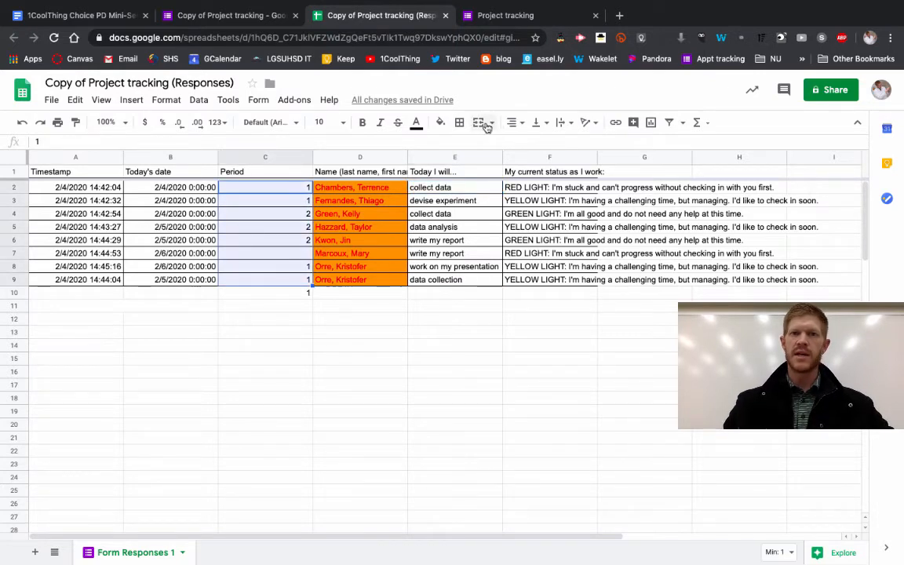
click(511, 122)
click(527, 141)
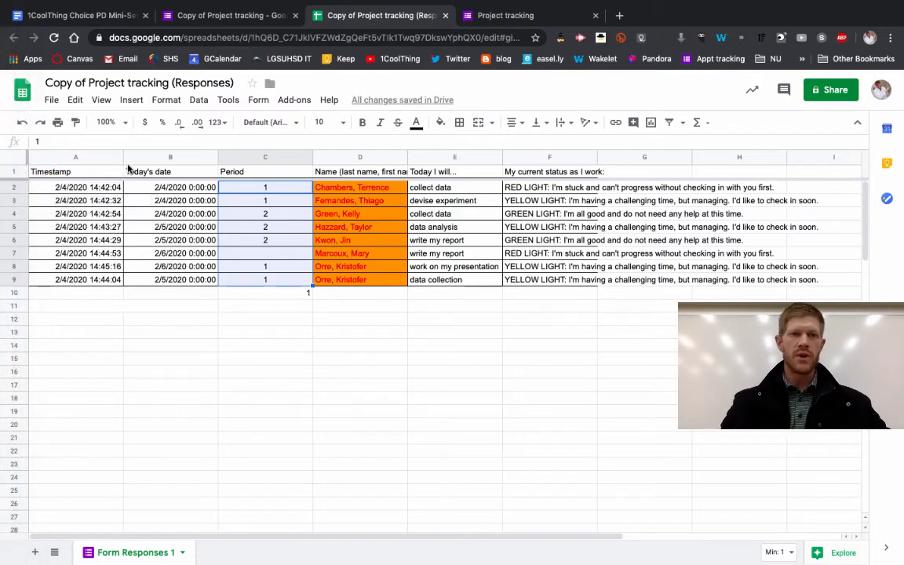
Narrow the Timestamp column A to about half its width and auto-fit columns B and C to their contents.
drag(124, 158, 75, 156)
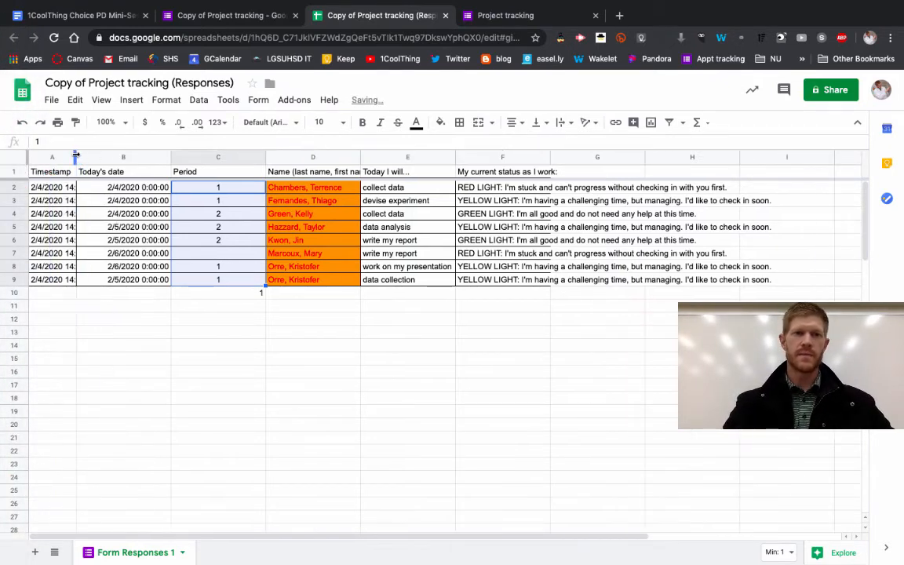
drag(171, 157, 171, 158)
double_click(171, 158)
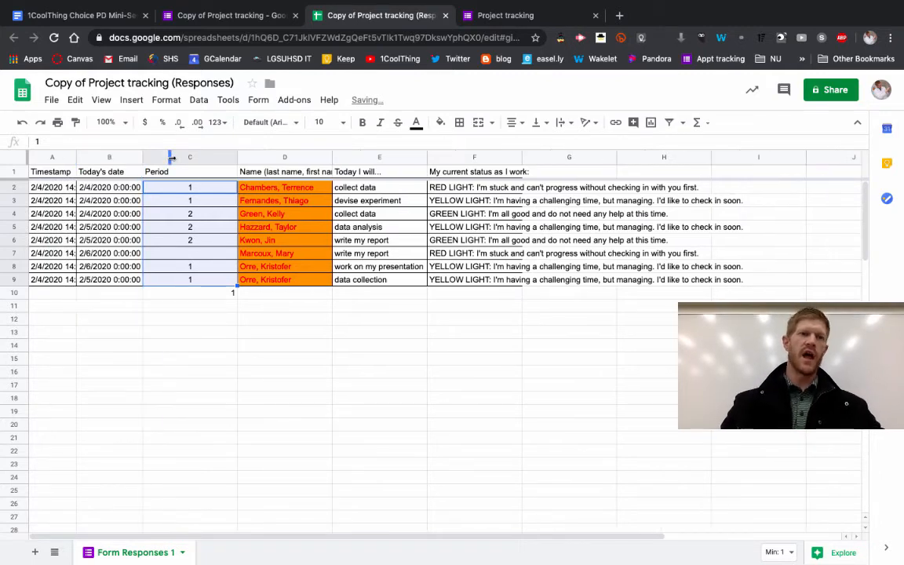
click(238, 158)
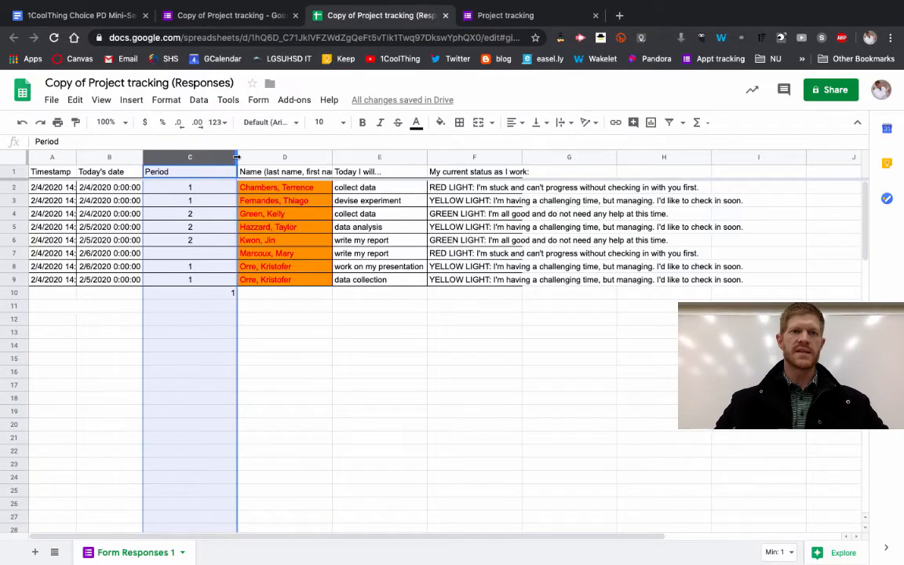
double_click(238, 159)
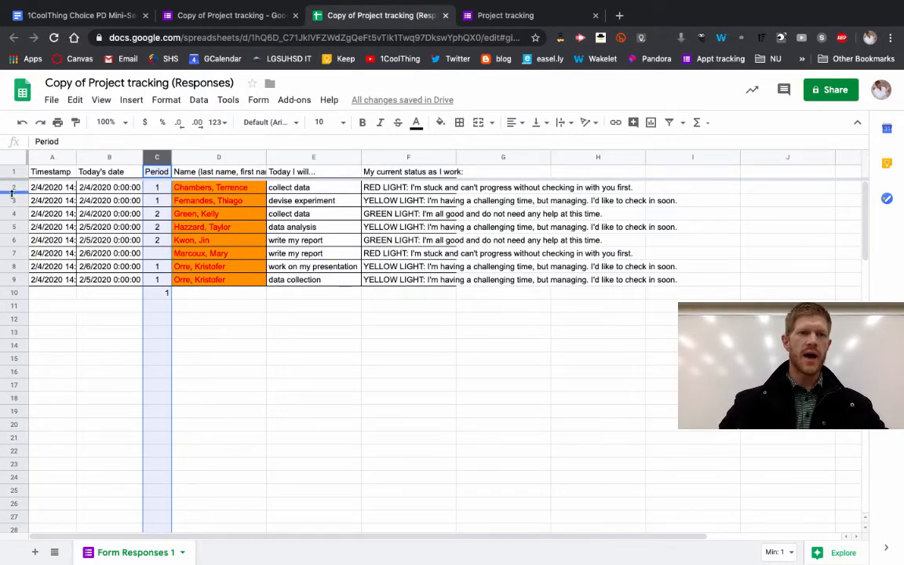
Make row 2 several times taller and vertically align its contents, first to the middle and finally to the top.
drag(11, 193, 13, 257)
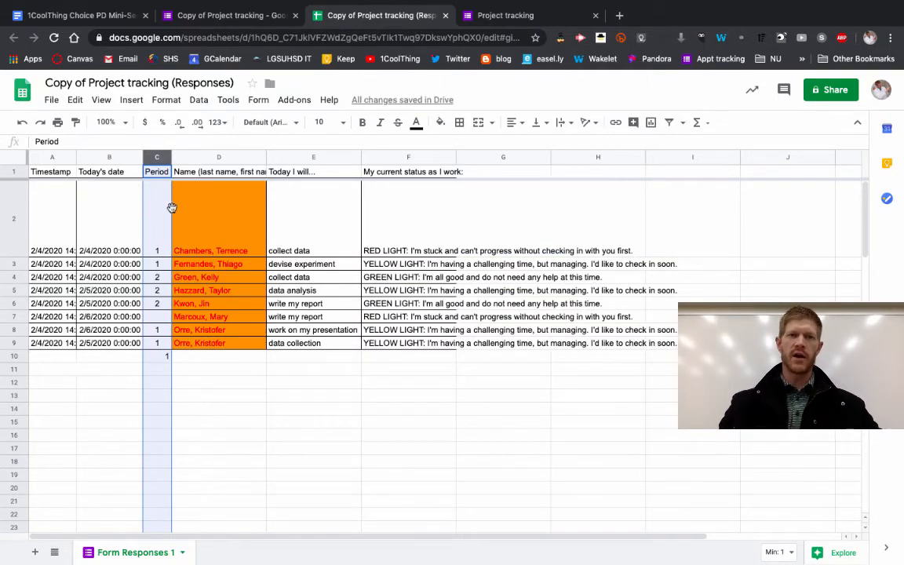
click(540, 123)
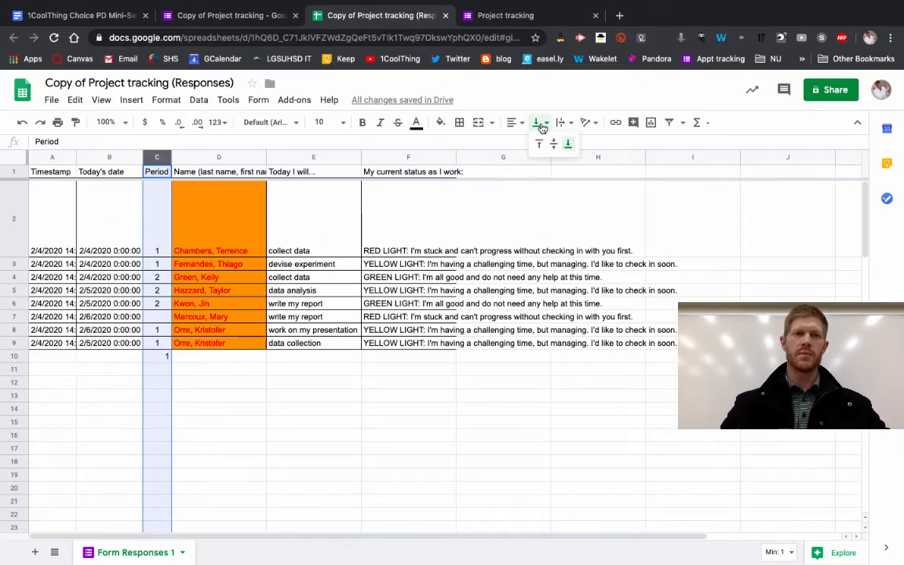
click(16, 222)
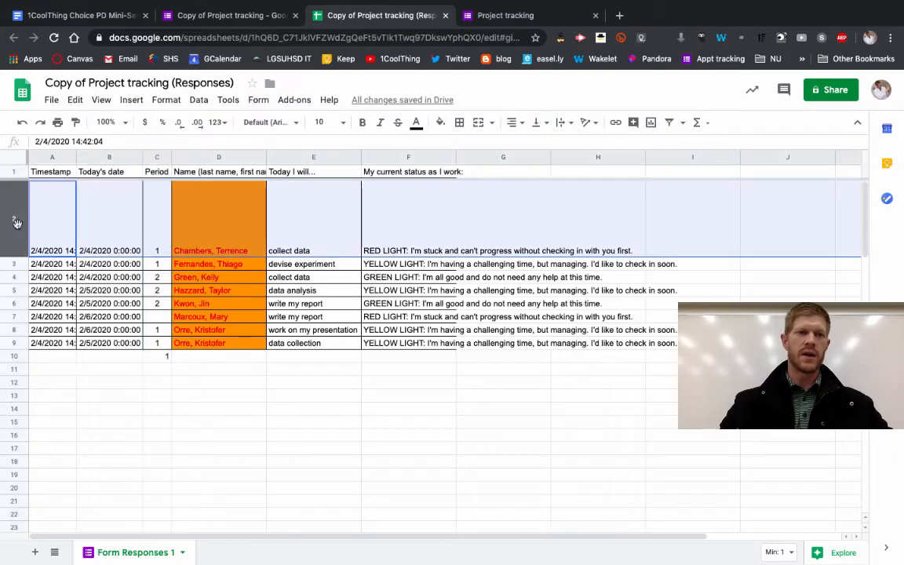
click(540, 124)
click(554, 144)
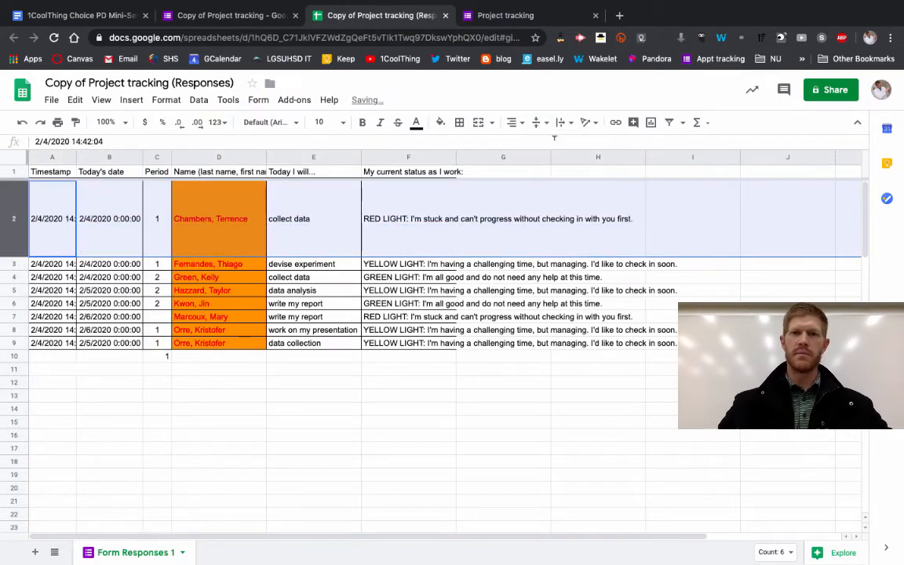
click(540, 124)
click(538, 143)
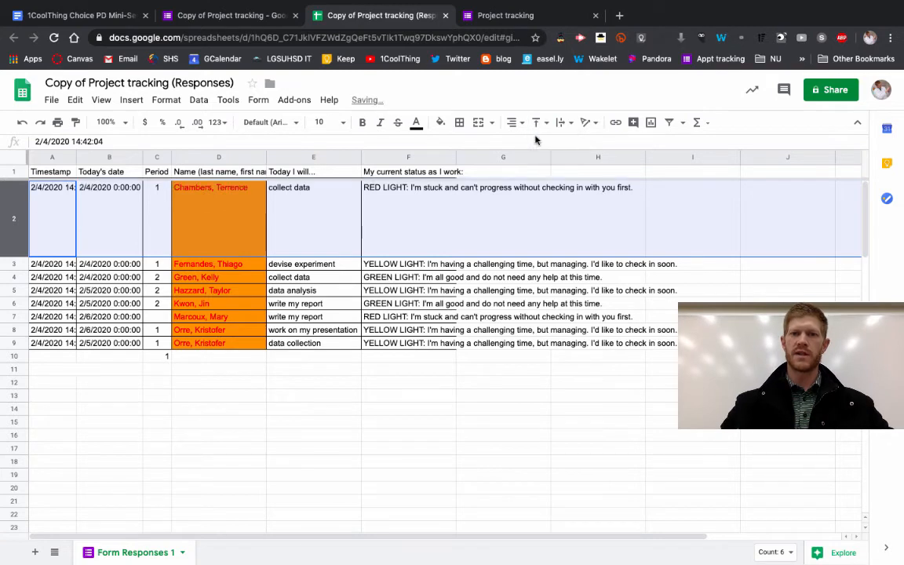
Apply all borders to the current status column, F1:F9.
click(428, 251)
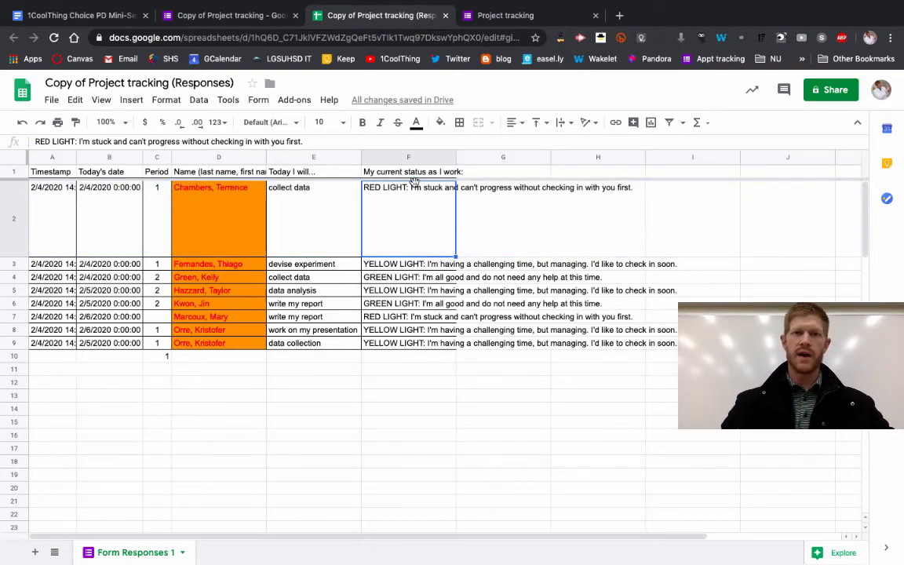
drag(410, 177, 406, 346)
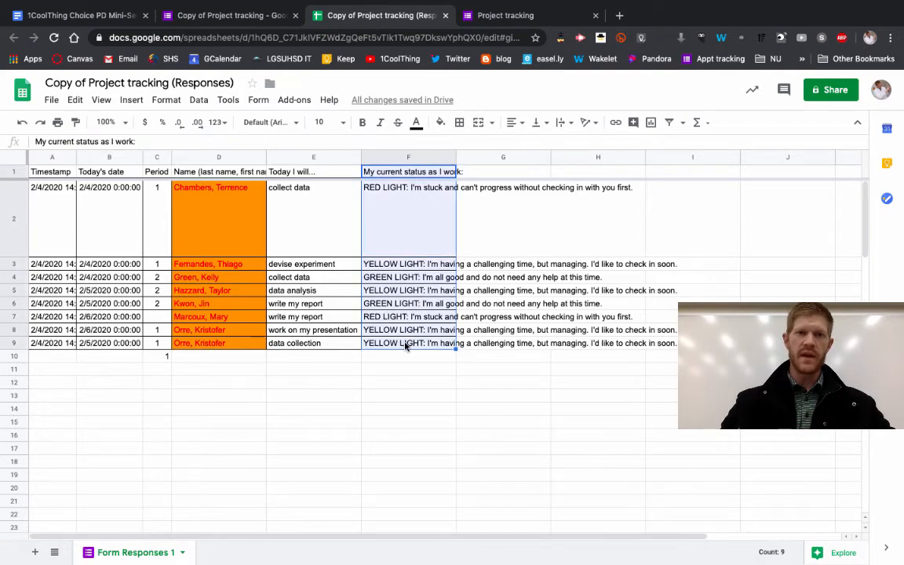
click(459, 122)
click(465, 148)
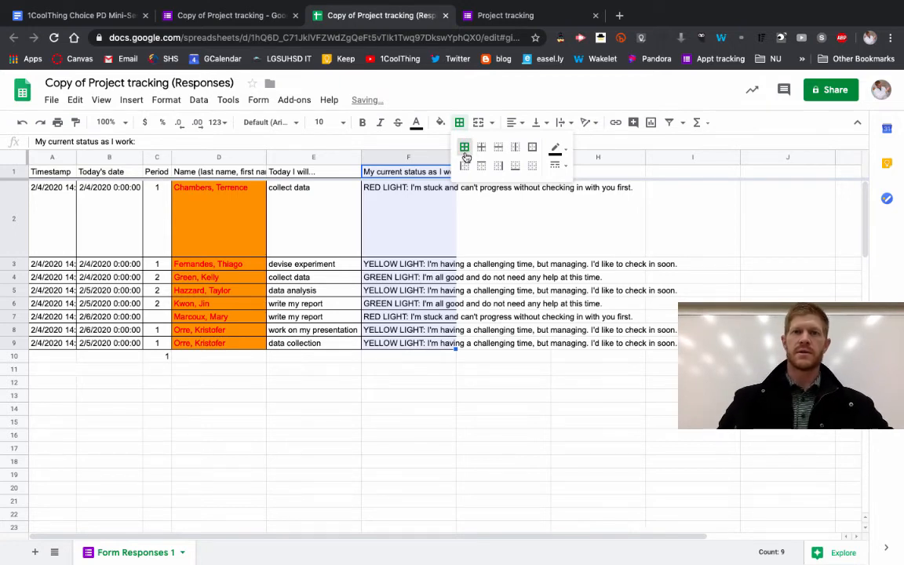
click(410, 213)
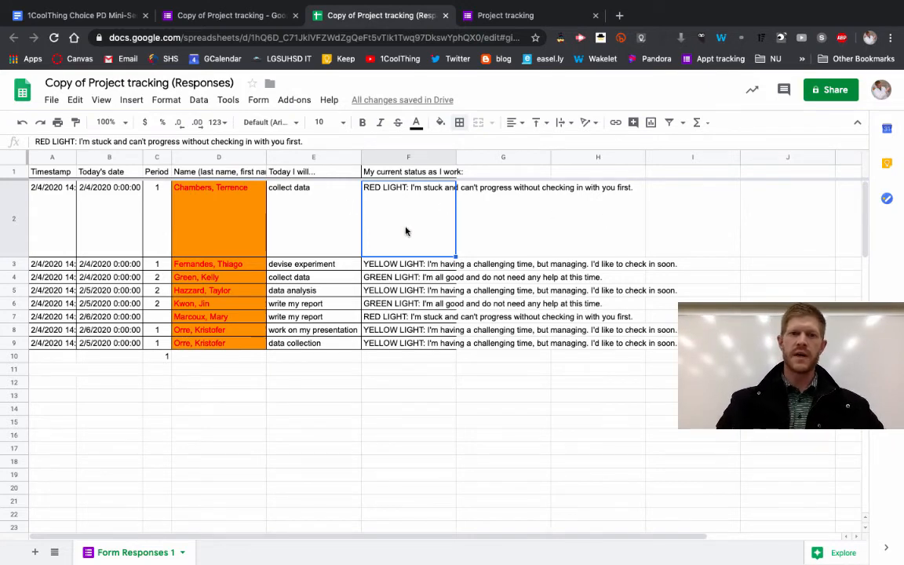
Wrap the text of the status responses in F2:F9 and widen column F.
drag(406, 231, 408, 347)
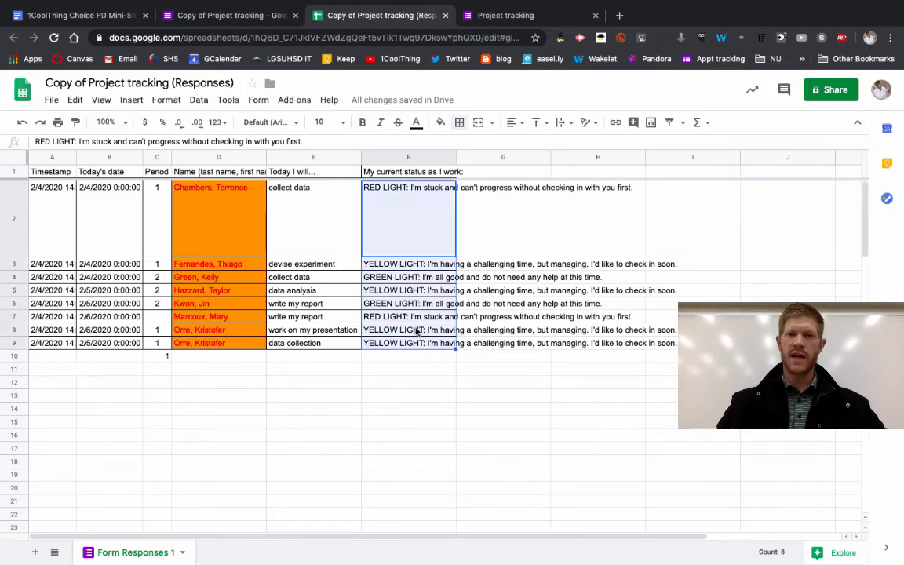
click(568, 126)
click(577, 144)
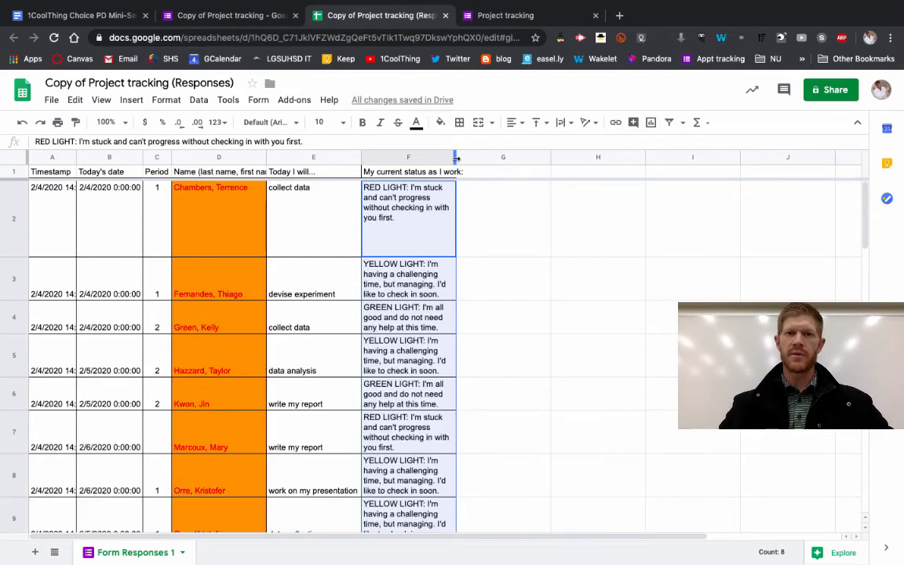
drag(456, 156, 523, 181)
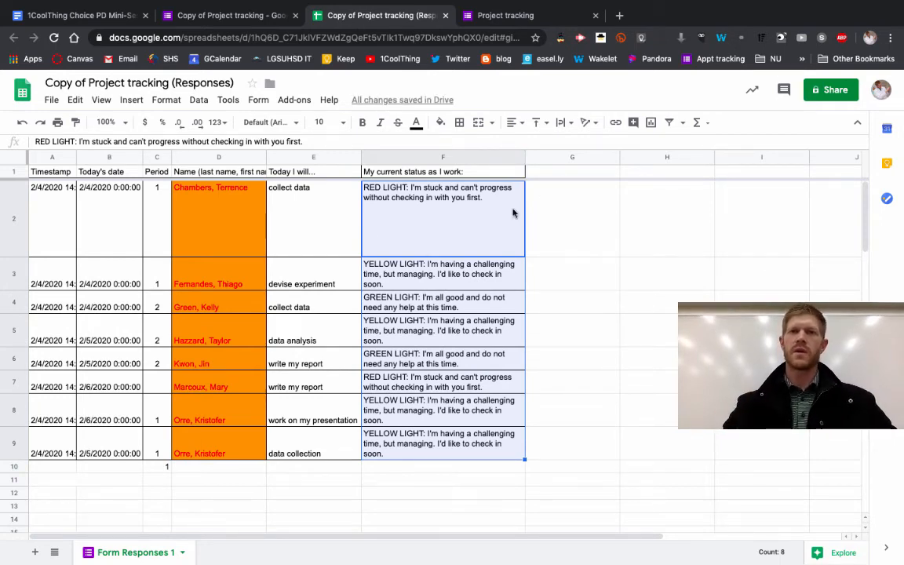
Try the Tilt down text rotation on the header cells A1:F1 and undo it.
click(49, 172)
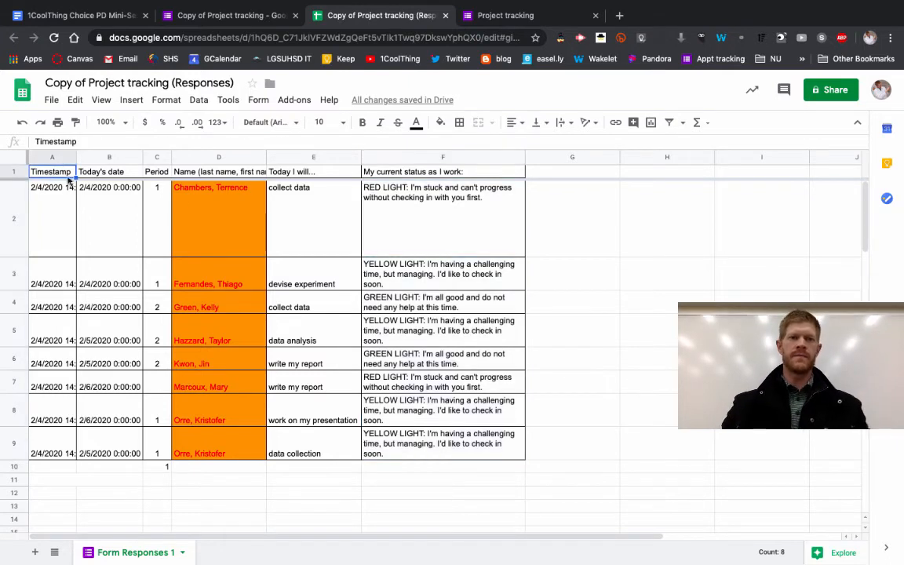
shift+click(471, 172)
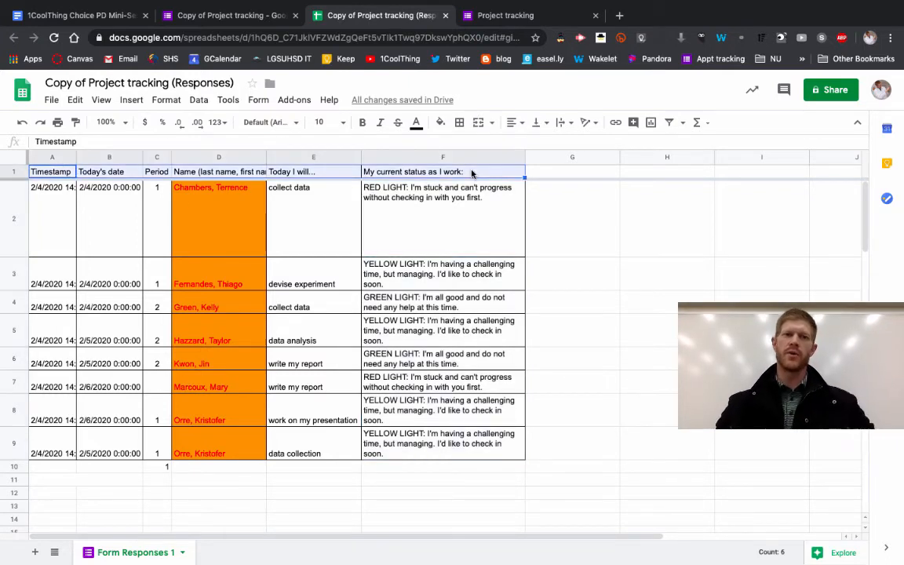
click(584, 122)
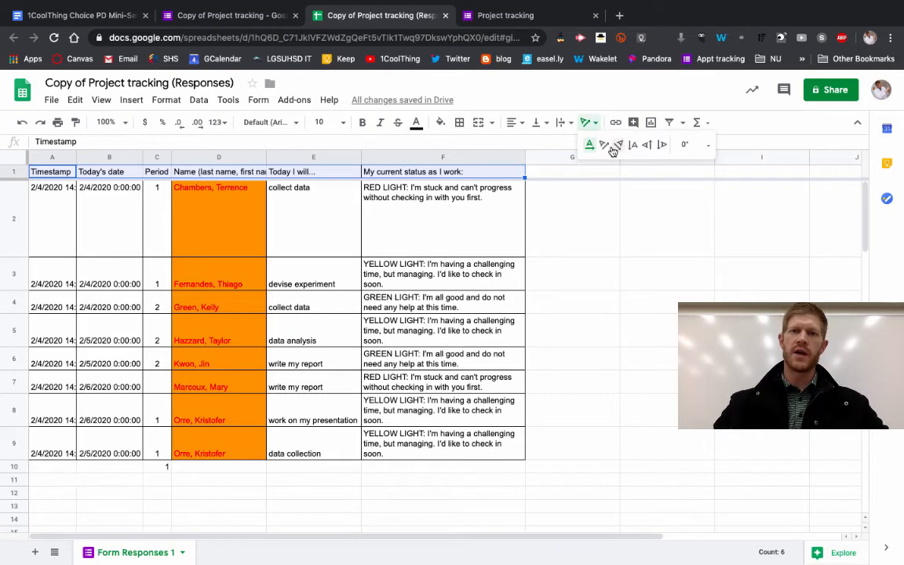
click(614, 147)
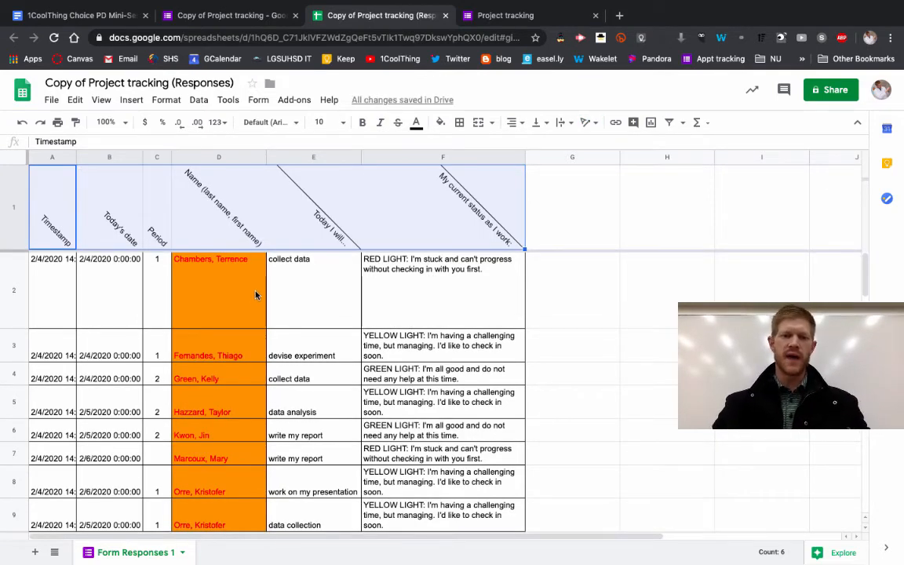
key(ctrl+z)
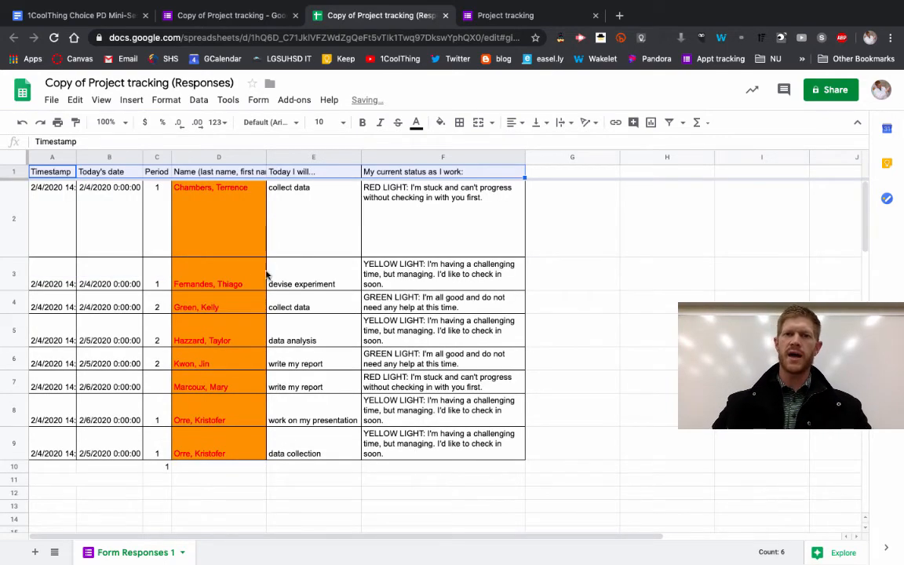
Try the Tilt up text rotation on the header cells A1:F1 and undo it.
click(587, 122)
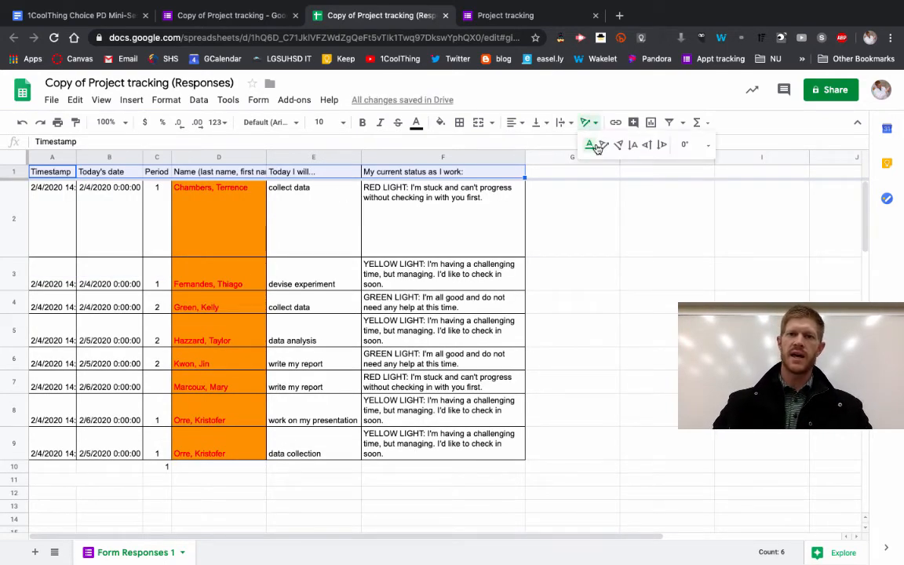
click(604, 145)
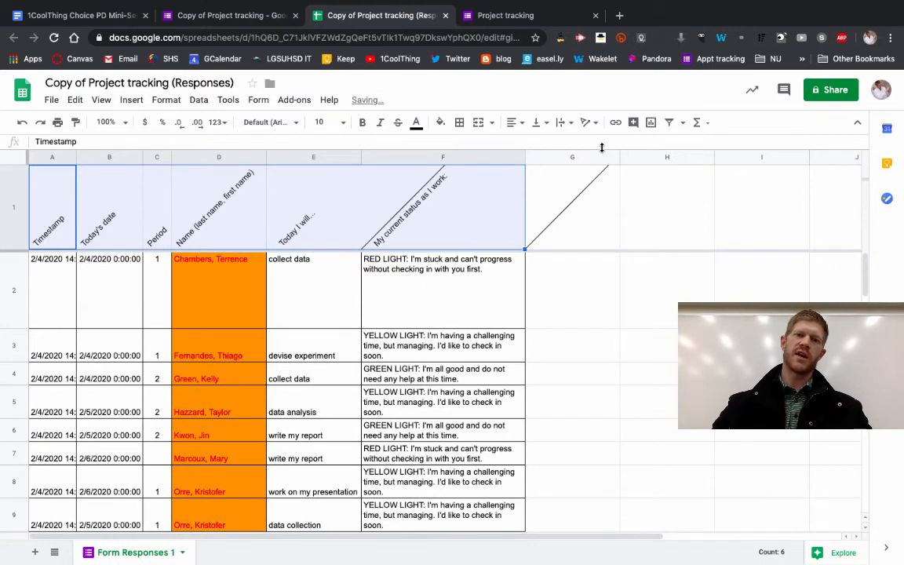
key(ctrl+z)
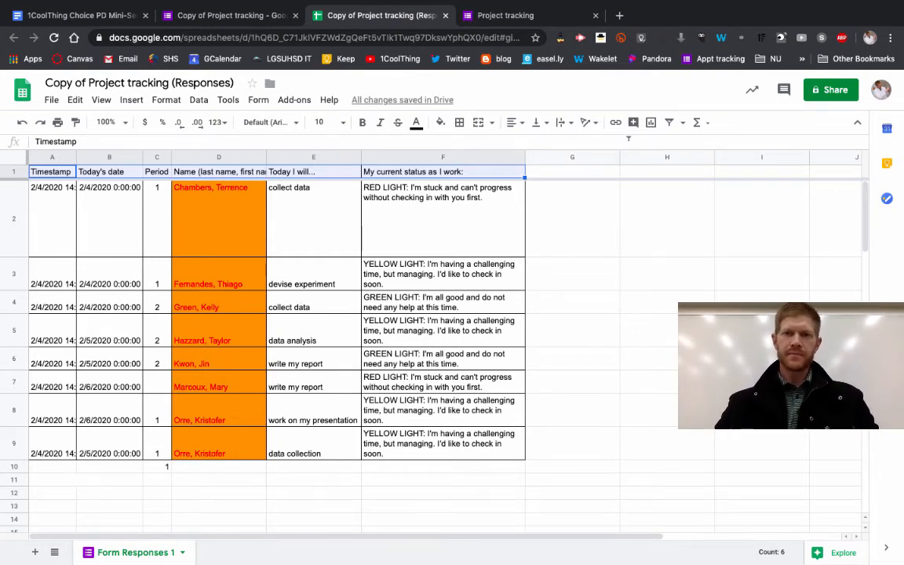
Open a new comment on status cell F2 and cancel it without posting.
click(447, 207)
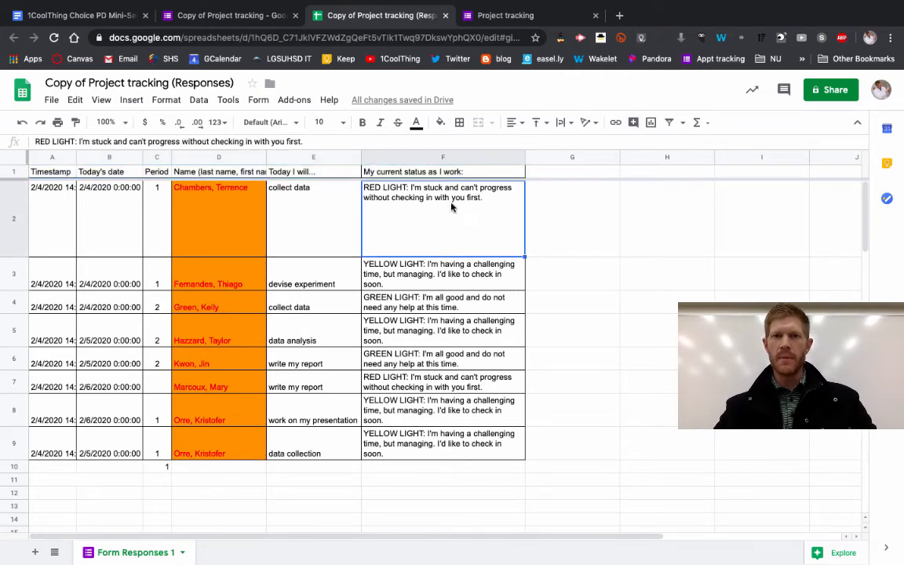
click(634, 124)
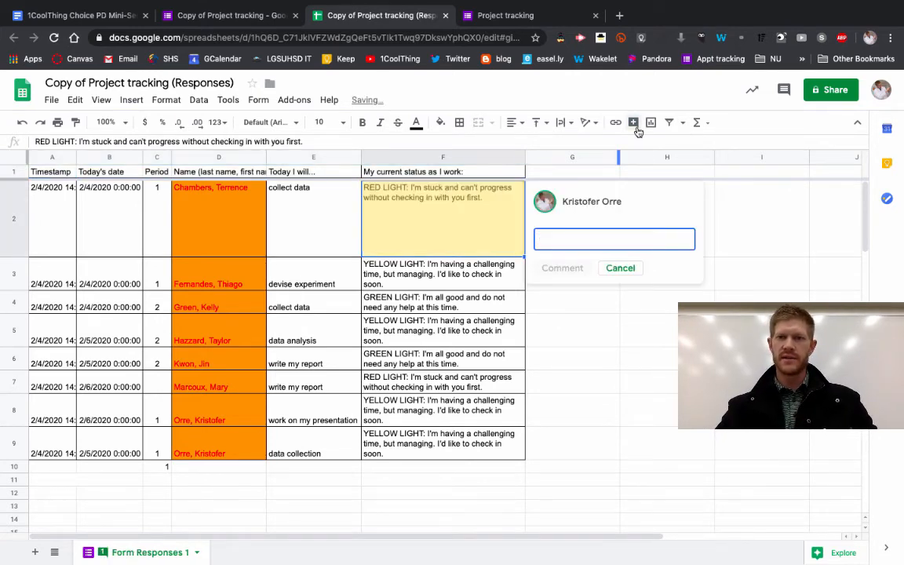
click(629, 270)
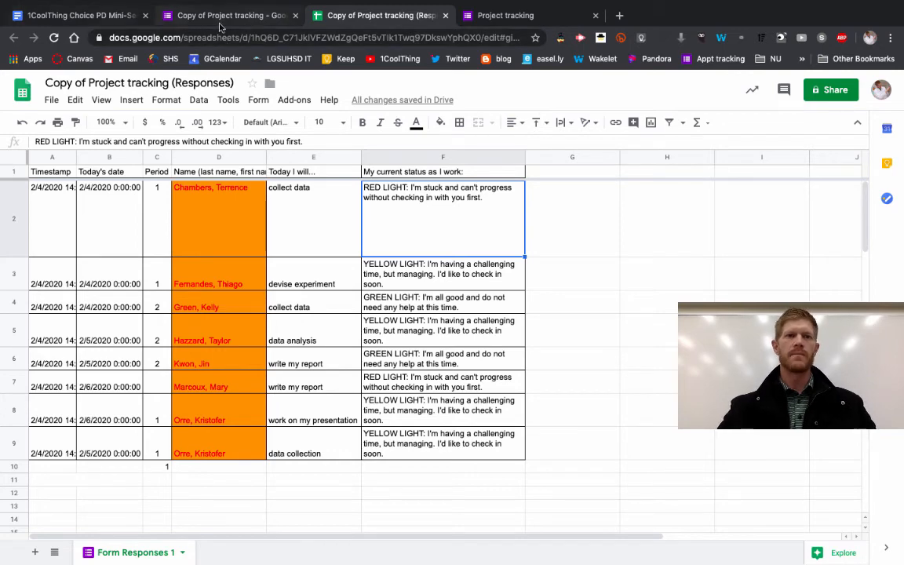
Switch to the 1CoolThing agenda document and review the Google Sheets Specific Buttons checklist.
click(57, 17)
scroll(339, 269, down, 2)
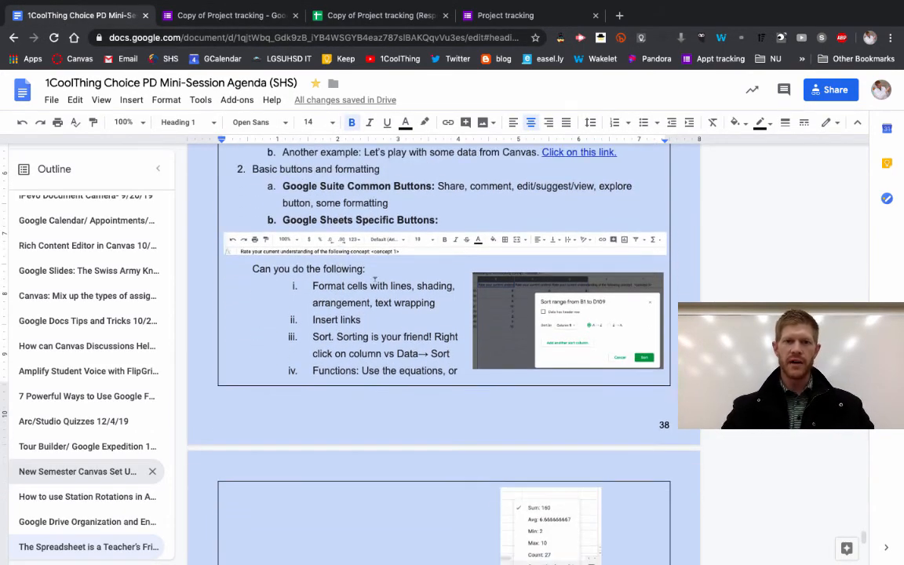
scroll(374, 279, down, 2)
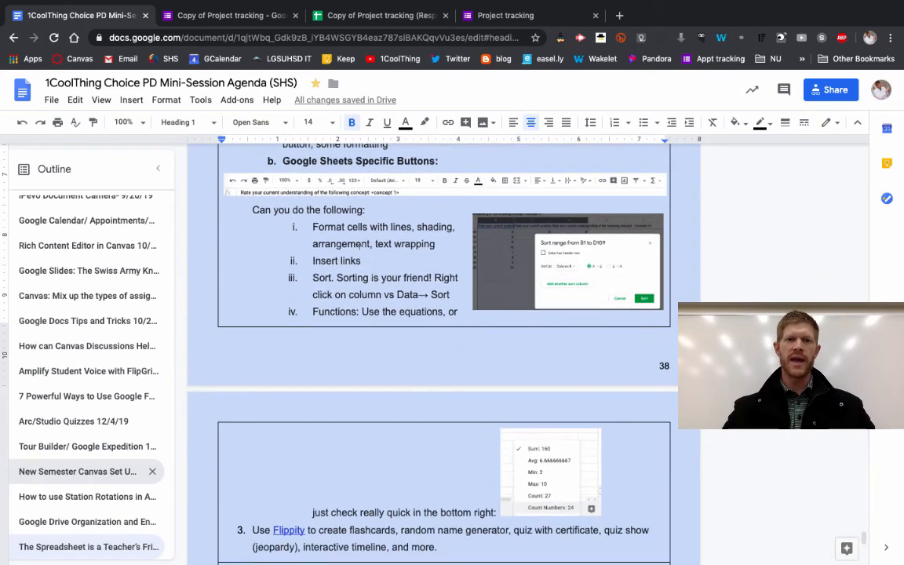
Switch to the Copy of Project tracking (Responses) spreadsheet, open link insertion for status cell F2 and dismiss it without adding a link.
click(381, 16)
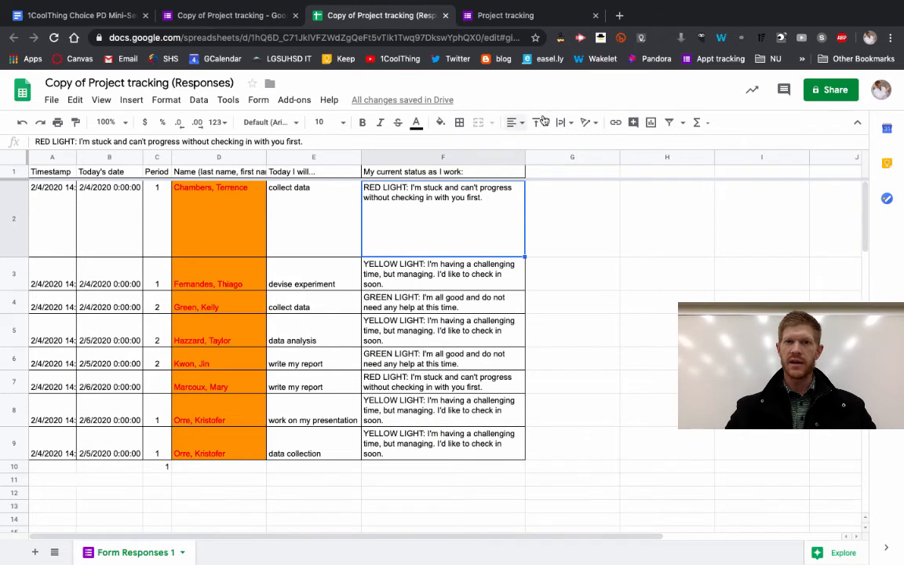
click(617, 122)
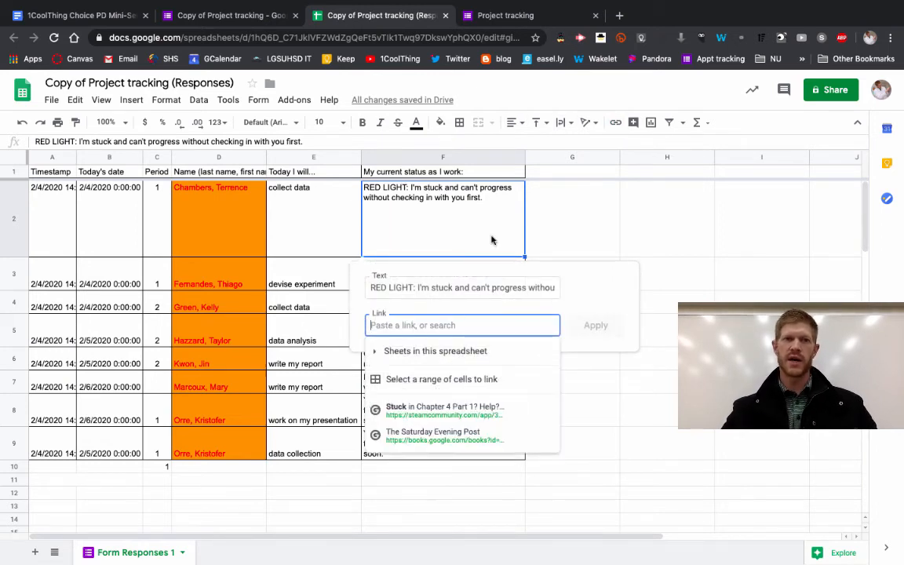
click(322, 224)
Consult the agenda's Functions item, return to the responses spreadsheet, start a formula in cell C10 and view the available functions.
click(83, 16)
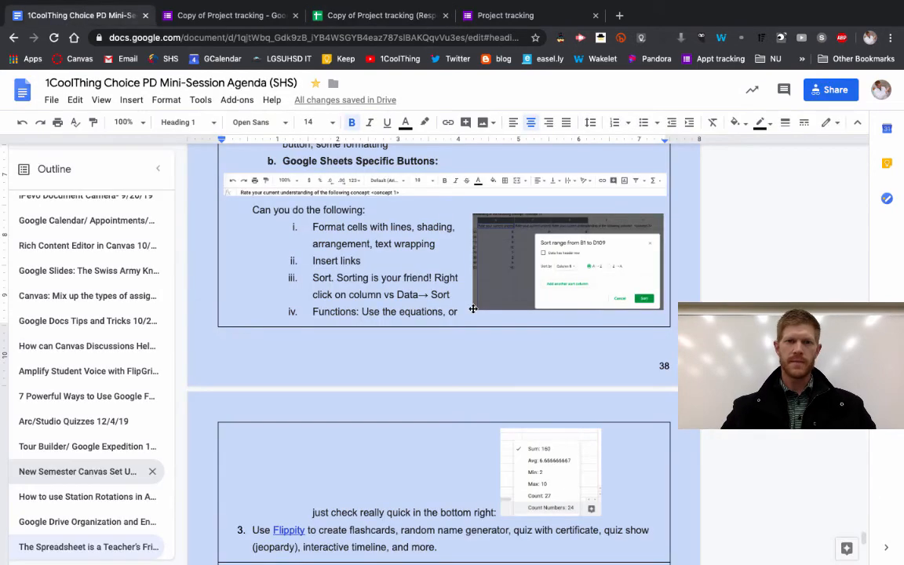
scroll(354, 296, down, 2)
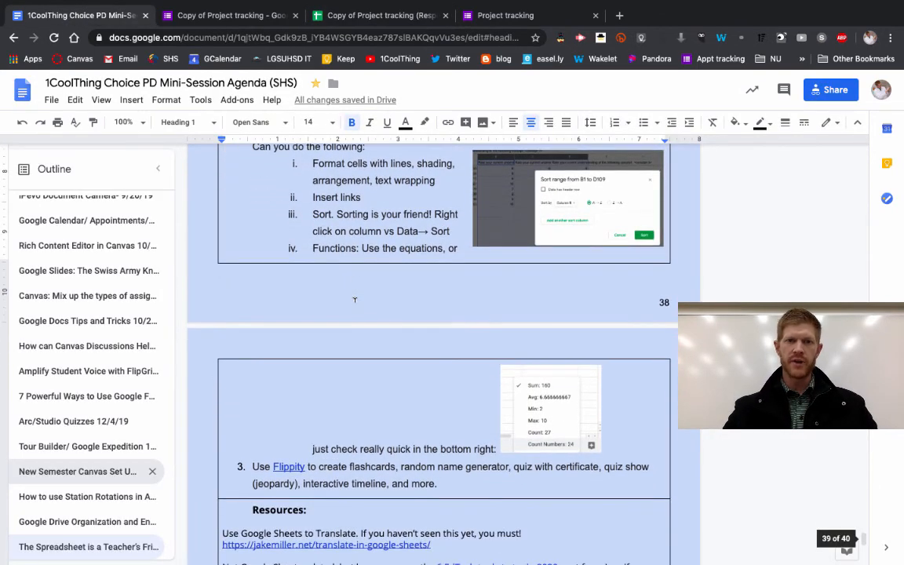
click(378, 18)
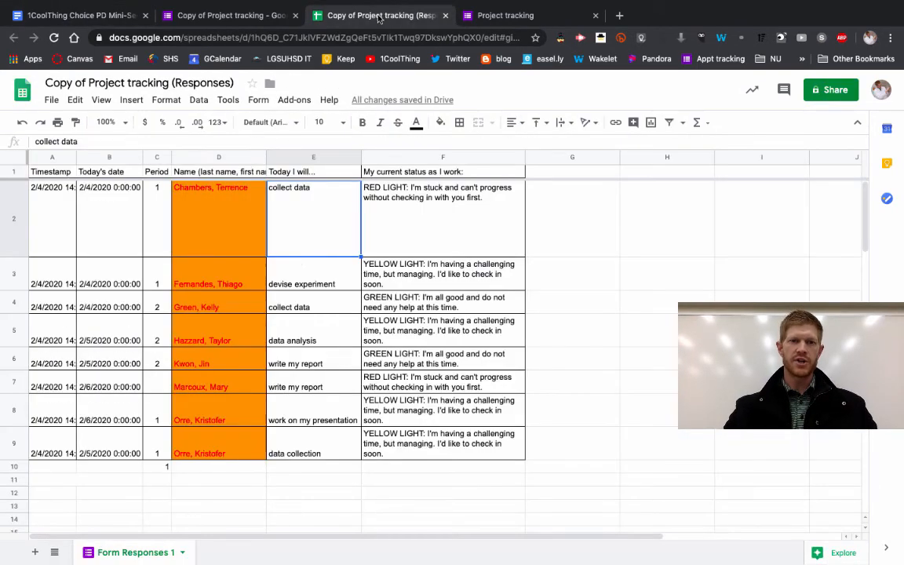
click(111, 468)
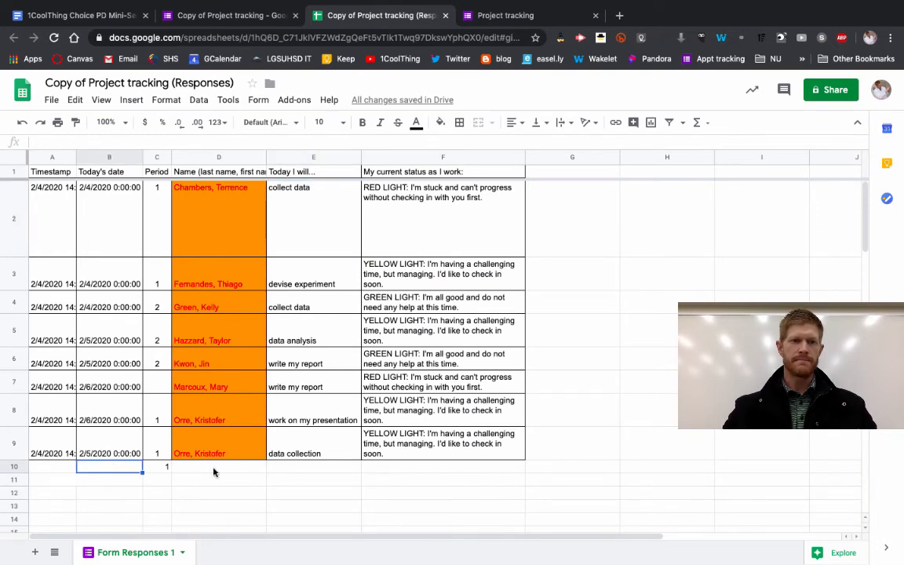
click(159, 468)
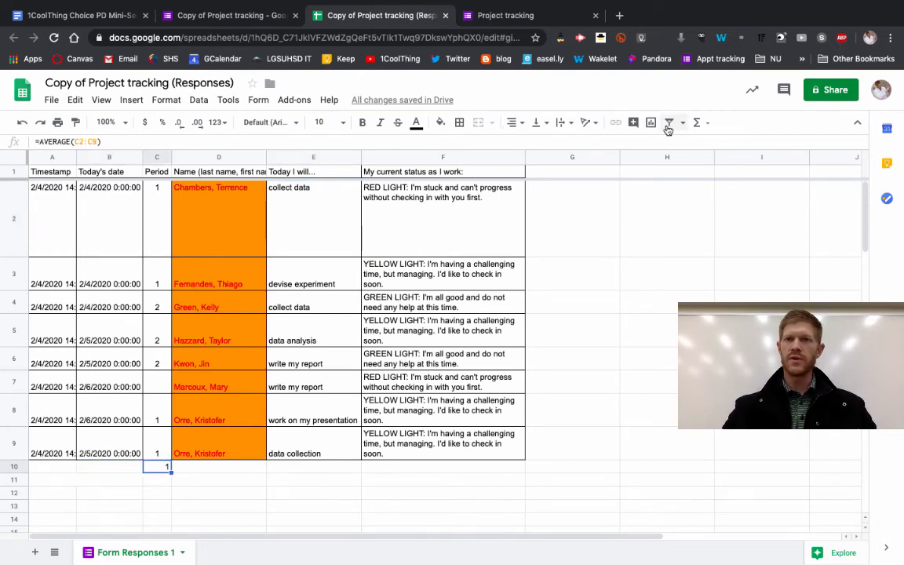
text(=)
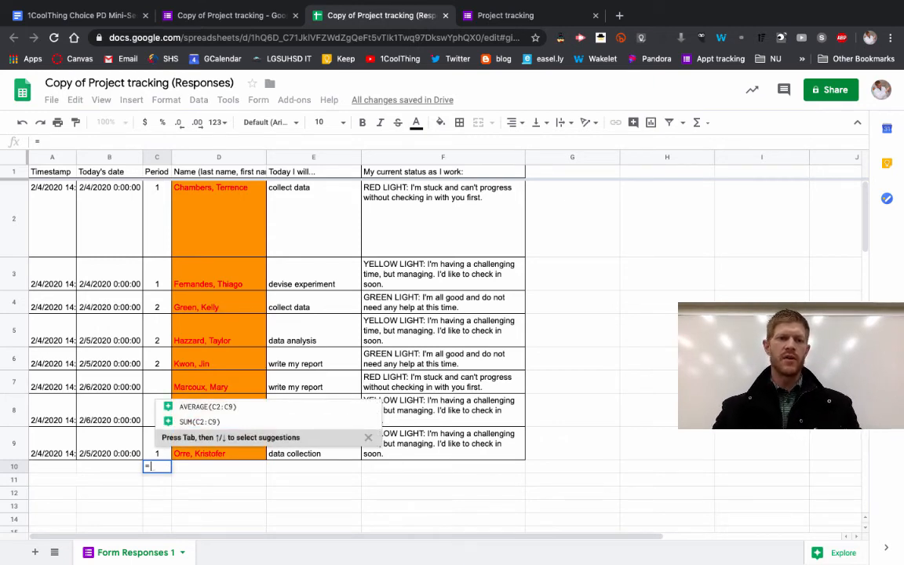
click(696, 123)
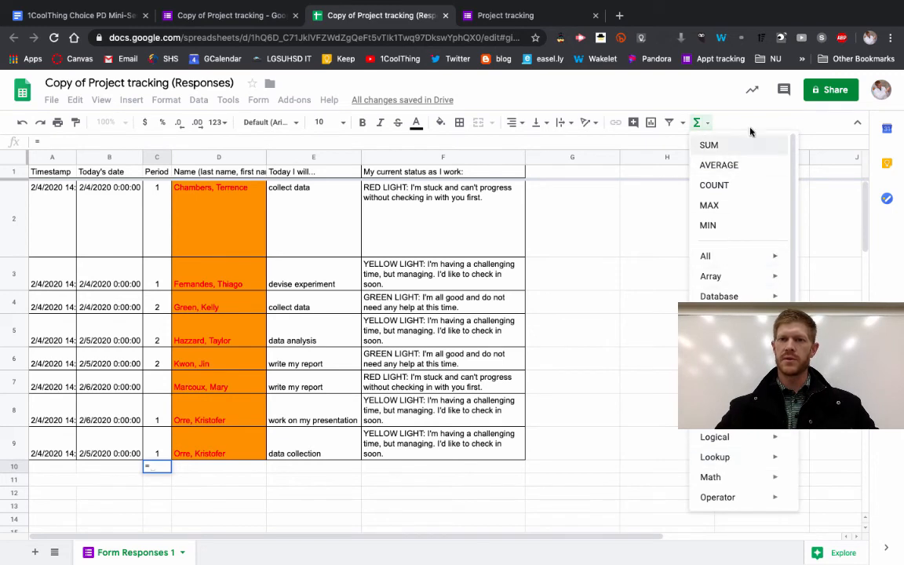
click(569, 194)
Switch to the 1CoolThing agenda document and open the Flippity website linked in item 3.
click(55, 15)
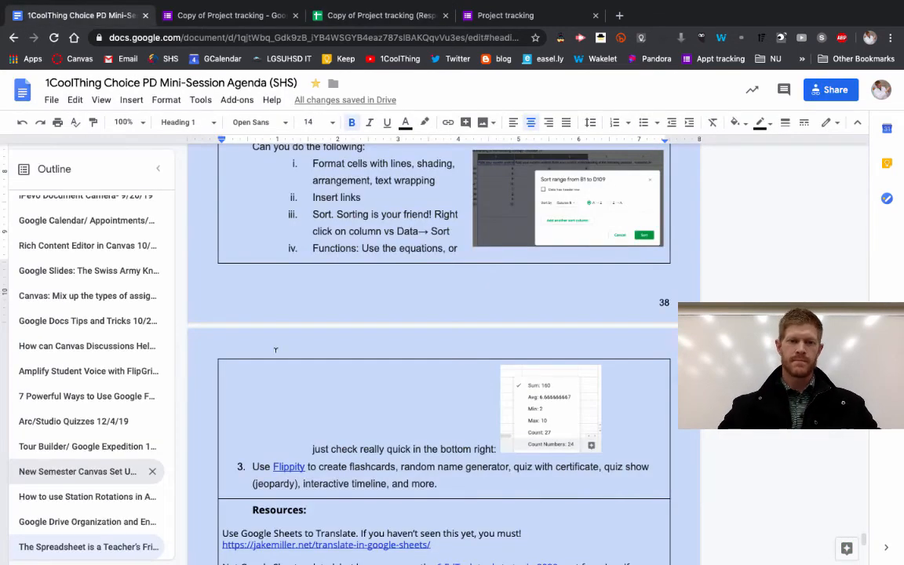
scroll(275, 350, down, 3)
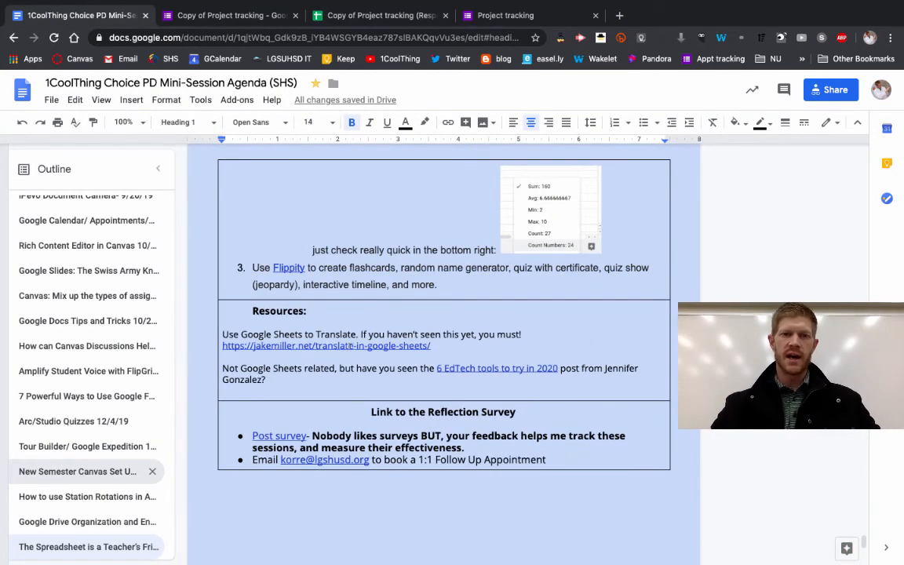
click(288, 267)
click(342, 288)
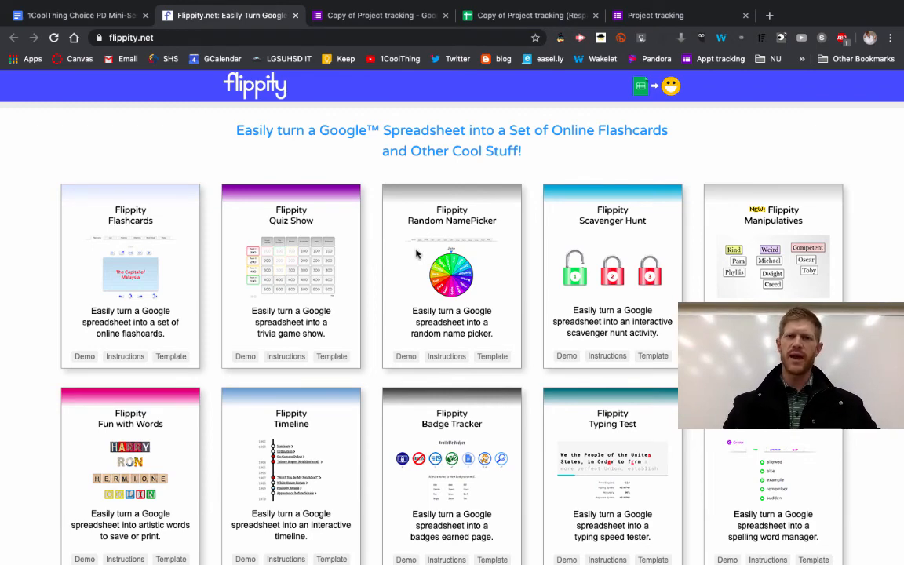
Browse Flippity's spreadsheet-based activity templates, such as flashcards, quiz show, random name picker, crossword and bingo.
scroll(416, 253, down, 3)
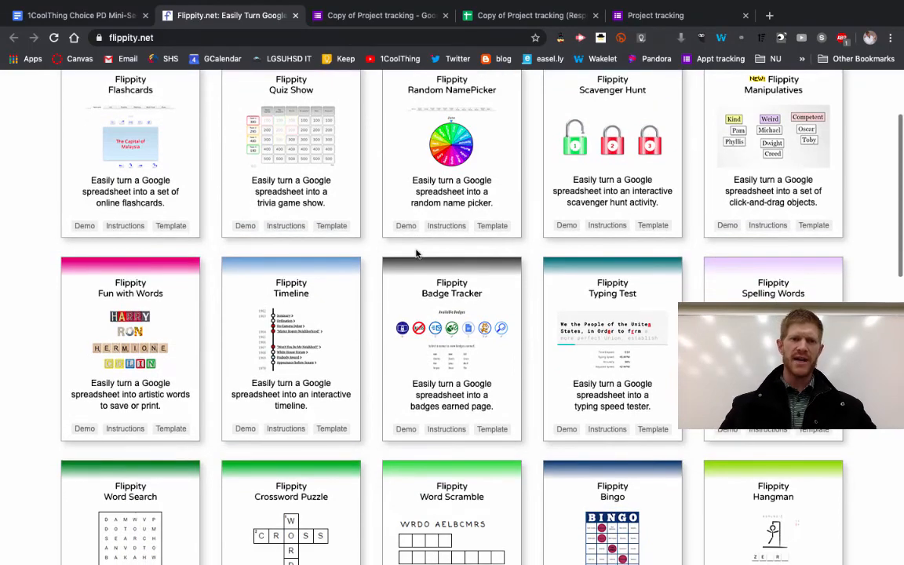
scroll(416, 253, down, 3)
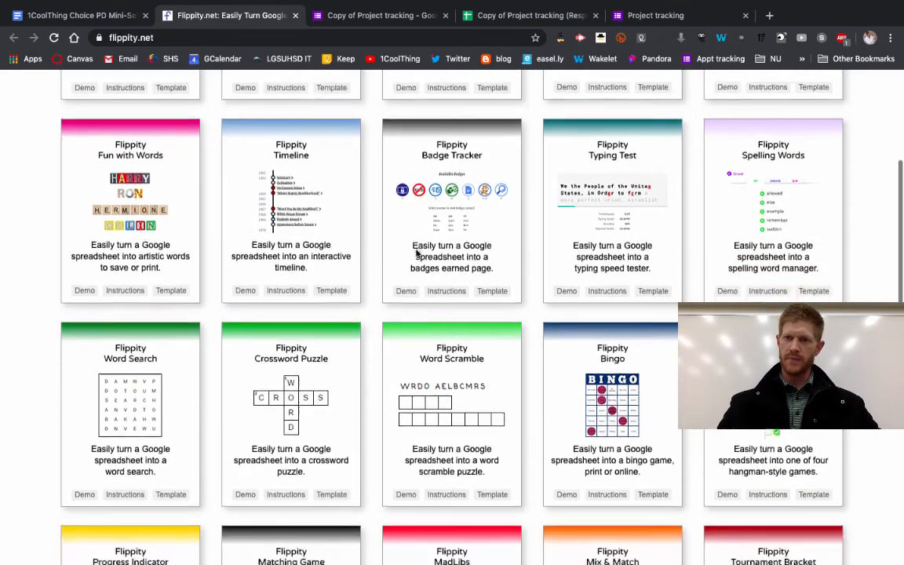
scroll(416, 252, down, 3)
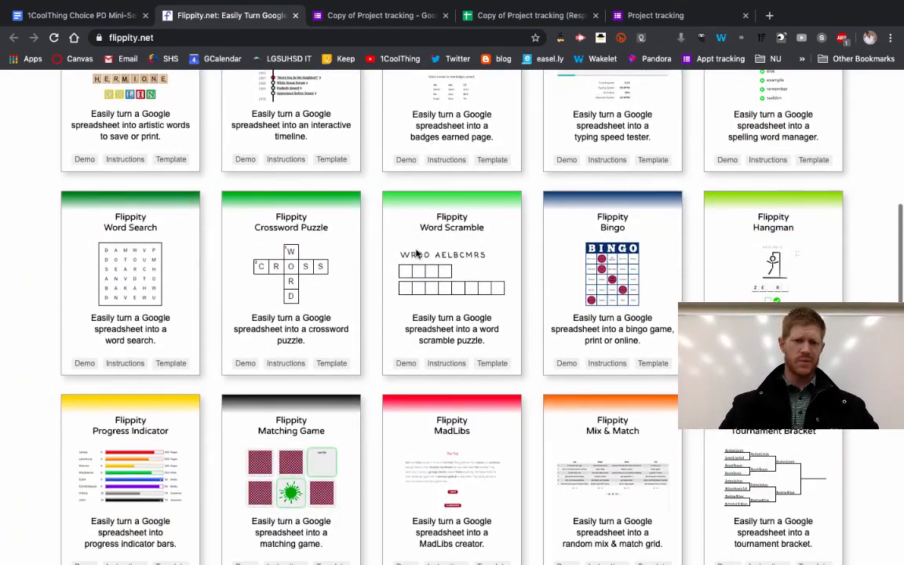
scroll(415, 253, down, 1)
scroll(316, 142, up, 10)
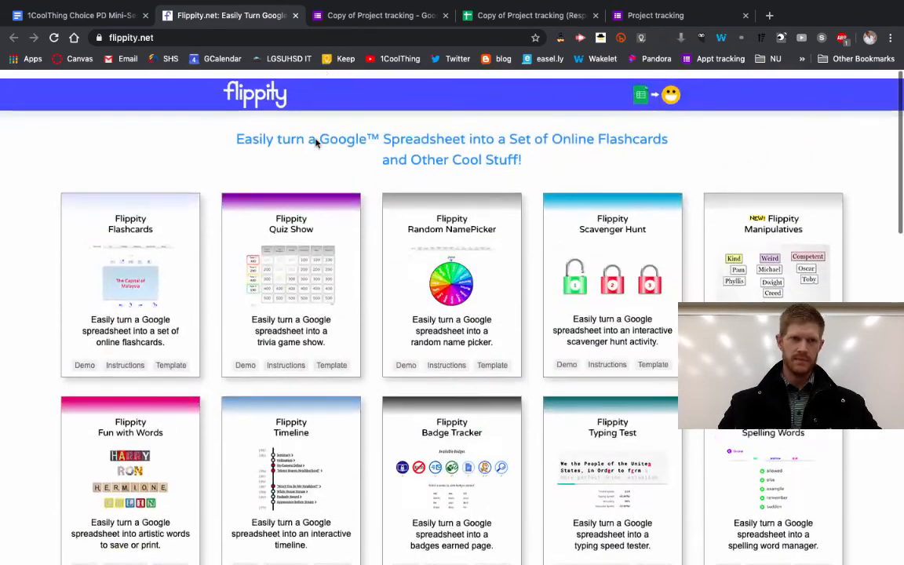
scroll(526, 357, down, 1)
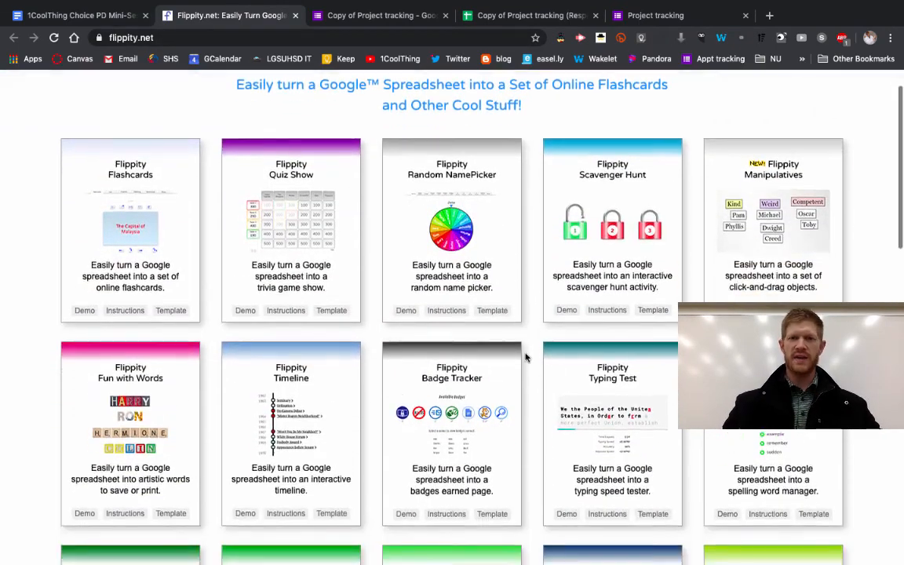
scroll(526, 357, down, 1)
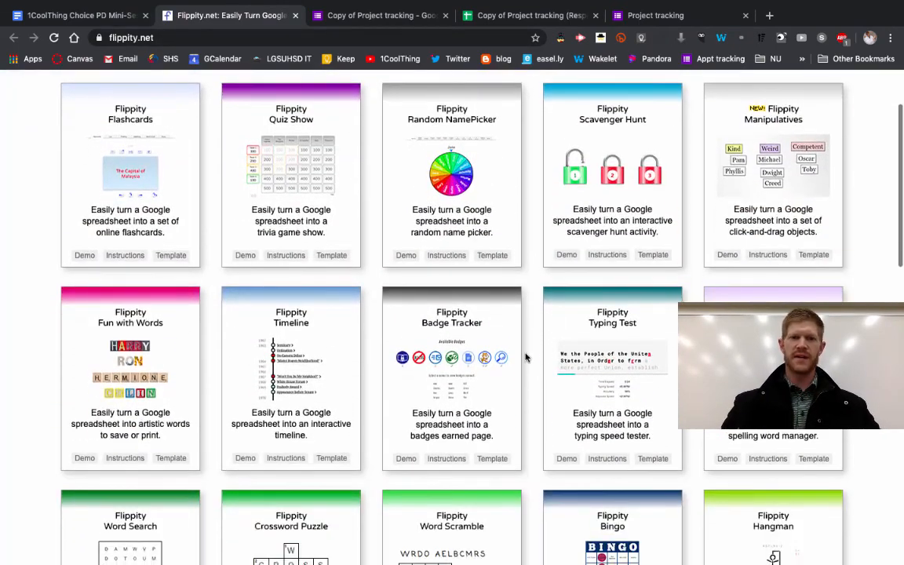
Open the Translate in Google Sheets article from the agenda's Resources section and examine its googletranslate formula animation.
click(61, 15)
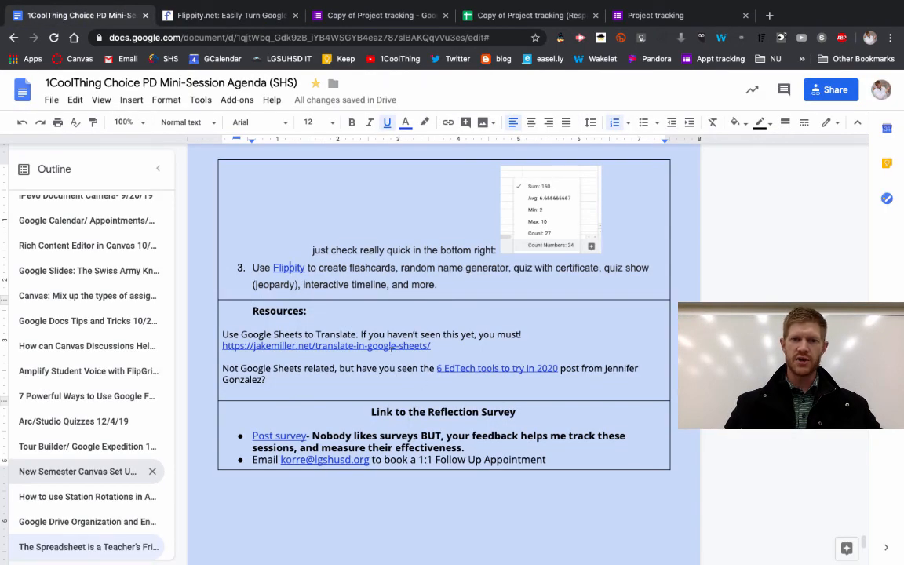
click(391, 346)
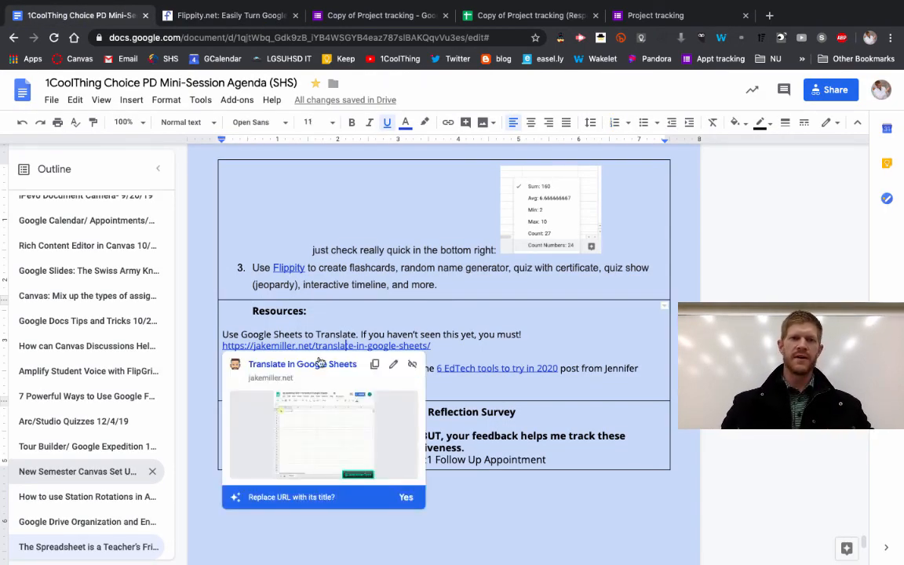
click(319, 364)
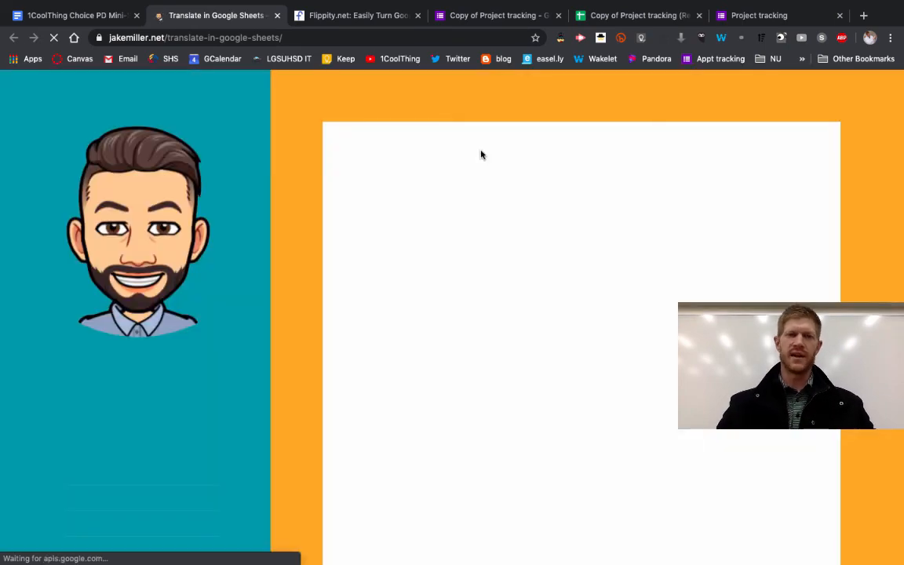
scroll(567, 311, down, 15)
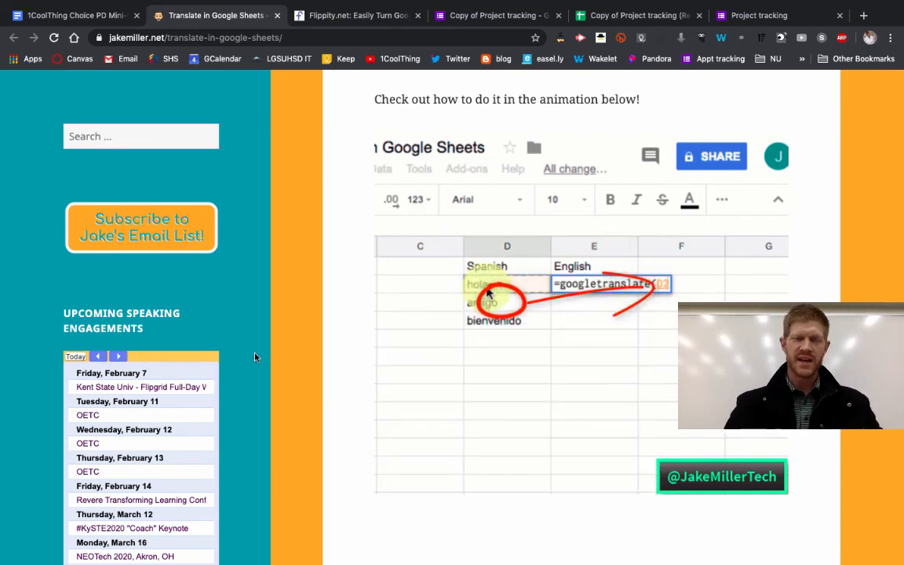
Return to the 1CoolThing agenda document and review the Google Sheets session's outline and contact section.
click(79, 15)
scroll(395, 330, up, 10)
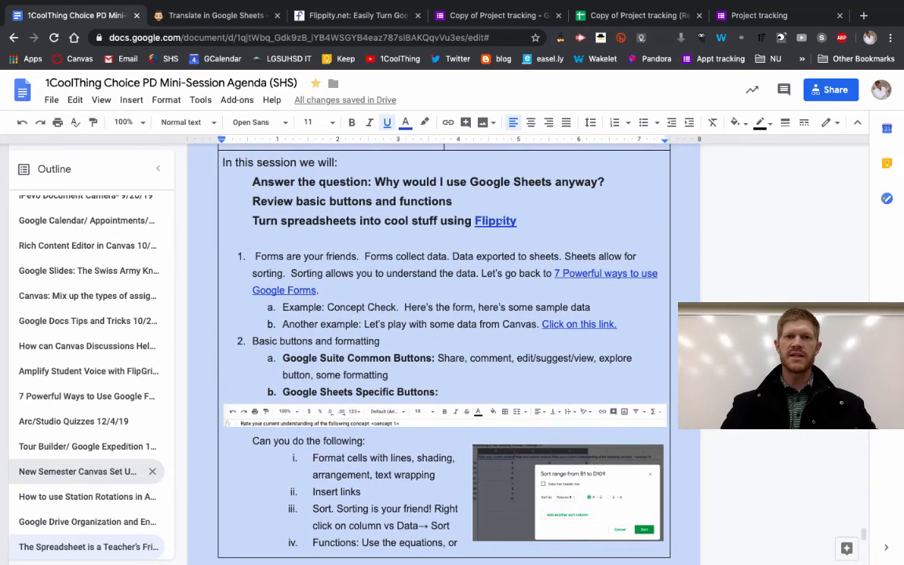
scroll(423, 199, up, 3)
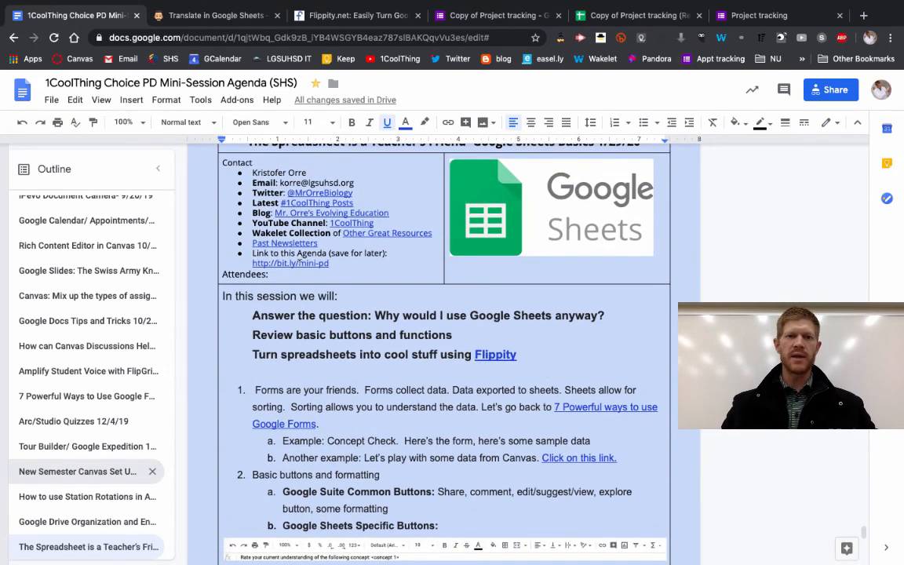